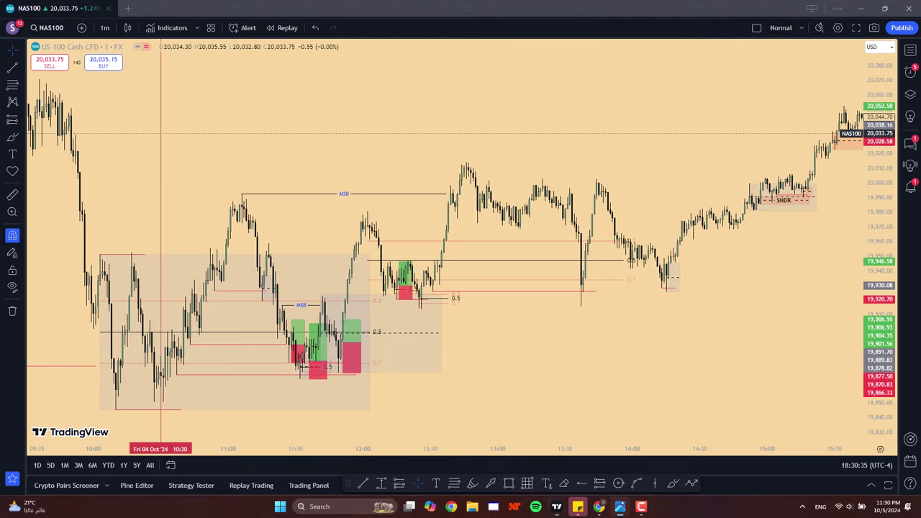
Step: Review the market-structure diagram EaseUS_2024_07_ 2_00_21_29.png over the chart and put it away
drag(920, 34, 442, 69)
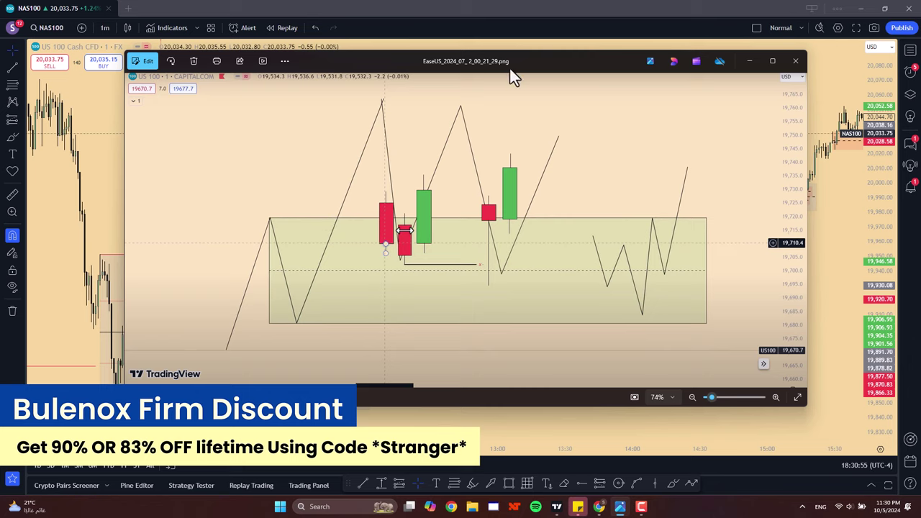
drag(509, 68, 919, 97)
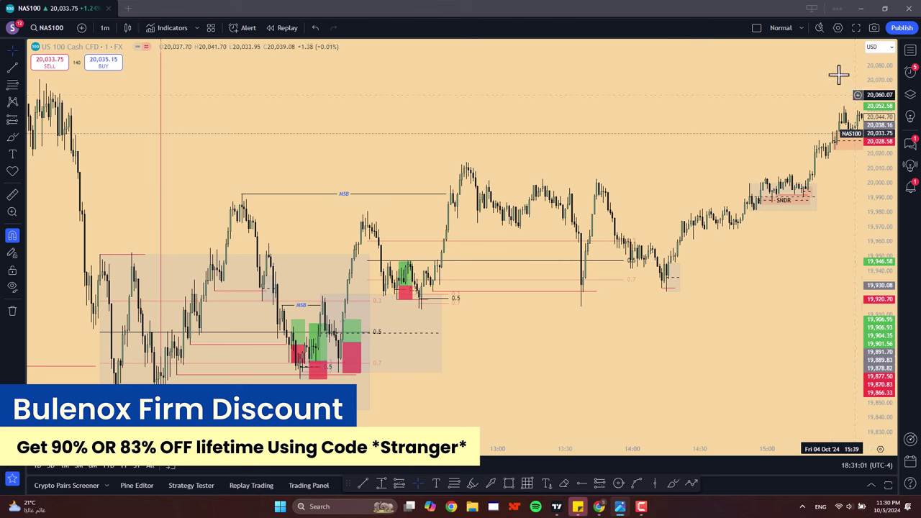
Step: Switch to RANDOM.ORG in Chrome and generate one random weekday date between 5 October 2016 and 5 October 2024
click(599, 507)
key(ctrl+Tab)
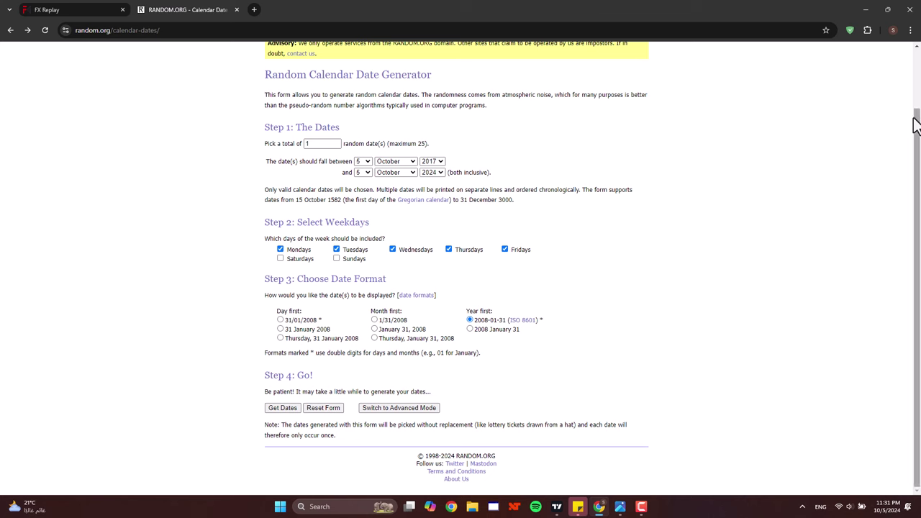
scroll(829, 104, up, 1)
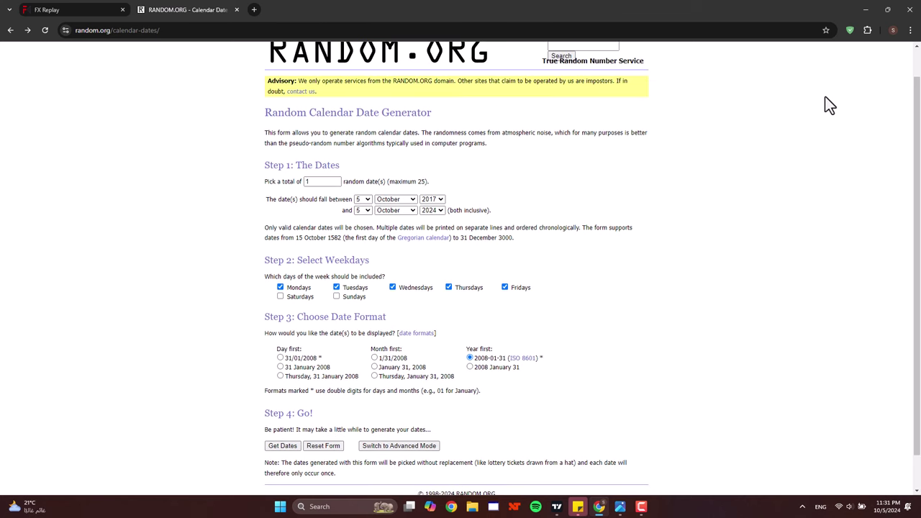
click(441, 200)
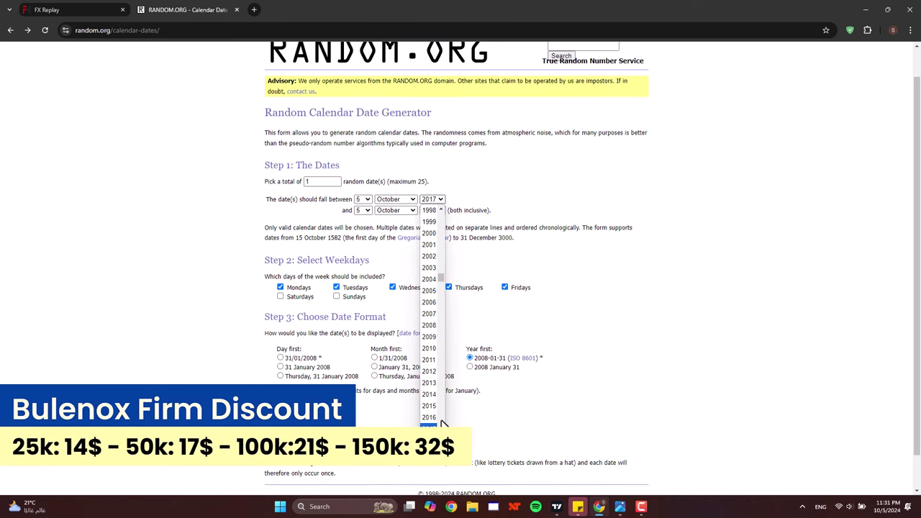
click(429, 417)
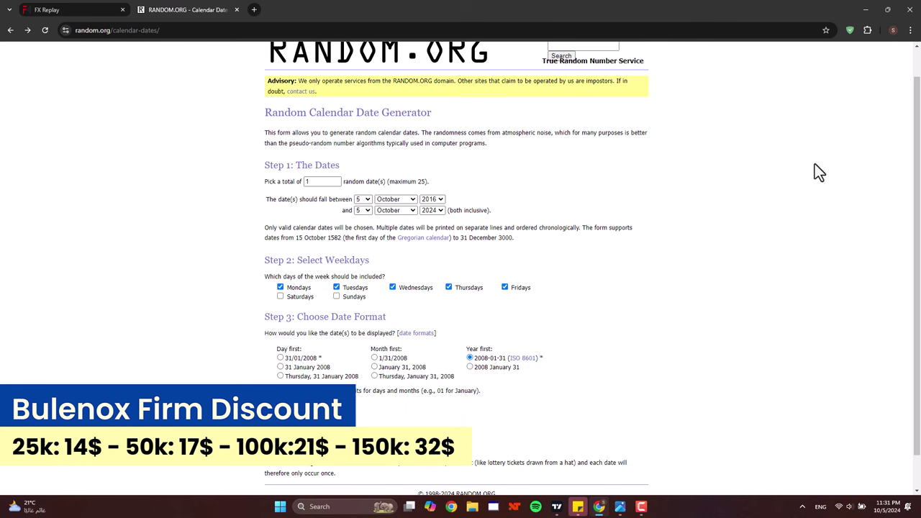
scroll(911, 187, down, 1)
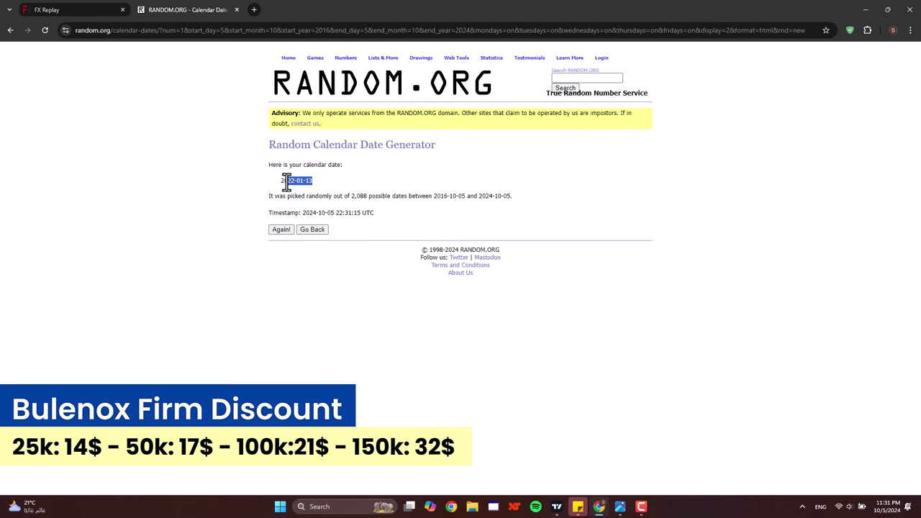
drag(284, 184, 280, 180)
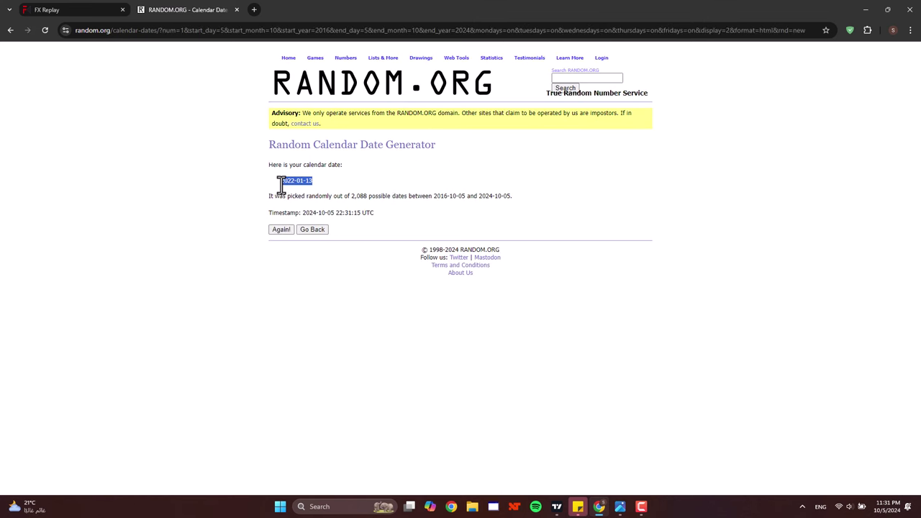
Step: Start a new FX Replay backtesting session with a 10000 account balance and the NQ futures pair
click(81, 9)
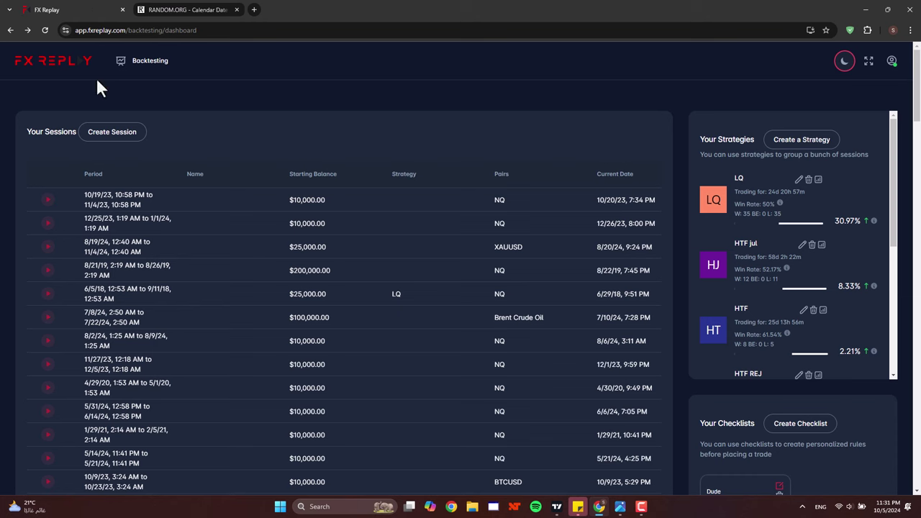
click(112, 133)
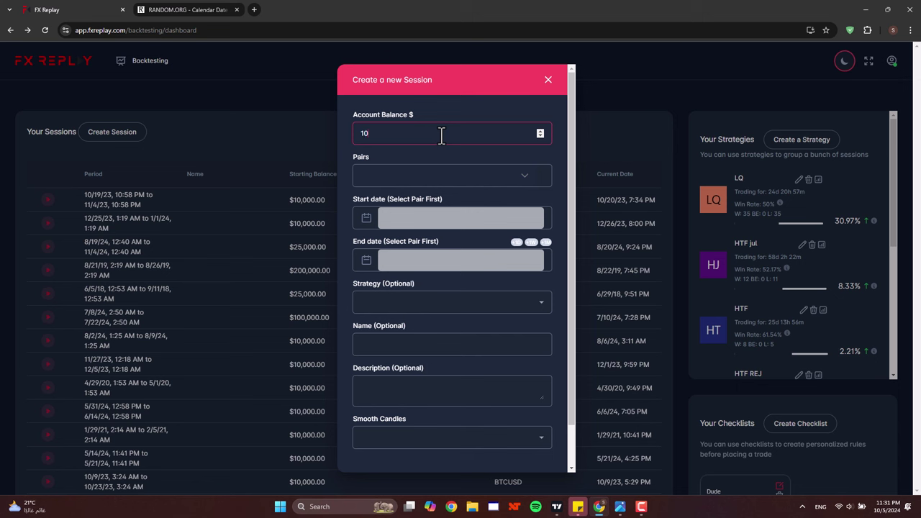
click(458, 181)
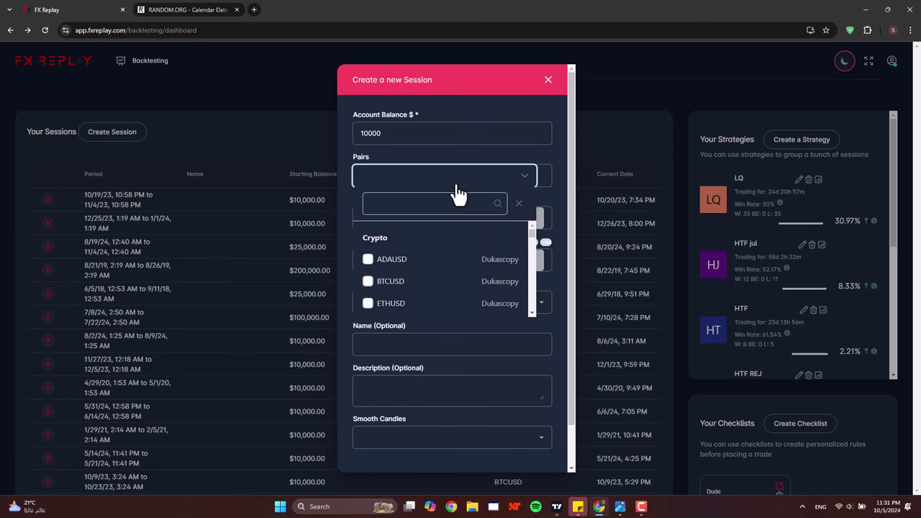
click(429, 207)
text(nq)
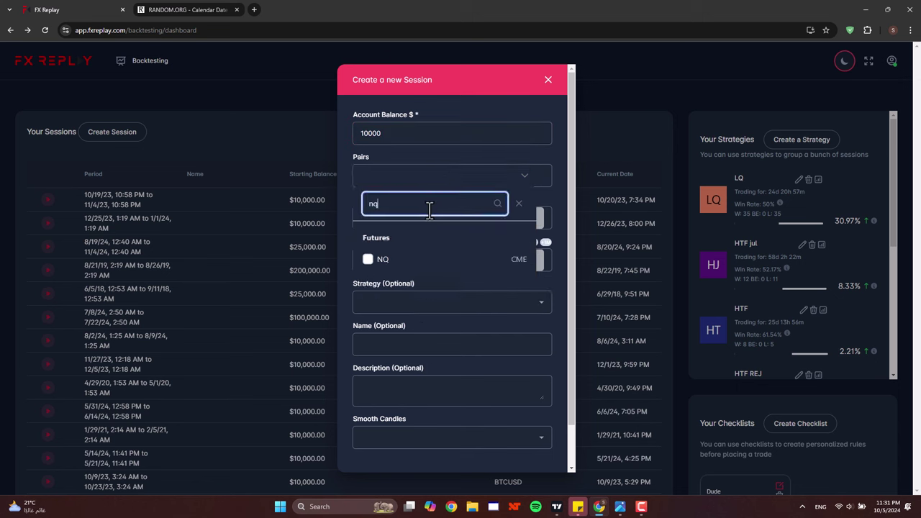
click(368, 259)
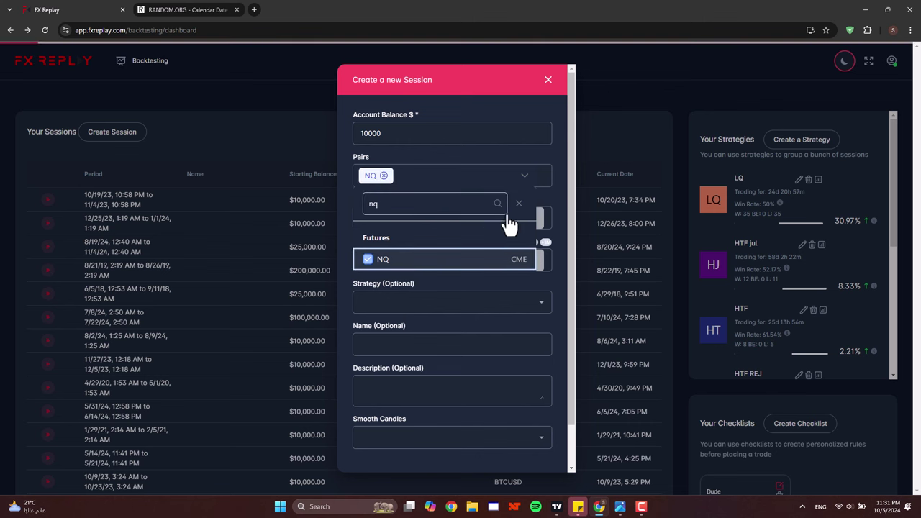
click(566, 161)
Step: Set the session to run from January 13, 2022, 10:15 AM to January 20, 2022, 10:15 AM and create it
click(427, 220)
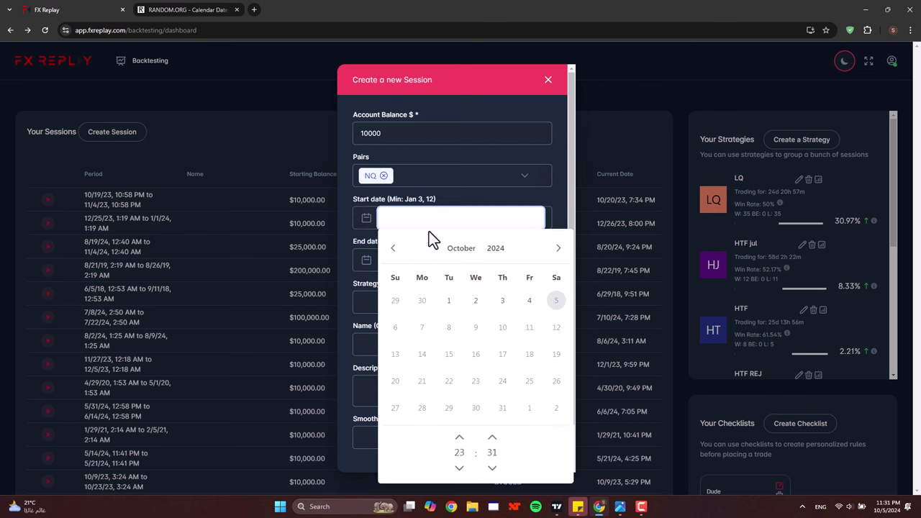
click(493, 255)
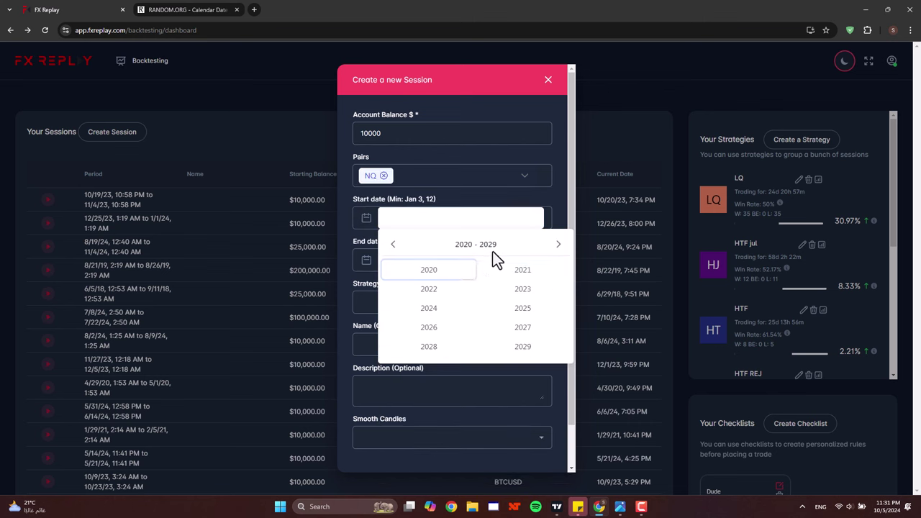
click(450, 292)
click(426, 278)
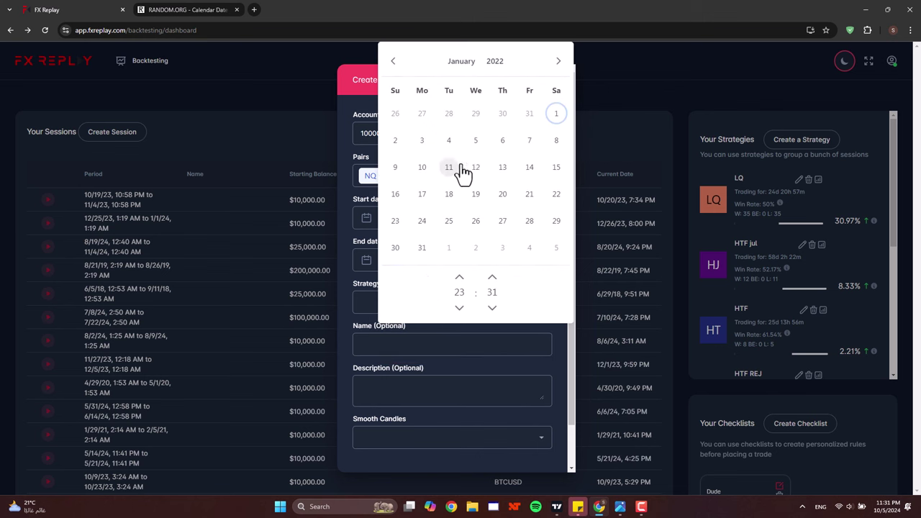
click(503, 167)
click(190, 10)
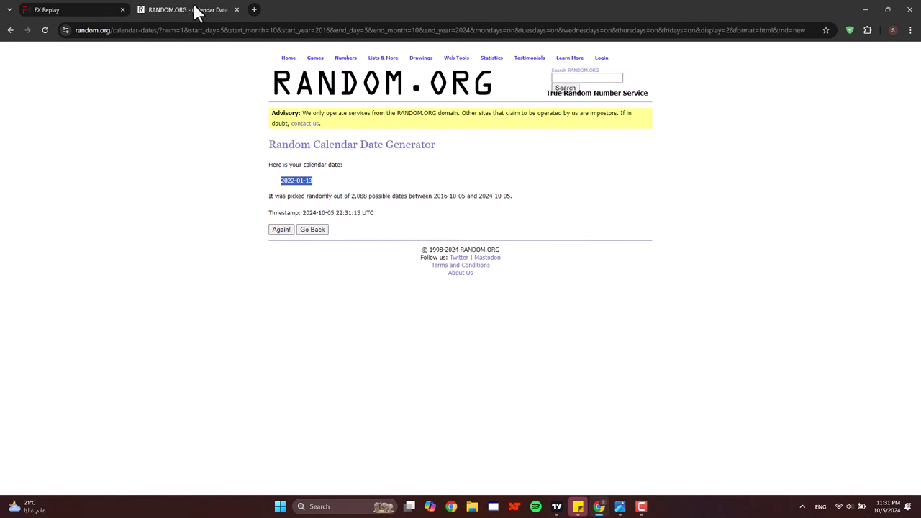
click(47, 9)
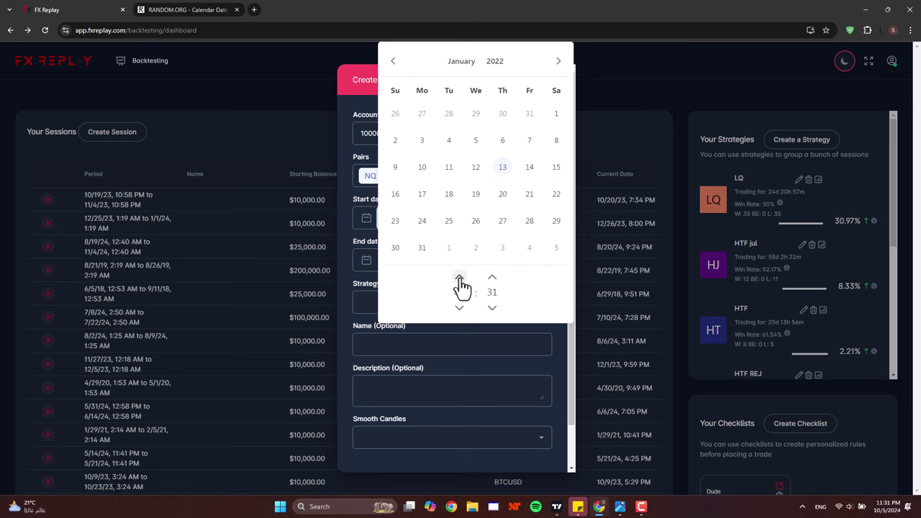
click(492, 308)
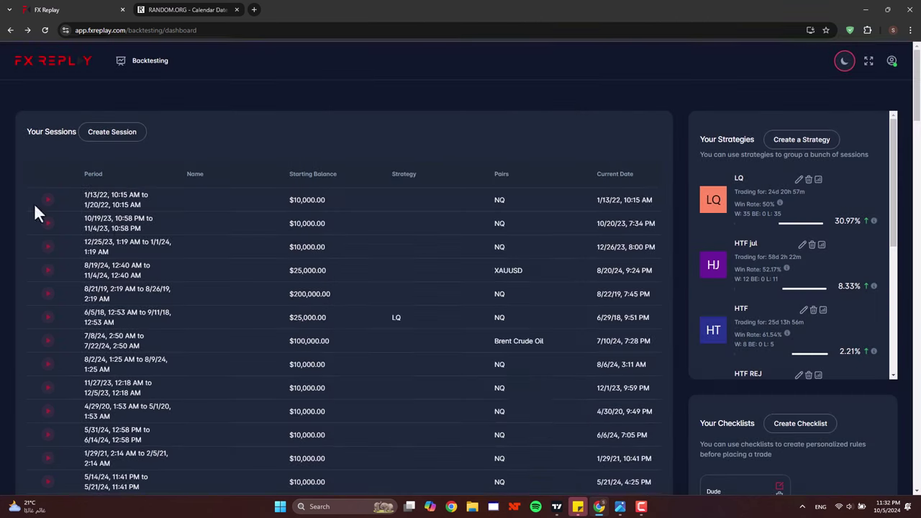
Step: Launch the newly created NQ session and switch its chart to the 15-minute timeframe
click(35, 203)
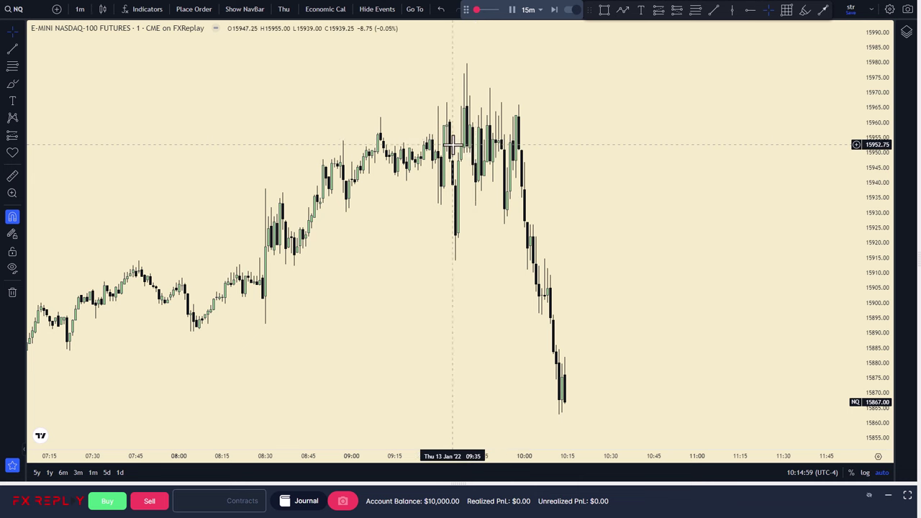
drag(566, 146, 636, 144)
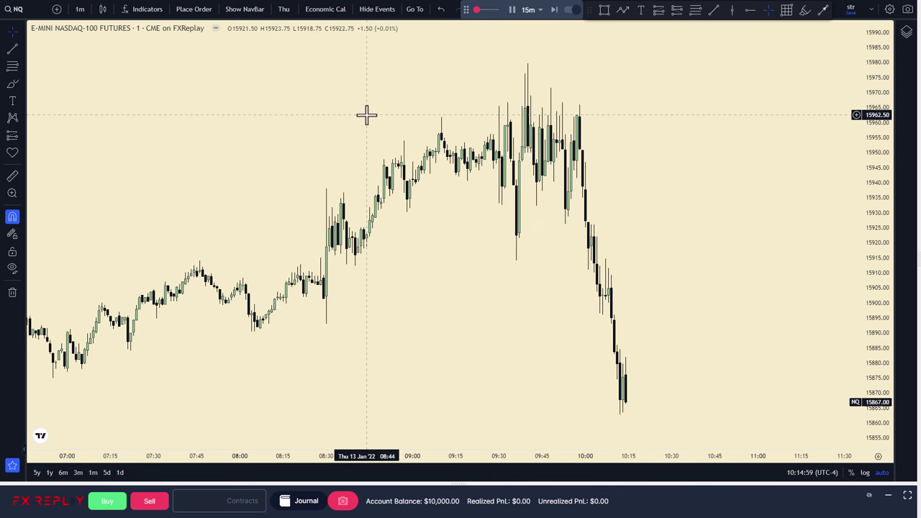
text(15)
key(Return)
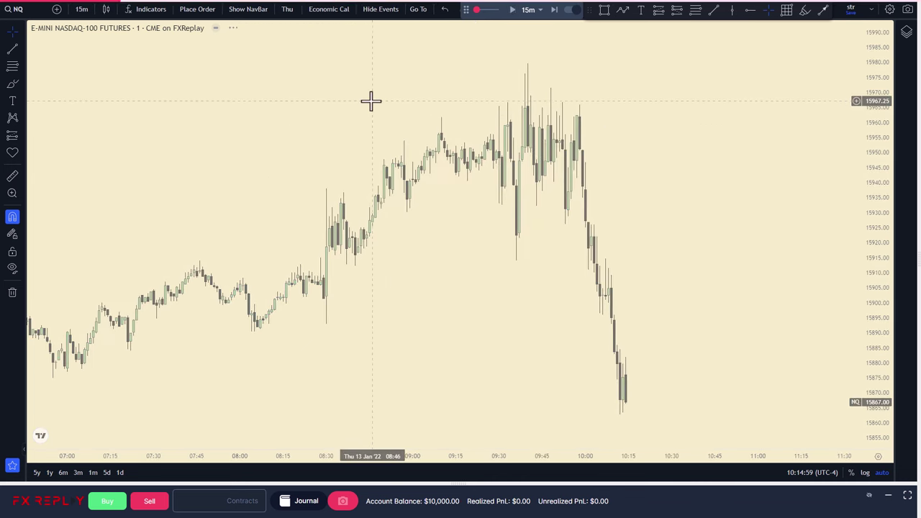
Step: Examine the 15-minute NQ price history from December 2021 up to the session start
scroll(514, 422, down, 10)
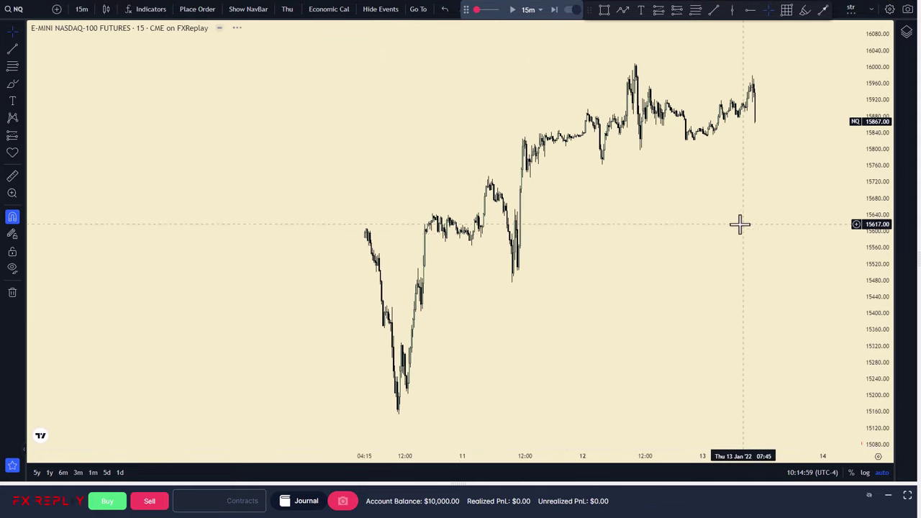
drag(657, 346, 601, 356)
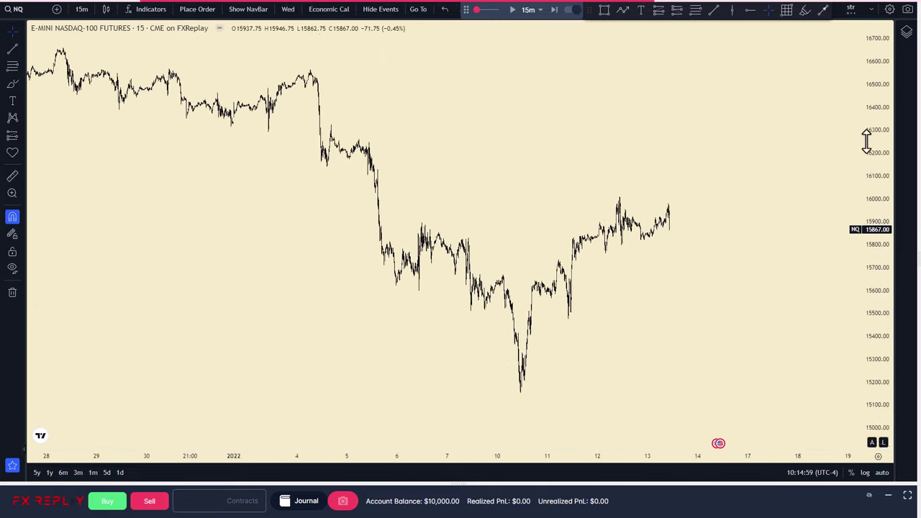
drag(865, 139, 867, 43)
scroll(865, 144, down, 6)
drag(892, 191, 885, 303)
drag(711, 361, 565, 378)
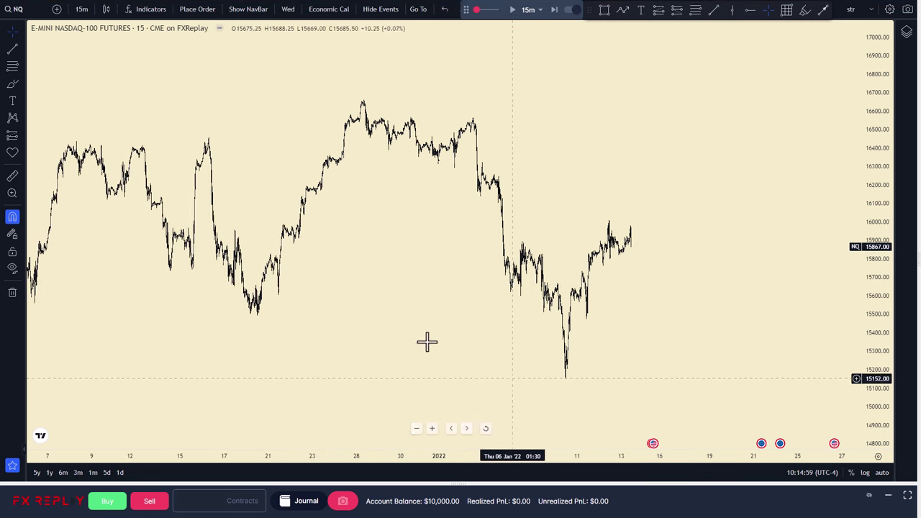
drag(449, 324, 654, 330)
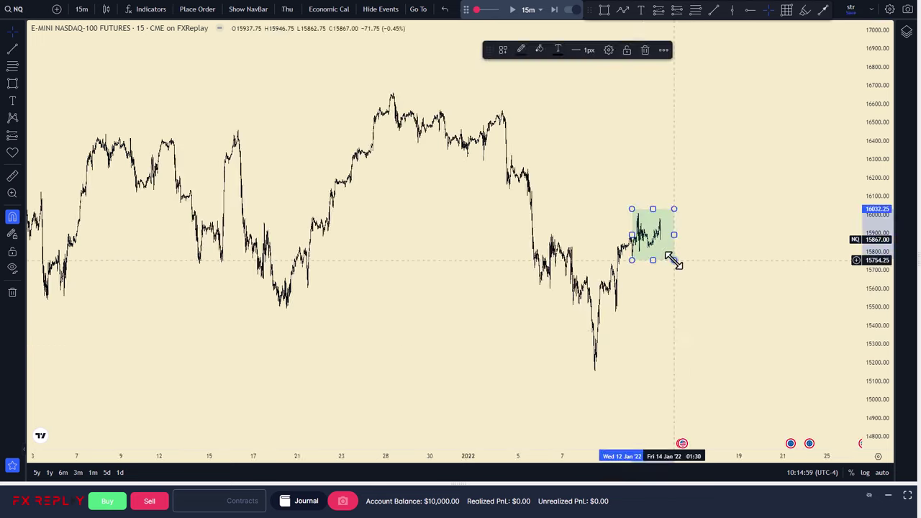
drag(673, 260, 665, 247)
click(645, 50)
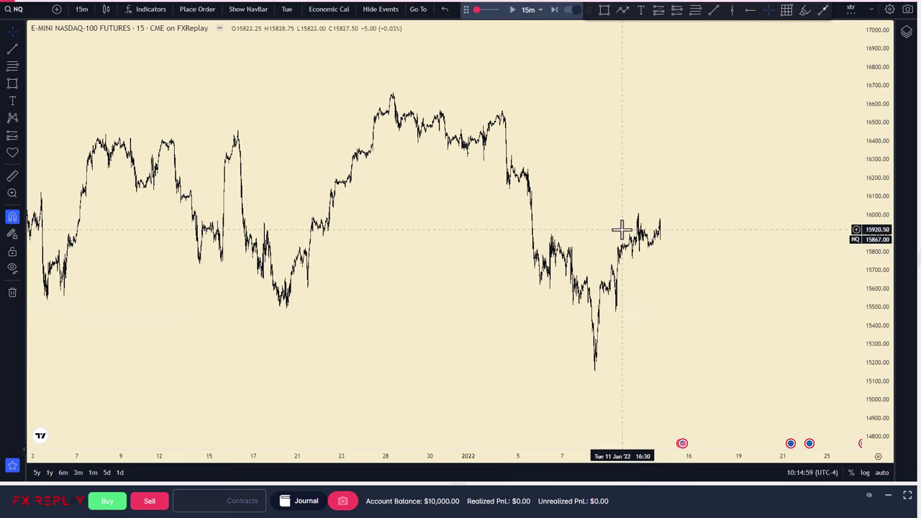
Step: Examine the 15-minute price swings between January 5 and January 13, 2022 for key structure and pullback zones
drag(425, 368, 460, 374)
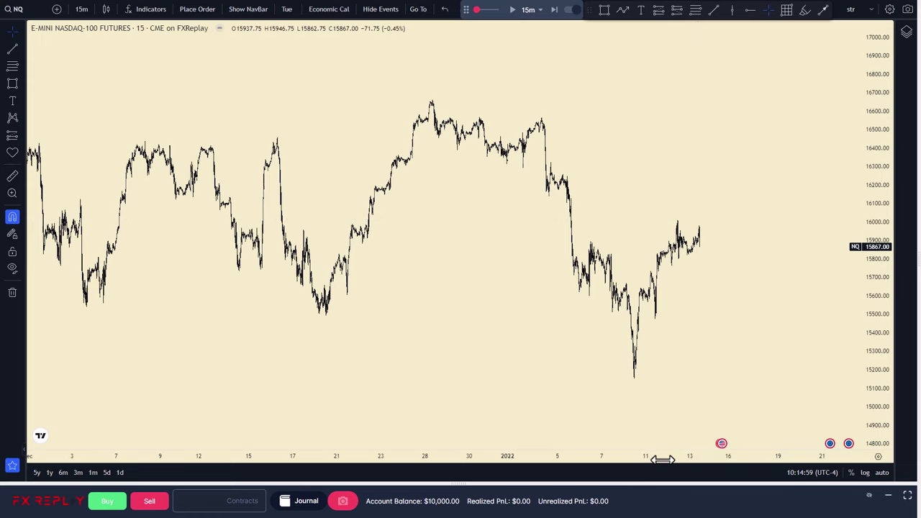
drag(662, 457, 320, 449)
drag(486, 366, 746, 361)
drag(870, 348, 870, 62)
drag(626, 370, 720, 360)
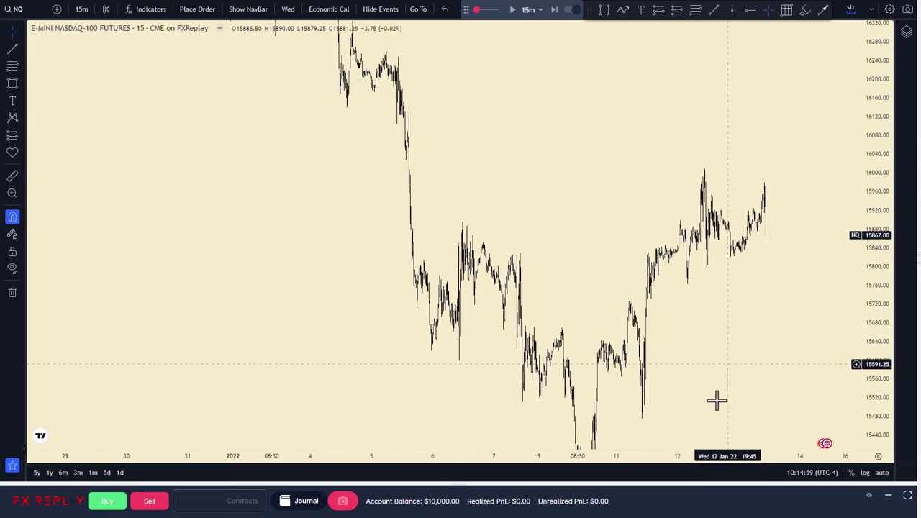
drag(684, 456, 480, 453)
drag(877, 293, 753, 117)
drag(670, 190, 768, 126)
drag(870, 137, 867, 259)
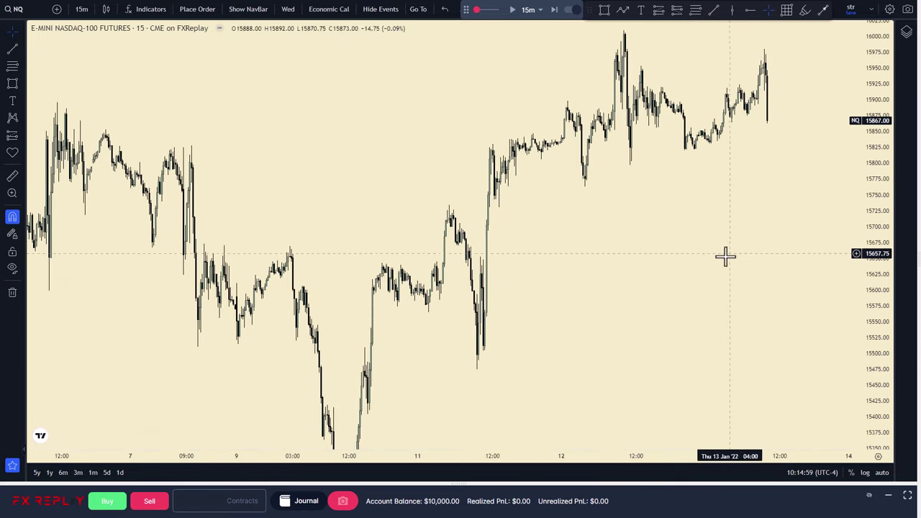
Step: Draw a rectangle zone from January 10, 14:30 to January 11, 14:00, between about 15404.50 and 15509.50
drag(639, 254, 663, 197)
click(6, 84)
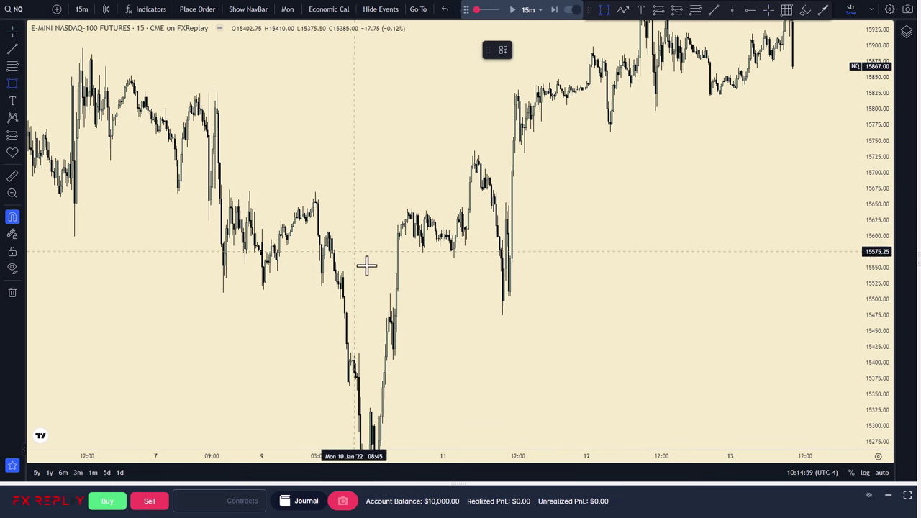
click(392, 293)
click(392, 358)
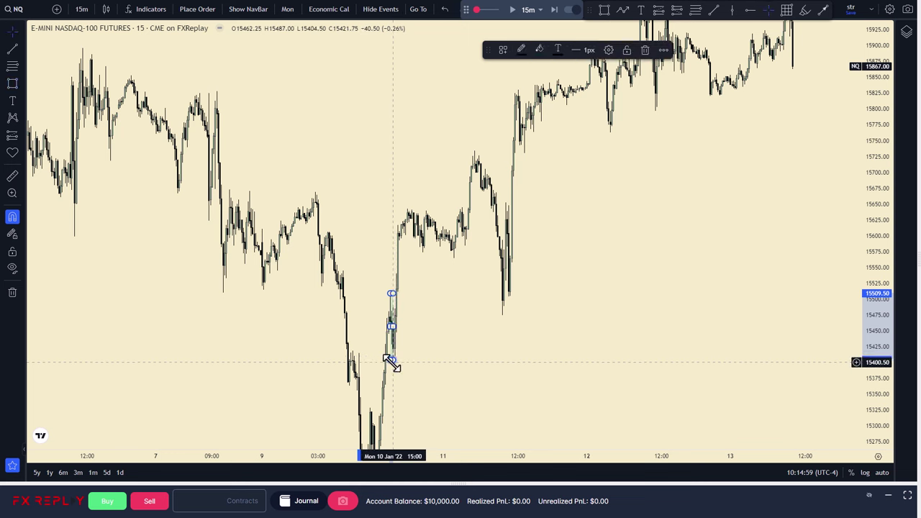
drag(394, 325, 530, 326)
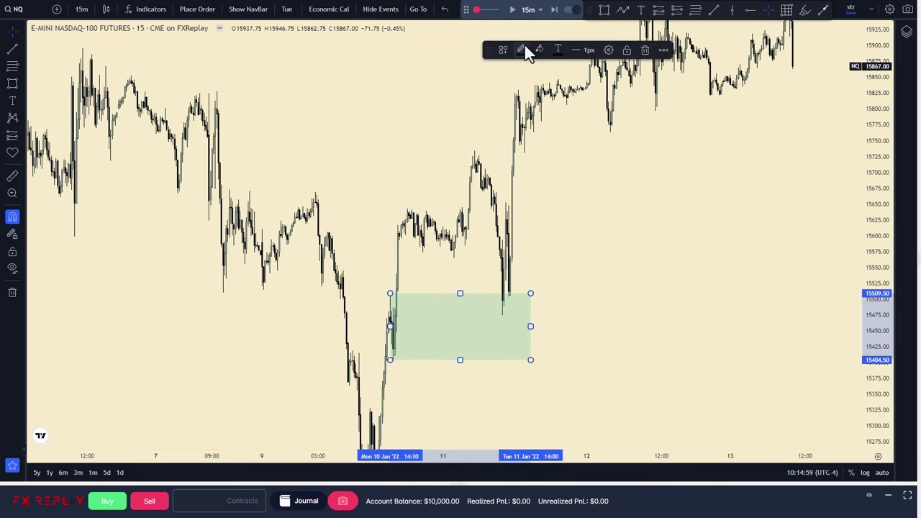
click(539, 49)
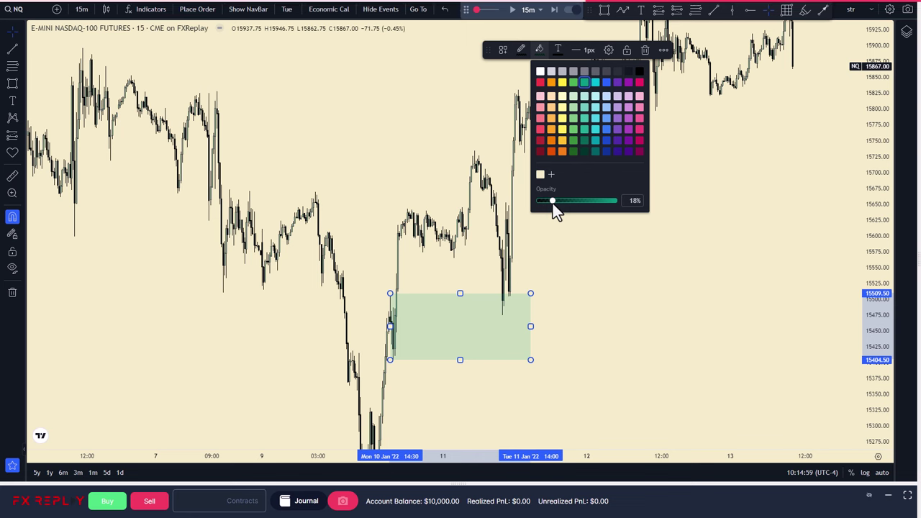
click(563, 226)
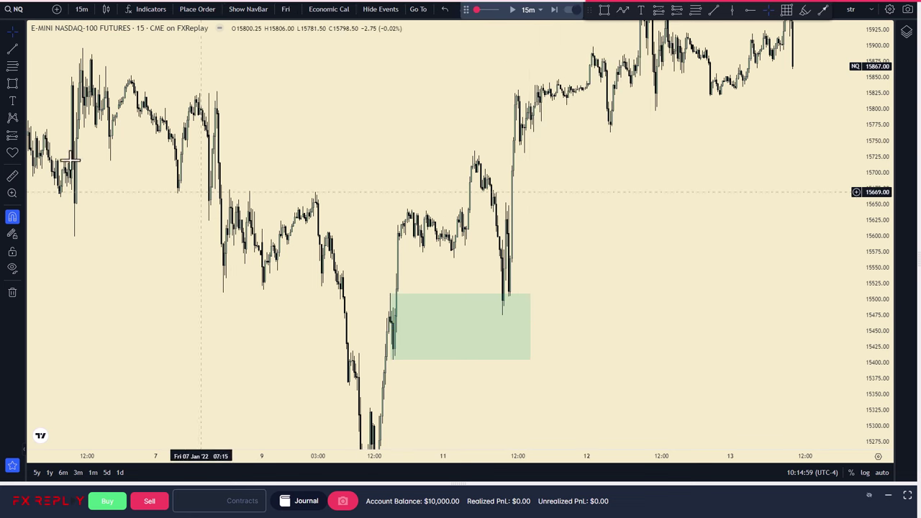
Step: Draw a trend line at 15670.25 from January 7, 15:00 to January 11, 02:30, and apply the BOS drawing template
click(13, 48)
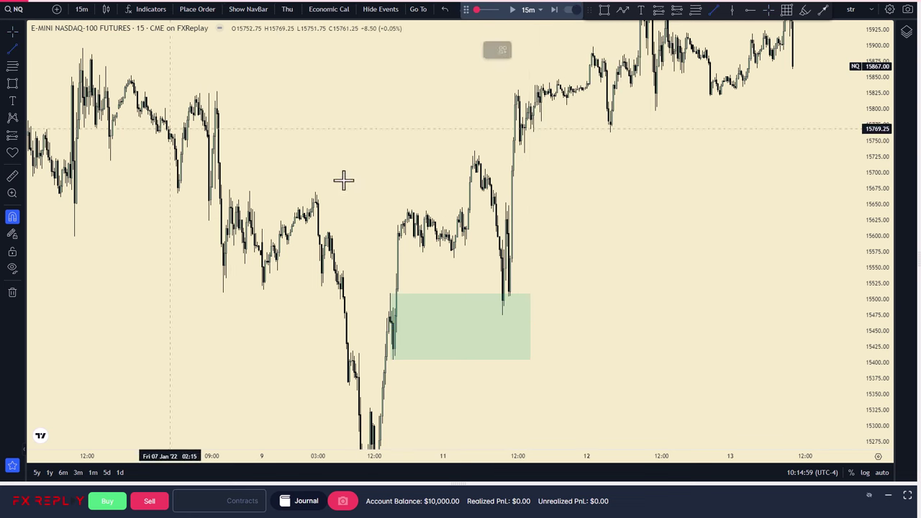
click(249, 188)
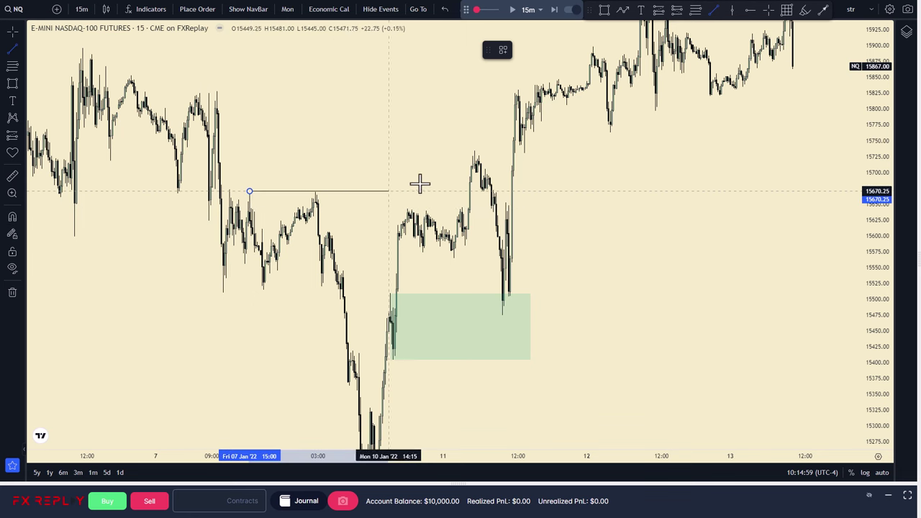
click(458, 185)
click(502, 50)
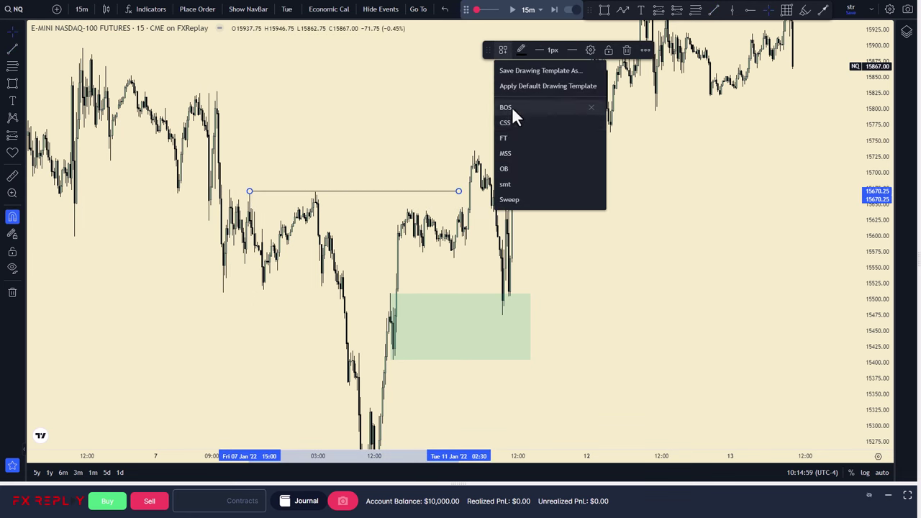
click(617, 212)
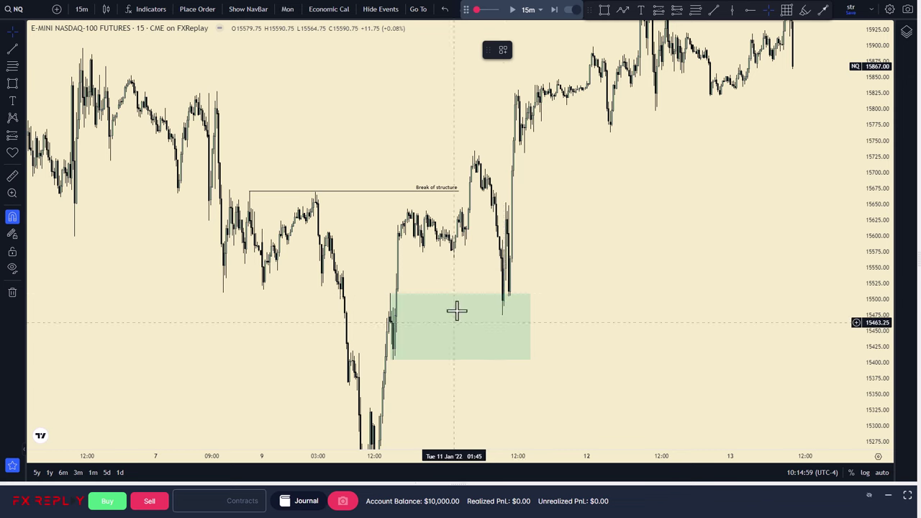
Step: Draw a trend line at 15763.25 from January 11, 14:30 to January 12, 04:45, and colour it red
drag(580, 210, 542, 281)
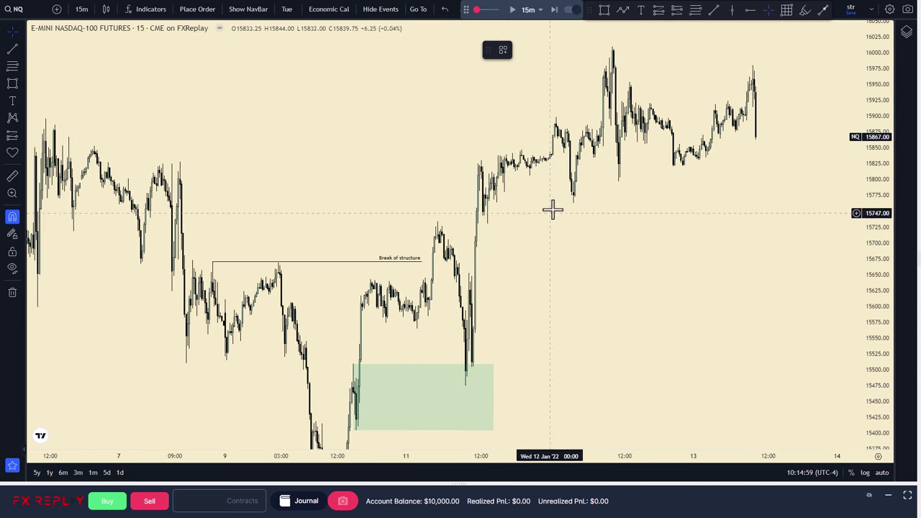
drag(869, 152, 869, 61)
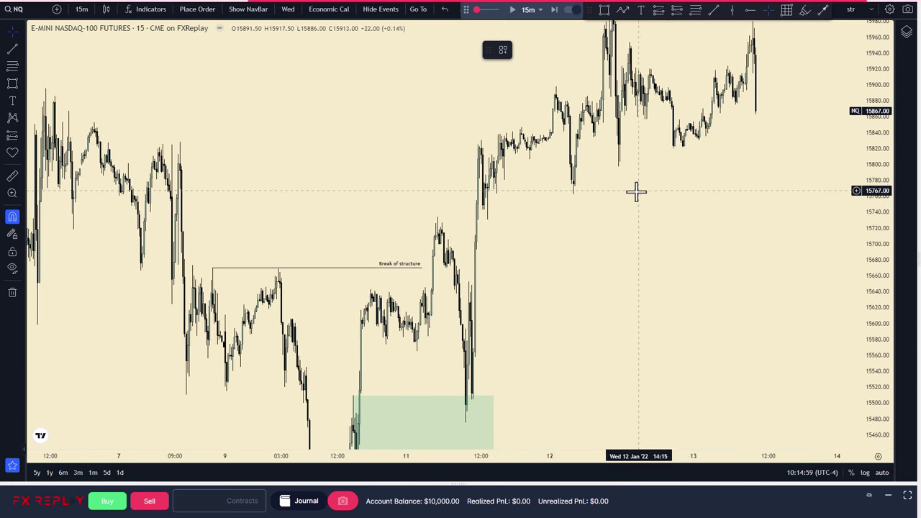
click(12, 48)
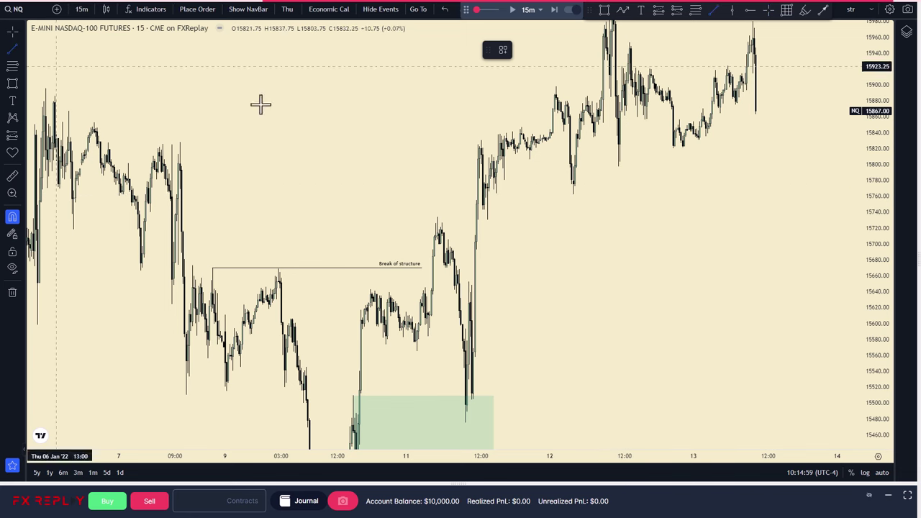
click(496, 193)
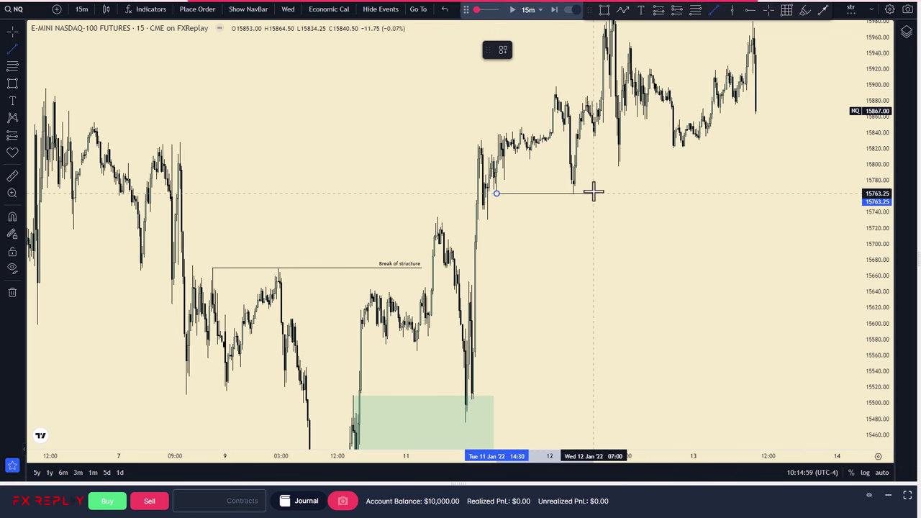
click(579, 192)
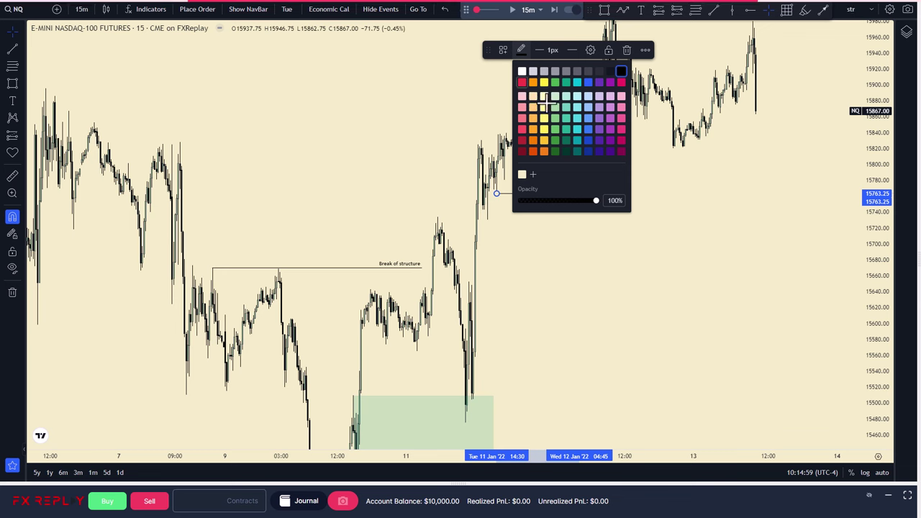
click(611, 154)
Step: Draw a rectangle zone on January 13 from about 01:30 to 13:30, between about 15835 and 15870
drag(611, 154, 578, 201)
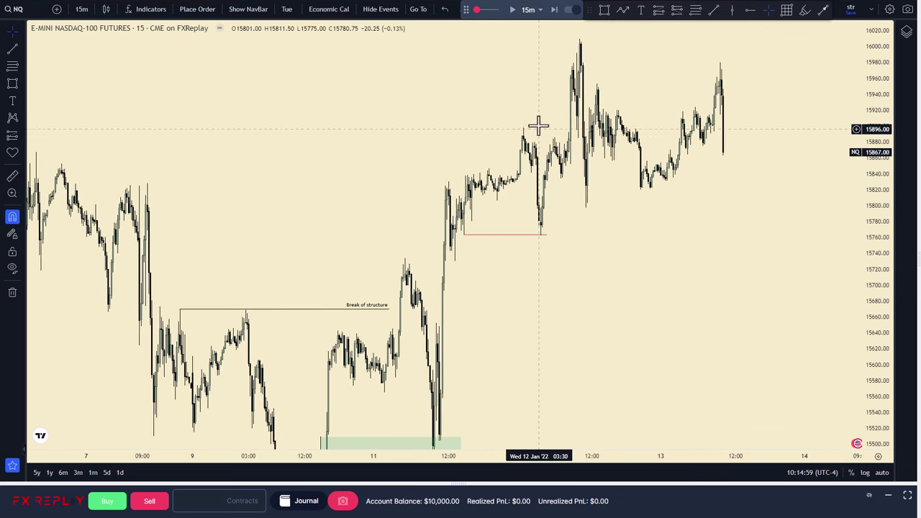
drag(538, 125, 474, 142)
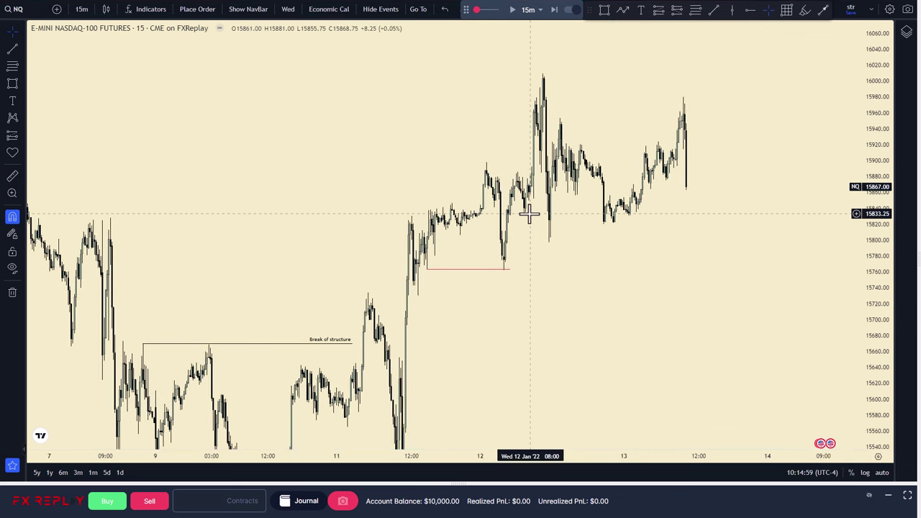
drag(602, 138, 562, 151)
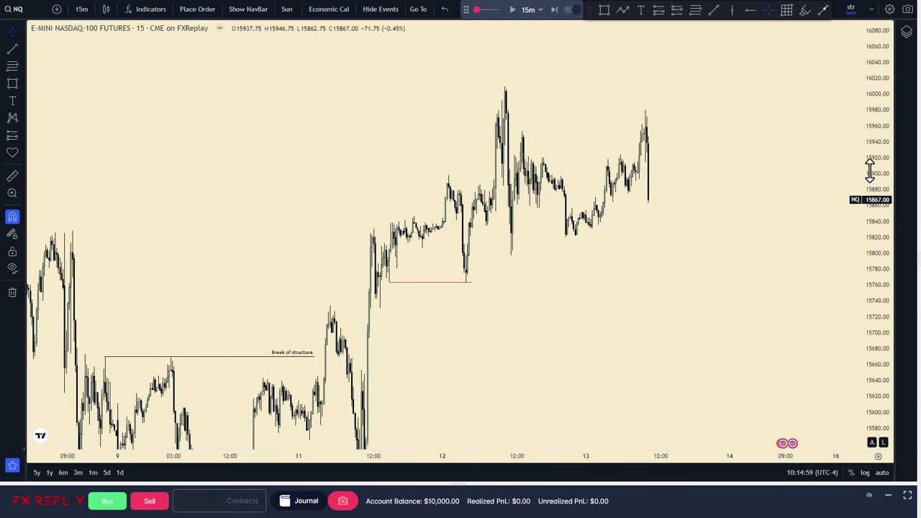
drag(870, 170, 870, 87)
drag(740, 132, 795, 200)
drag(623, 451, 478, 452)
drag(783, 239, 762, 200)
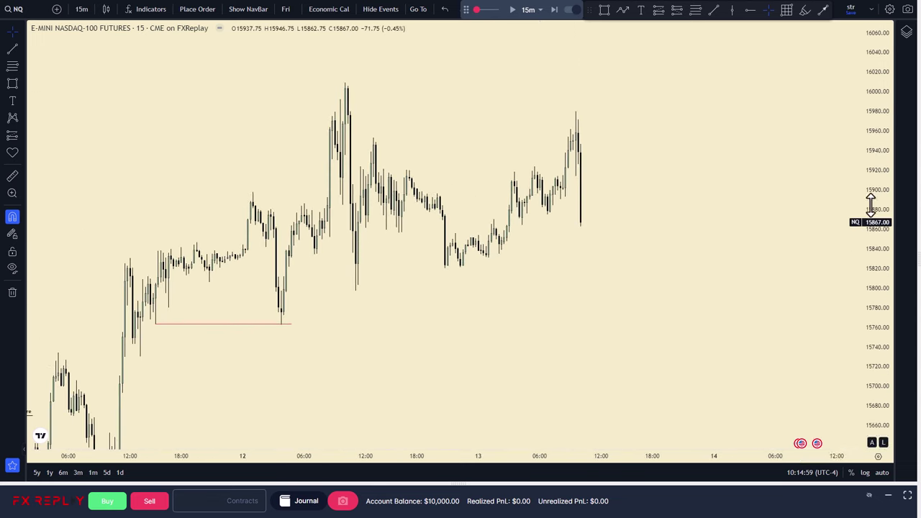
drag(870, 205, 870, 88)
click(12, 83)
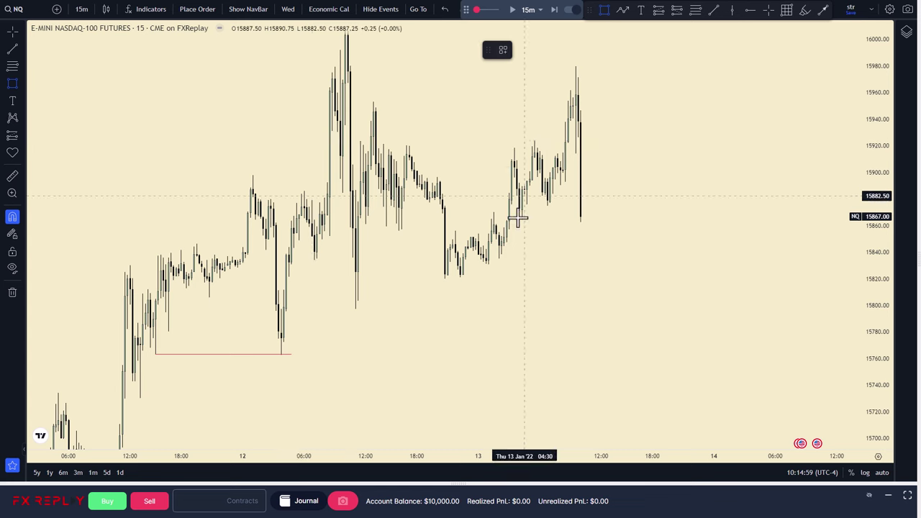
mouse_move(493, 212)
mouse_down()
mouse_move(504, 247)
mouse_move(617, 219)
mouse_up()
click(498, 259)
click(636, 201)
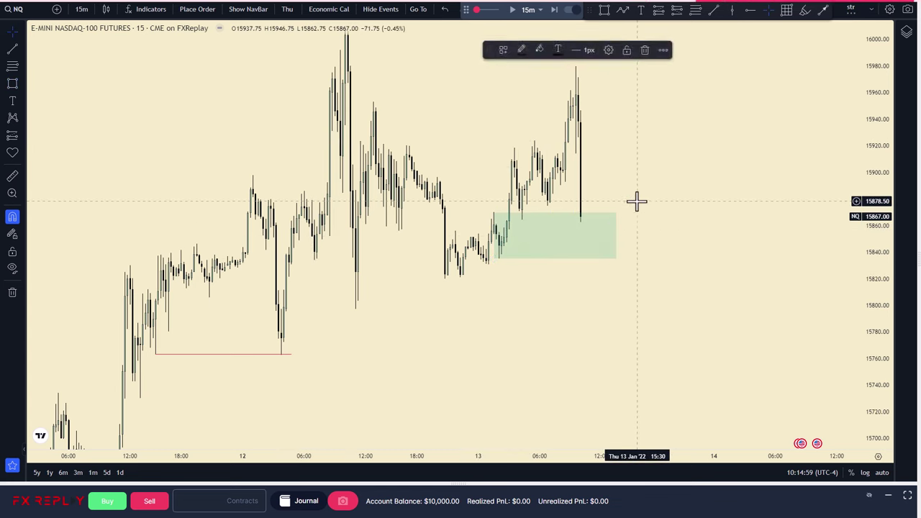
click(636, 201)
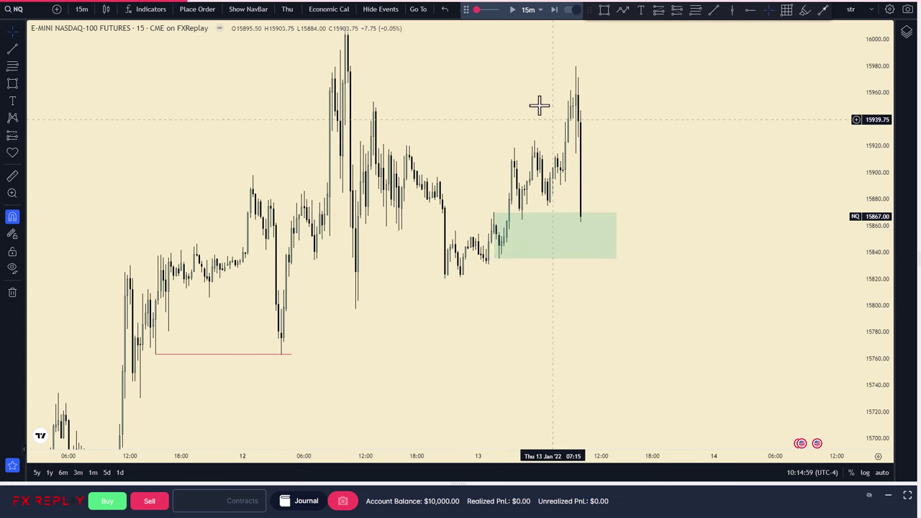
Step: Draw a red line on January 13 from about 04:15 to 12:00 at about 15864, and switch to the 1-minute timeframe
click(714, 11)
drag(522, 220, 600, 219)
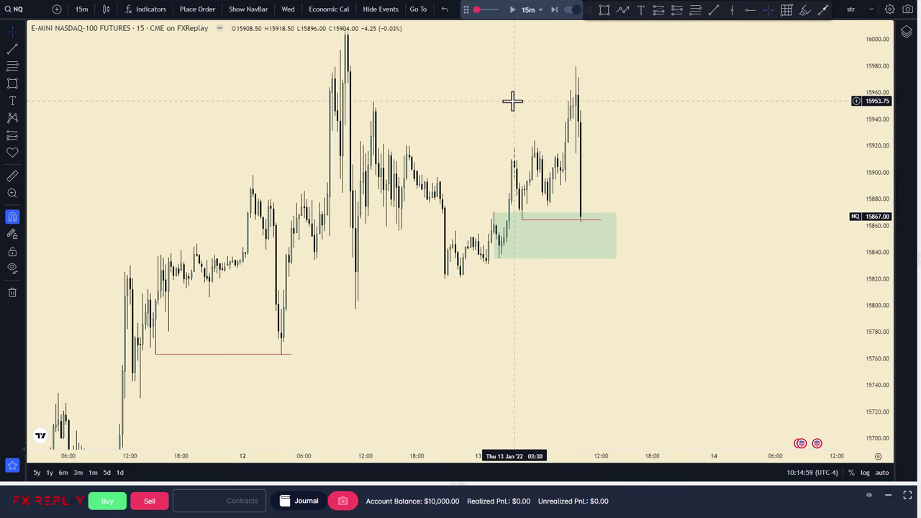
key(5)
key(Return)
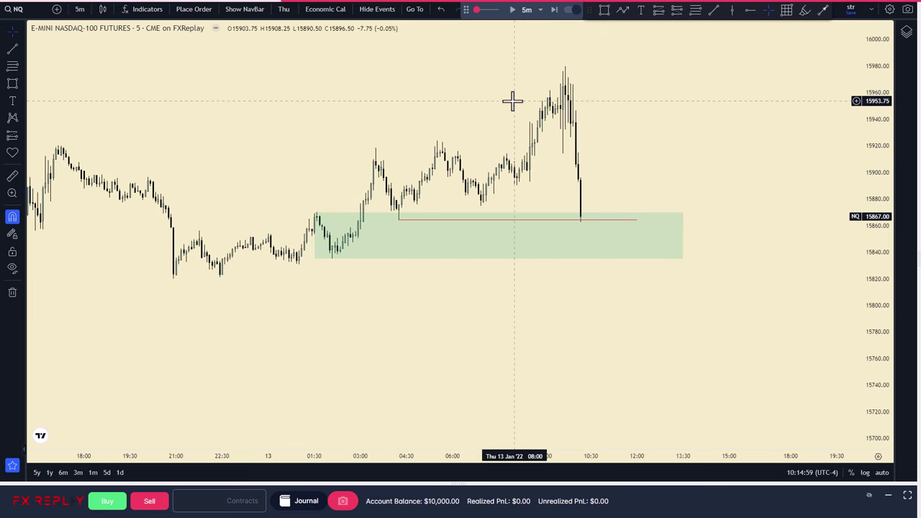
key(1)
key(Return)
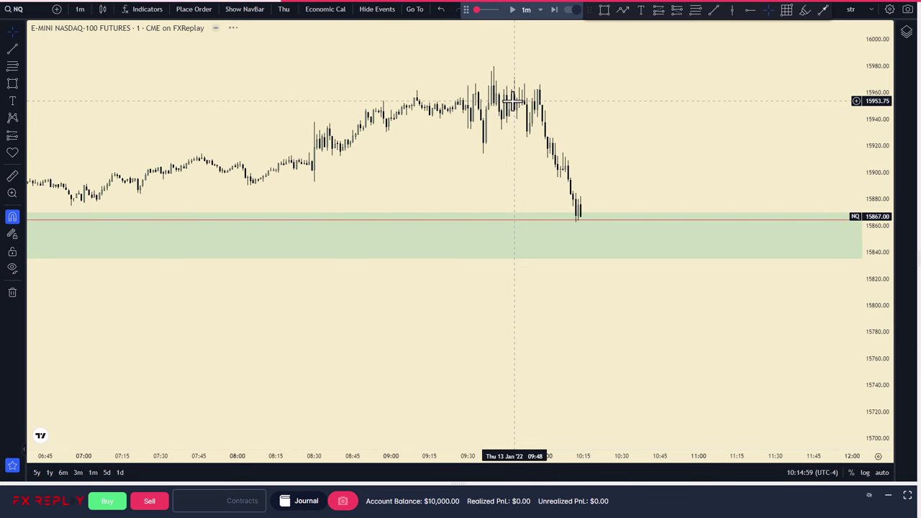
Step: Examine the 1-minute price action around the green January 13 zone and the red line inside it
drag(867, 290, 876, 44)
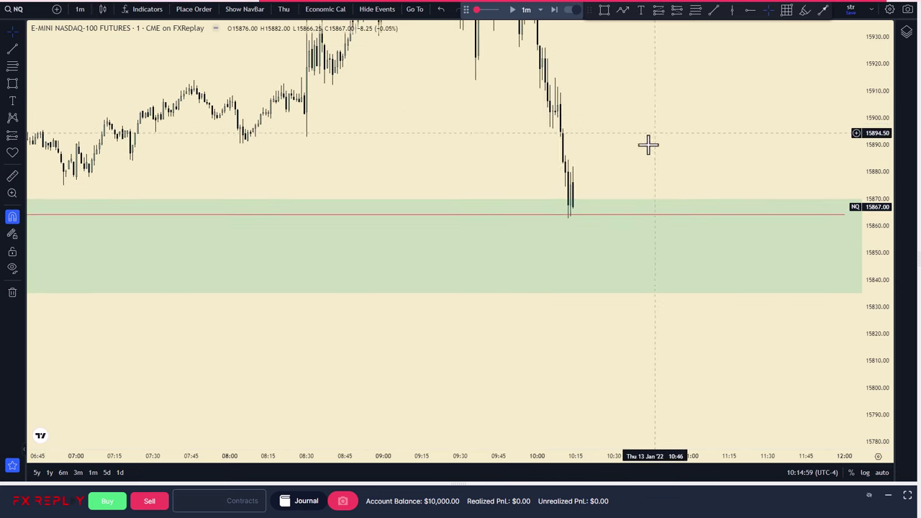
drag(504, 452, 727, 329)
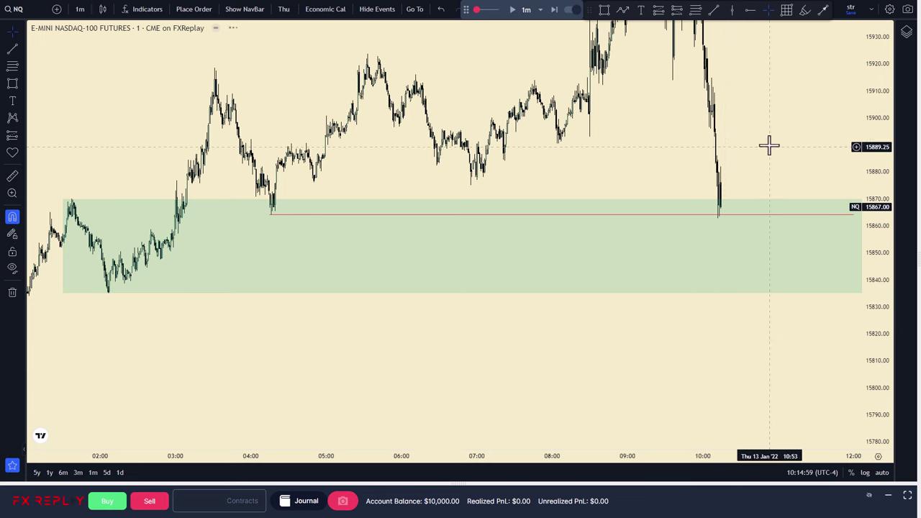
drag(769, 146, 726, 154)
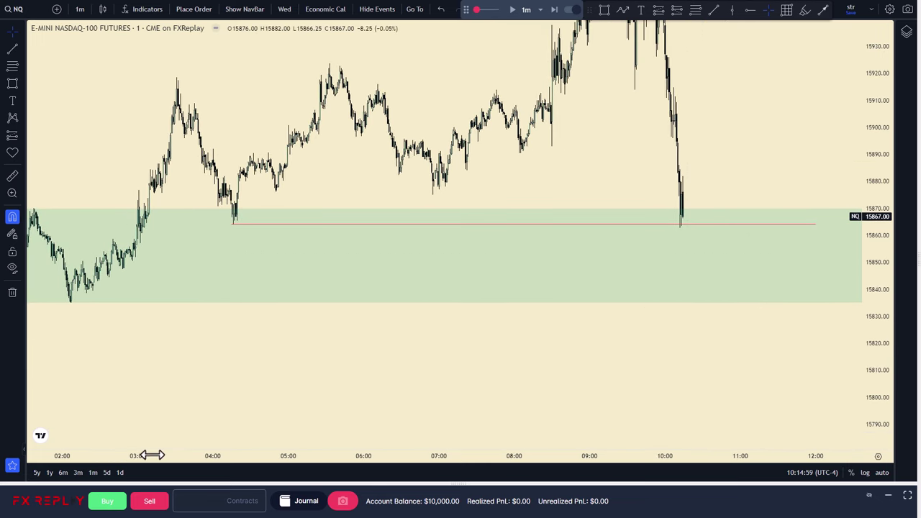
drag(151, 455, 204, 363)
drag(868, 275, 869, 140)
drag(760, 177, 840, 204)
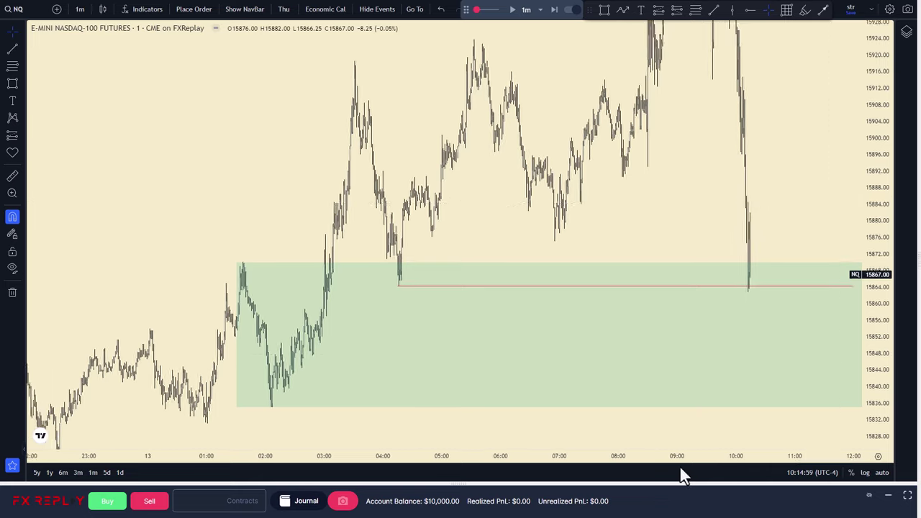
drag(672, 457, 485, 407)
drag(650, 220, 574, 205)
Step: Advance the 1-minute replay by five candles
click(553, 10)
click(553, 10)
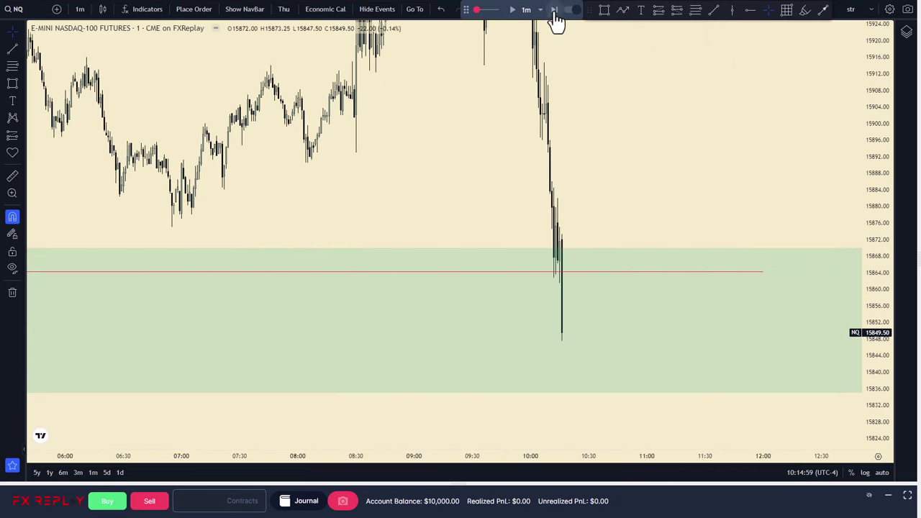
click(553, 10)
click(554, 10)
click(554, 10)
Step: Delete the red line inside the January 13 zone and advance the replay one more candle
drag(587, 286, 623, 217)
click(584, 204)
key(Delete)
drag(499, 453, 617, 453)
drag(633, 288, 665, 278)
click(554, 10)
Step: Draw a Fibonacci retracement from 15848.50 at 10:20 down to about 15831 at 10:40 on January 13
drag(676, 457, 402, 453)
click(12, 66)
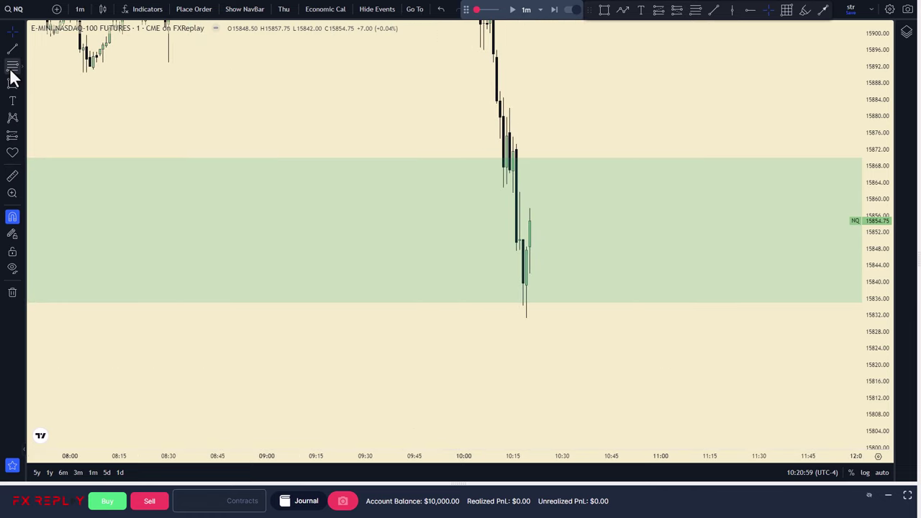
click(528, 246)
click(595, 318)
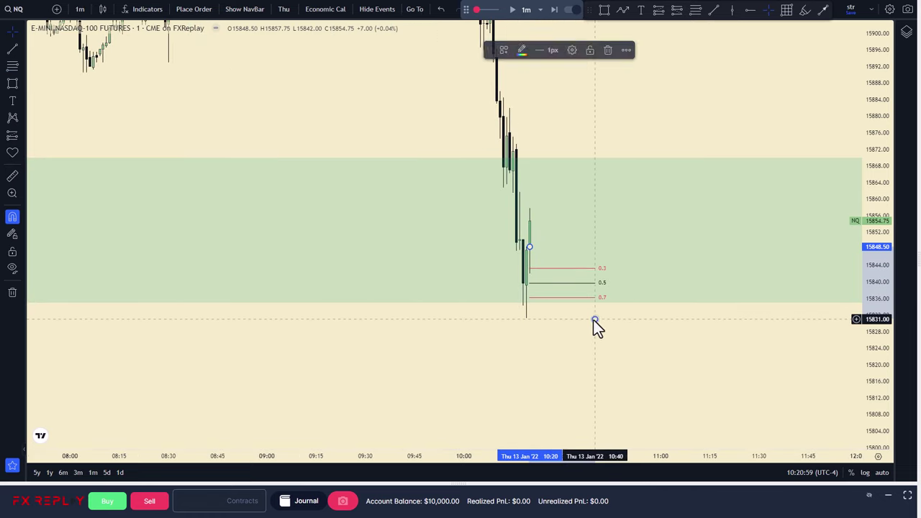
click(586, 319)
Step: Add a long position drawing with entry at 15843.25, stop at 15831.25 and target at 15865.25
click(12, 135)
click(556, 269)
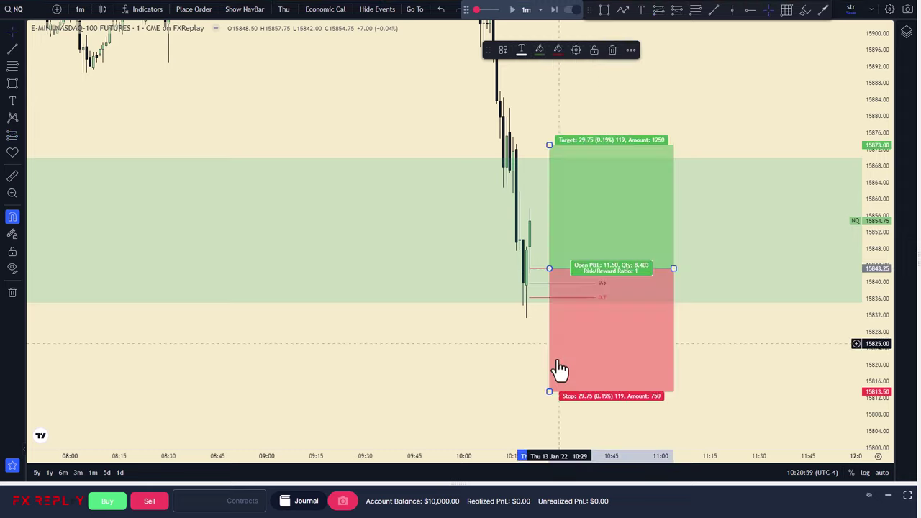
drag(549, 391, 549, 318)
drag(548, 140, 549, 177)
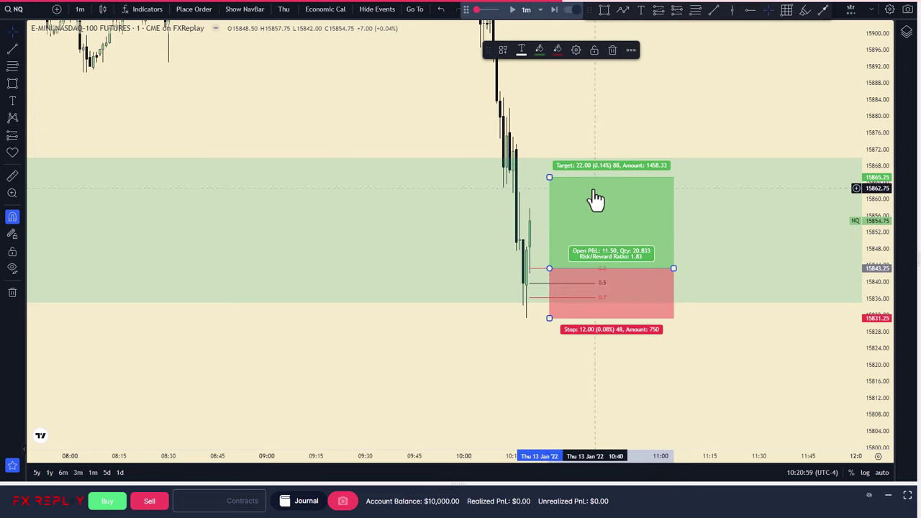
Step: Place a buy limit order for 0.417 contracts at 15843.25 with take profit 15865.25 and stop loss 15831.25
click(395, 108)
click(193, 9)
click(577, 106)
click(612, 218)
click(193, 9)
scroll(592, 251, down, 3)
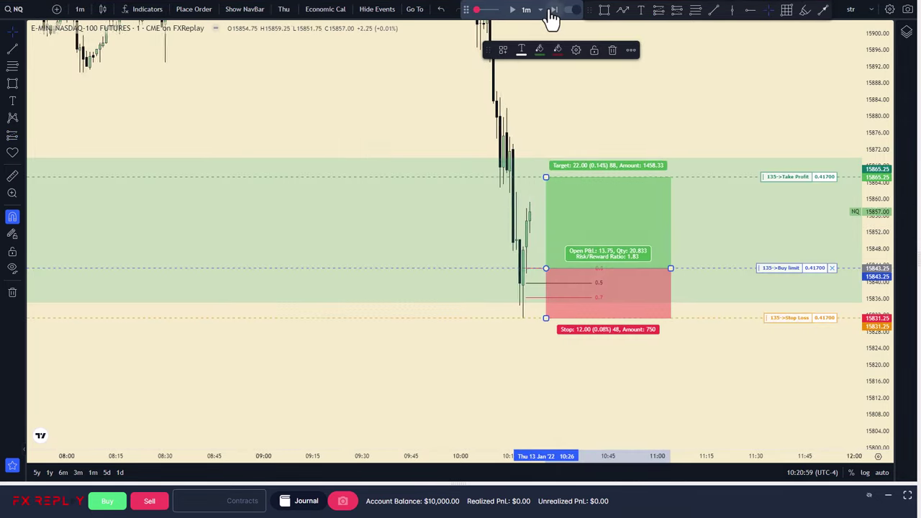
Step: Advance the replay a few candles and raise the order's take profit and the long position drawing's target to 15868.25
click(553, 10)
click(553, 10)
click(553, 10)
drag(783, 177, 776, 165)
drag(535, 176, 538, 165)
Step: Advance the 1-minute replay candle by candle to 10:30
click(553, 10)
click(553, 10)
click(553, 10)
click(554, 10)
click(553, 10)
click(553, 10)
Step: Shorten the long position drawing so that it ends at about 10:41
drag(582, 102, 651, 136)
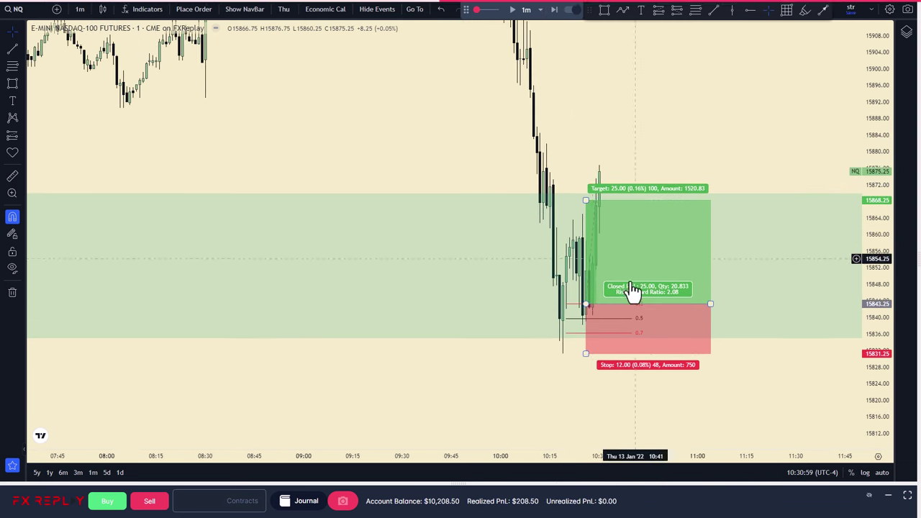
drag(567, 455, 479, 455)
click(671, 300)
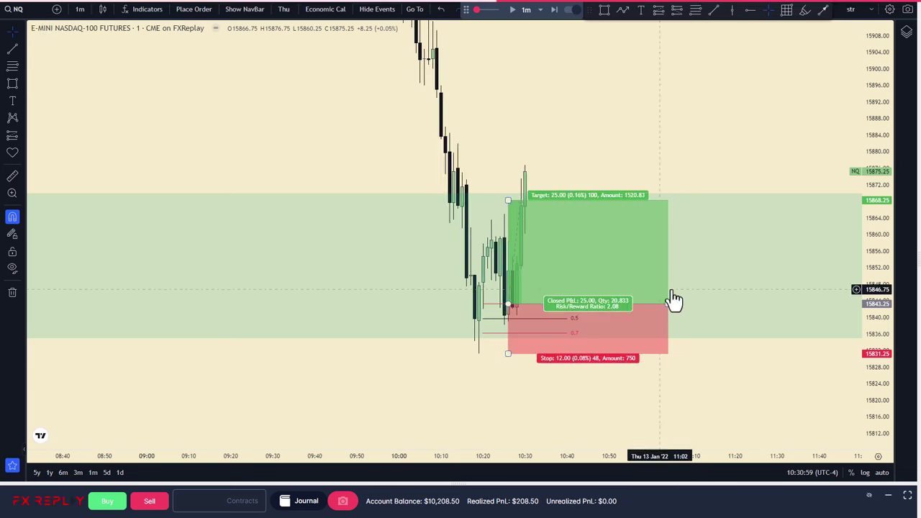
drag(671, 304, 569, 310)
click(633, 154)
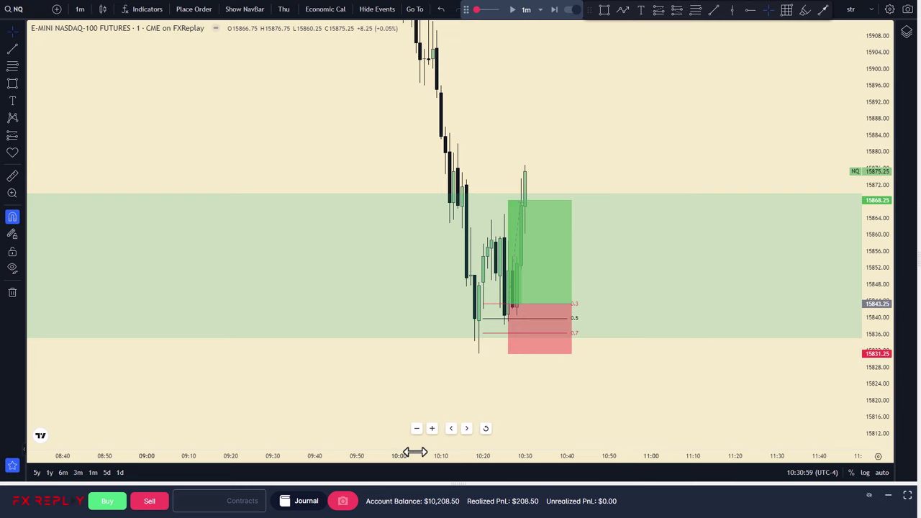
Step: Review the January 13 zone from its origin around 01:30 through to the completed long trade on the 1-minute chart
drag(415, 451, 684, 399)
drag(482, 366, 639, 359)
drag(456, 359, 631, 339)
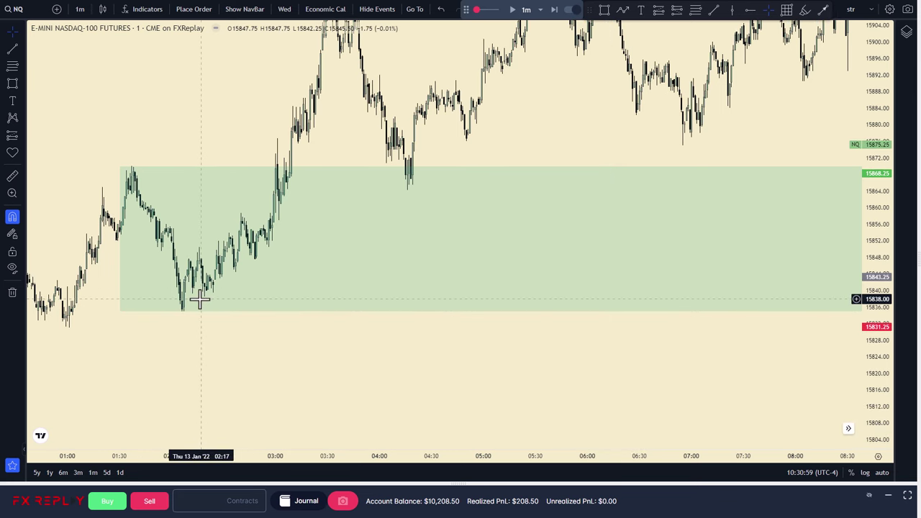
drag(507, 148, 166, 186)
drag(505, 179, 538, 142)
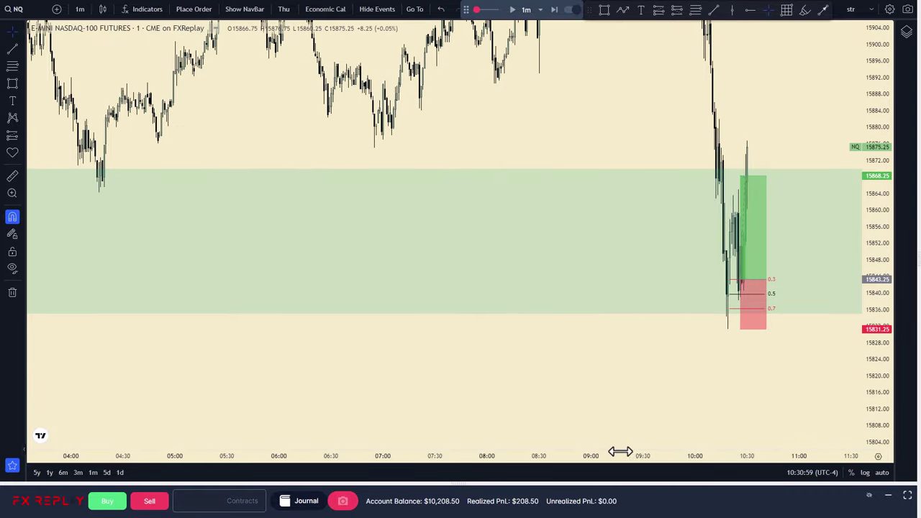
drag(619, 451, 280, 439)
mouse_move(589, 211)
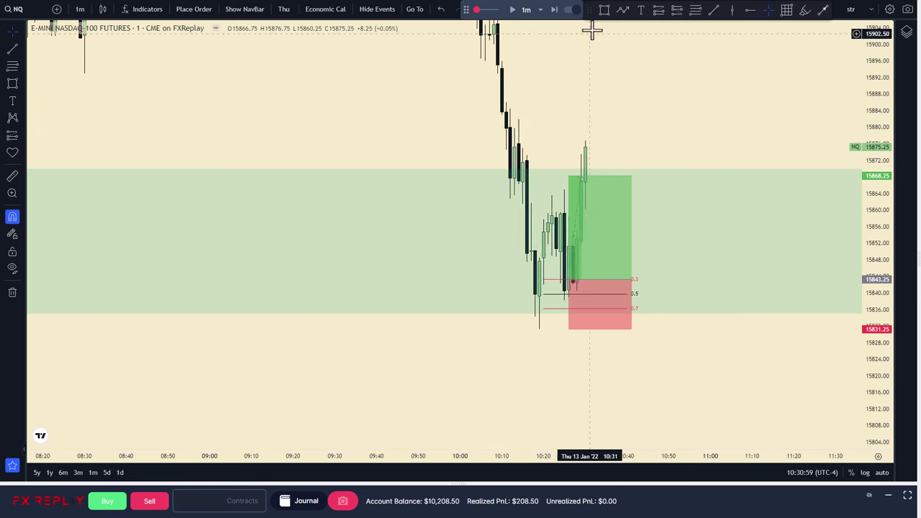
Step: Draw a rectangle zone from 10:12 to 10:41 between 15862.75 and 15882.00, above the long trade
click(604, 10)
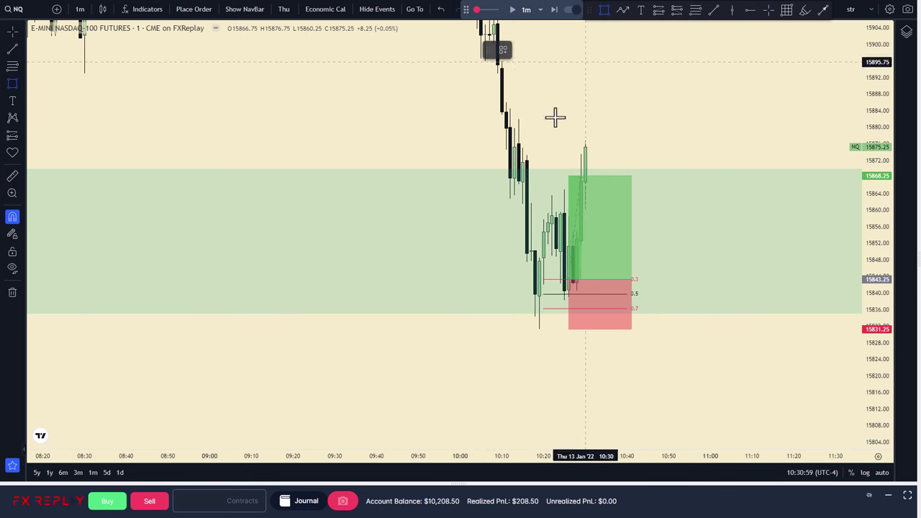
click(510, 197)
click(518, 118)
drag(519, 157, 633, 157)
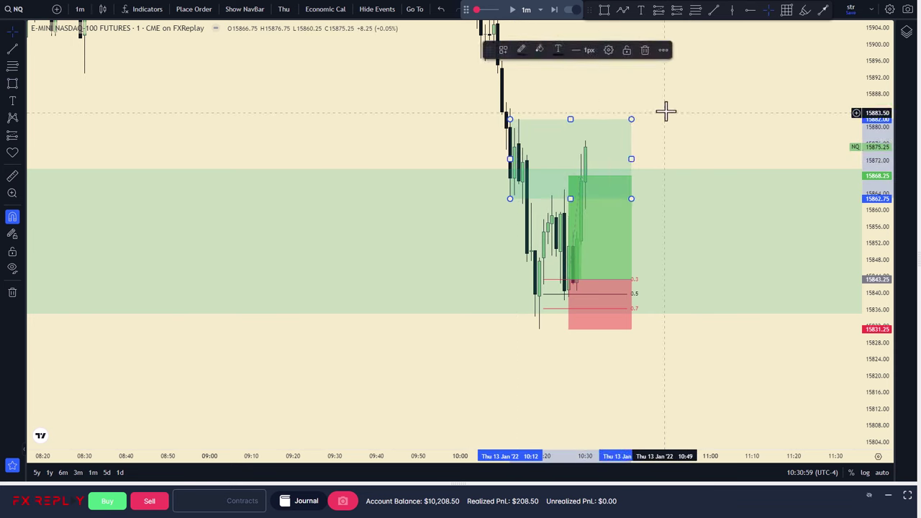
drag(664, 111, 657, 127)
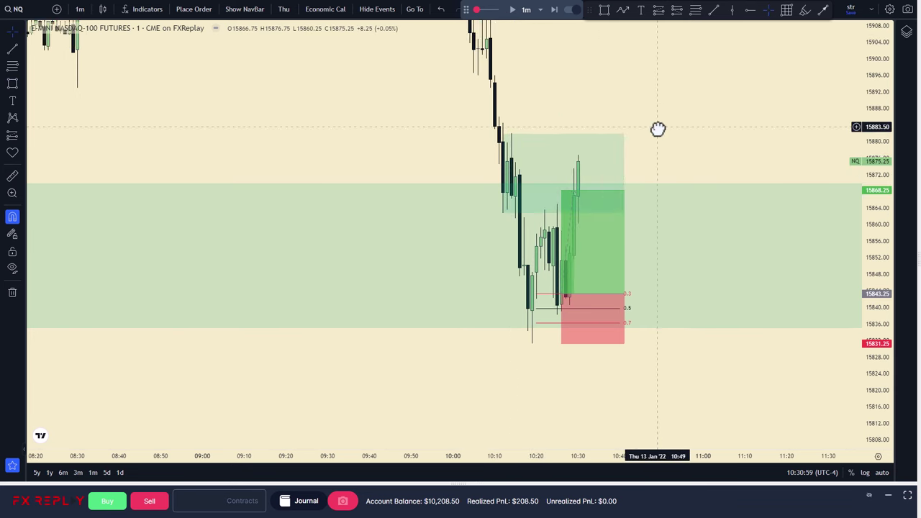
Step: Change the fill colour of the new upper zone rectangle to red
click(550, 147)
click(539, 60)
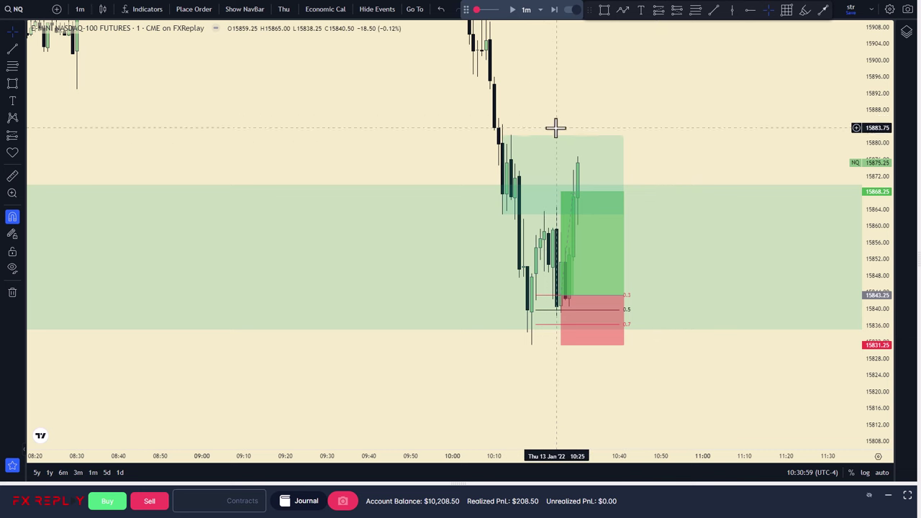
click(555, 141)
click(539, 50)
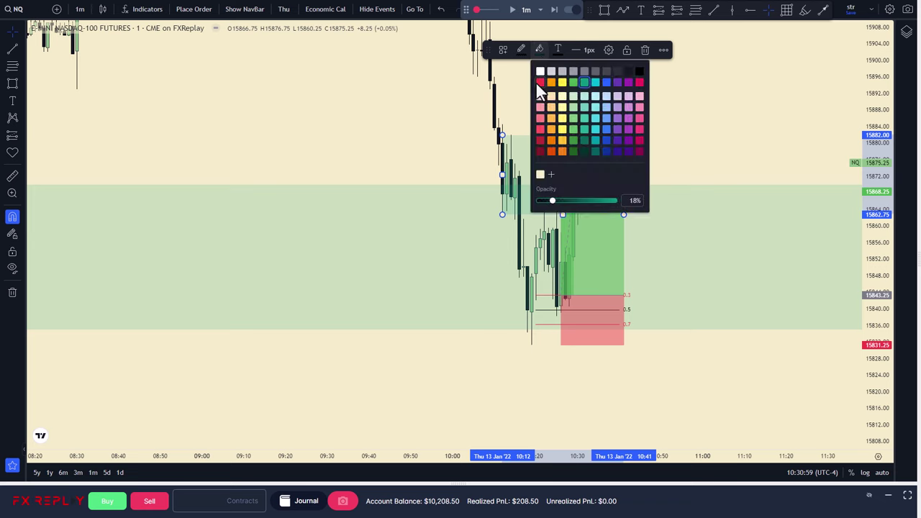
click(539, 82)
click(565, 86)
drag(569, 108, 630, 57)
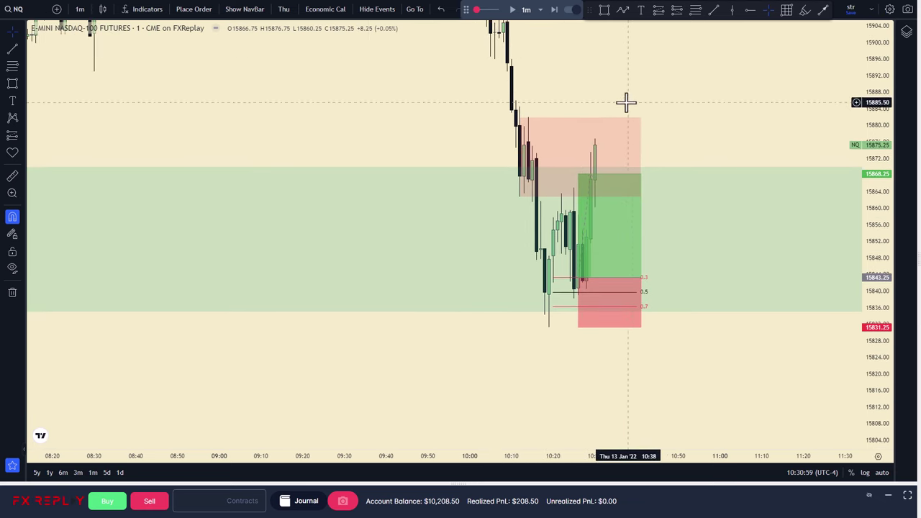
Step: Delete the long position drawing of the completed trade from the chart
mouse_move(638, 214)
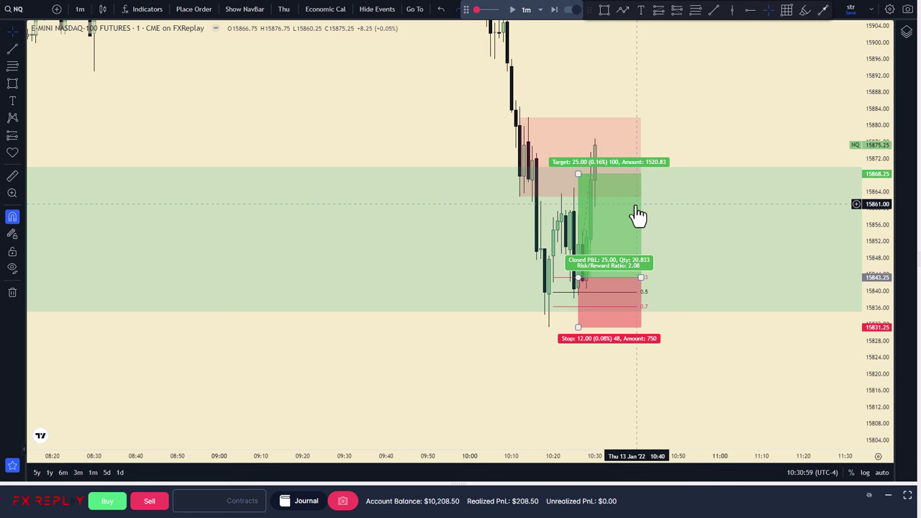
click(638, 215)
click(612, 48)
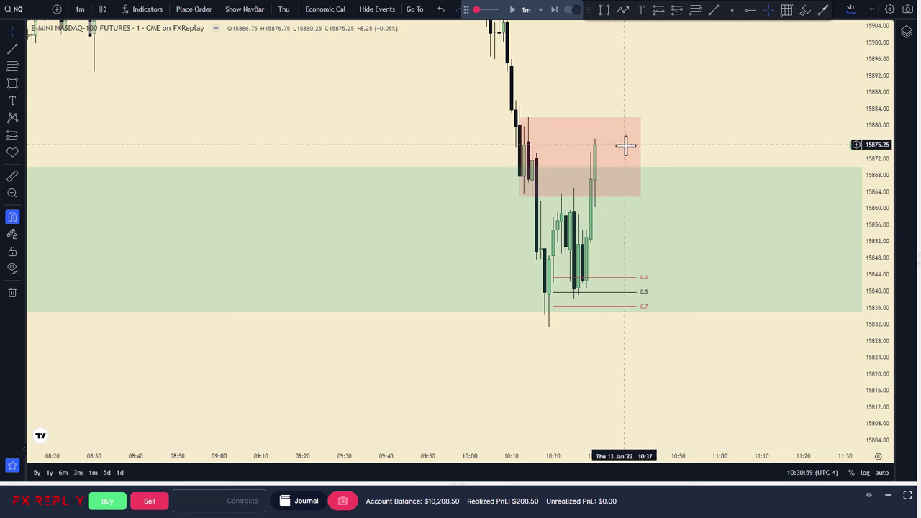
Step: Advance the replay two candles to 10:32 and extend the red zone's end to 10:49
click(553, 20)
click(552, 20)
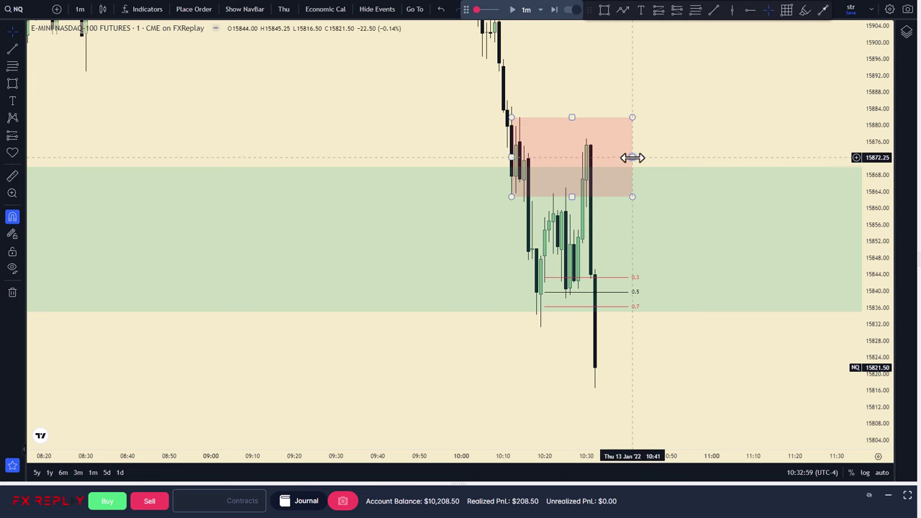
drag(631, 156, 714, 162)
Step: Examine the price action from the green zone's origin to the red zone and the retracement levels around the trade
drag(871, 136, 866, 247)
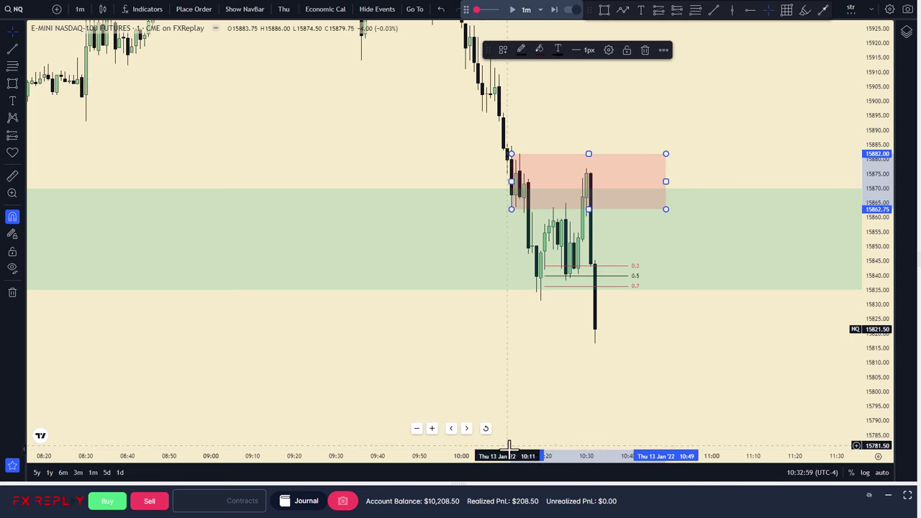
drag(509, 455, 665, 455)
drag(868, 233, 867, 306)
drag(730, 100, 650, 227)
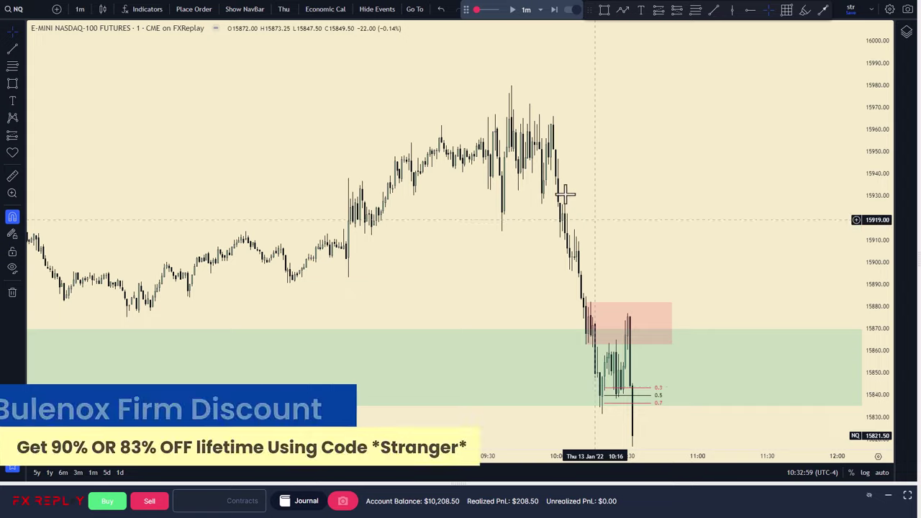
drag(532, 445, 631, 307)
scroll(585, 445, down, 3)
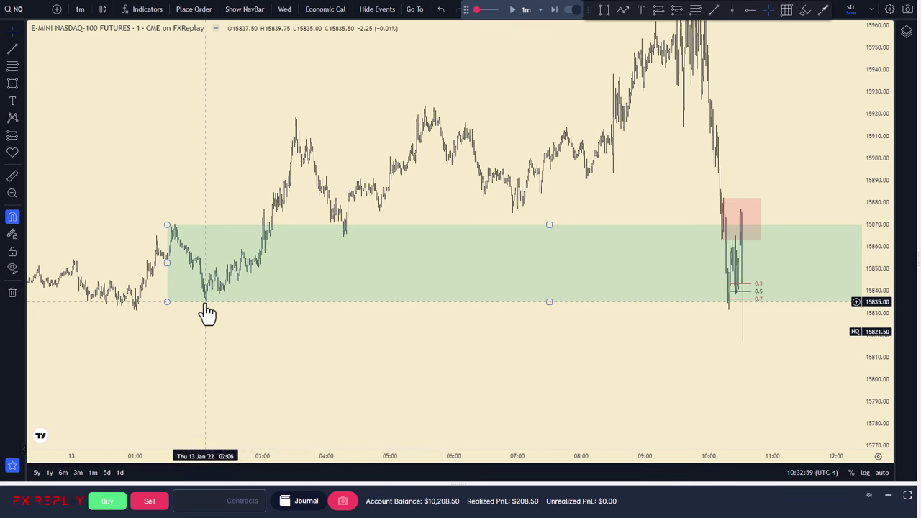
drag(623, 352, 700, 363)
drag(703, 454, 337, 391)
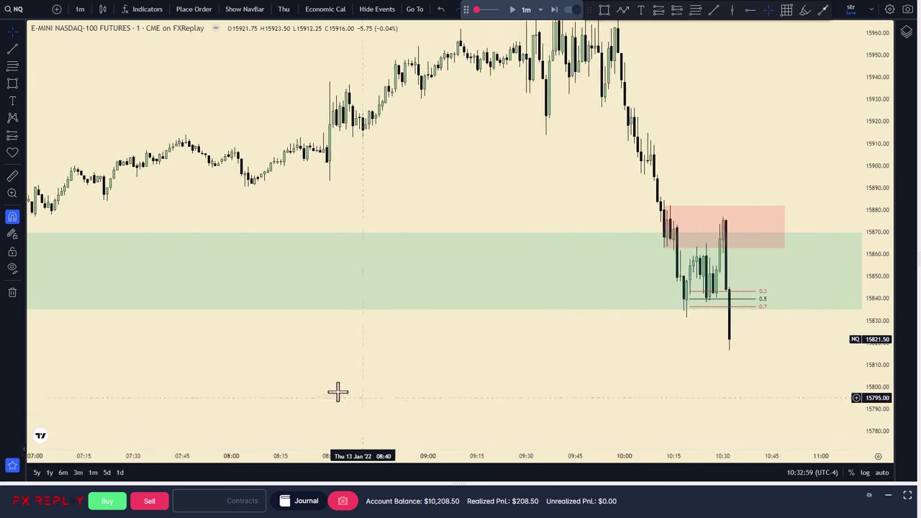
click(674, 231)
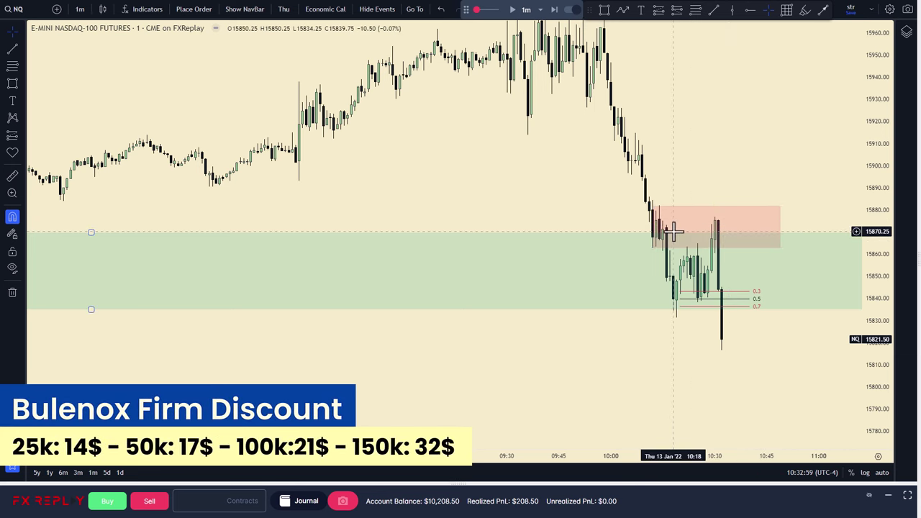
click(684, 288)
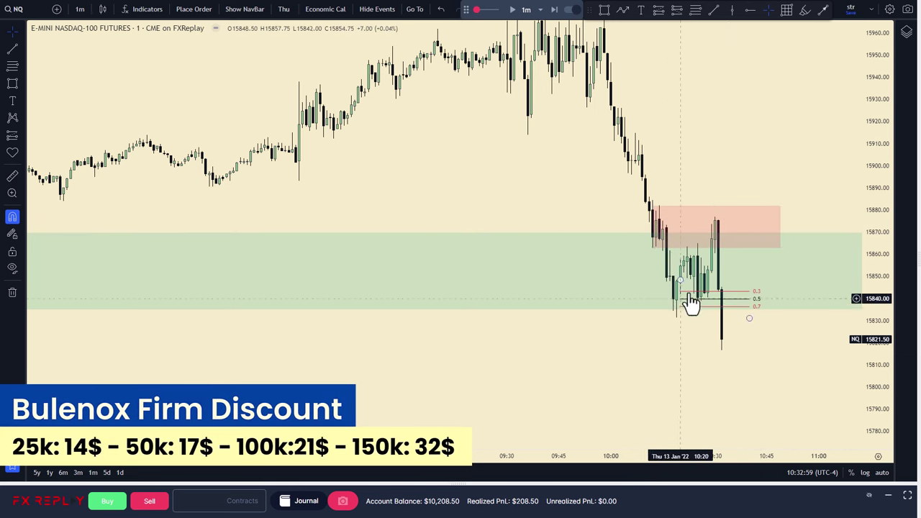
click(663, 243)
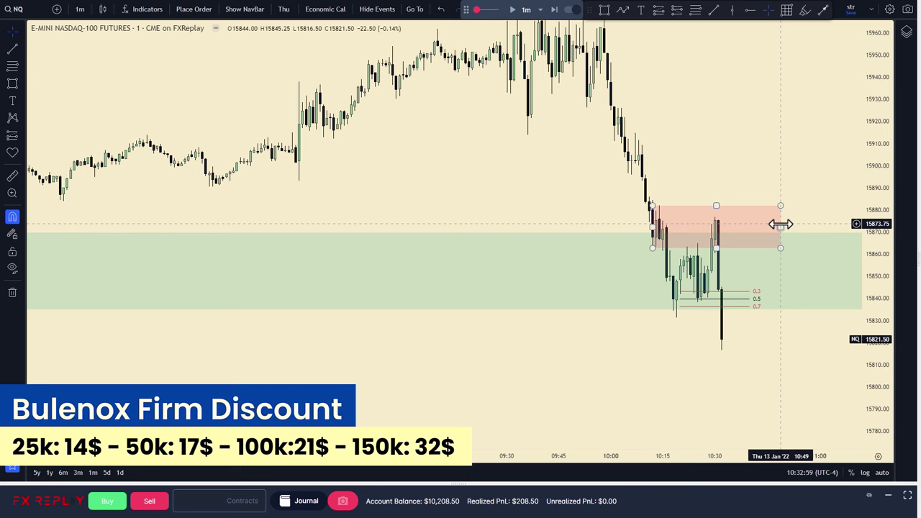
Step: List the closed positions, show the completed long trade's entry and exit markers on the chart, and collapse the list
click(431, 436)
drag(414, 482, 430, 386)
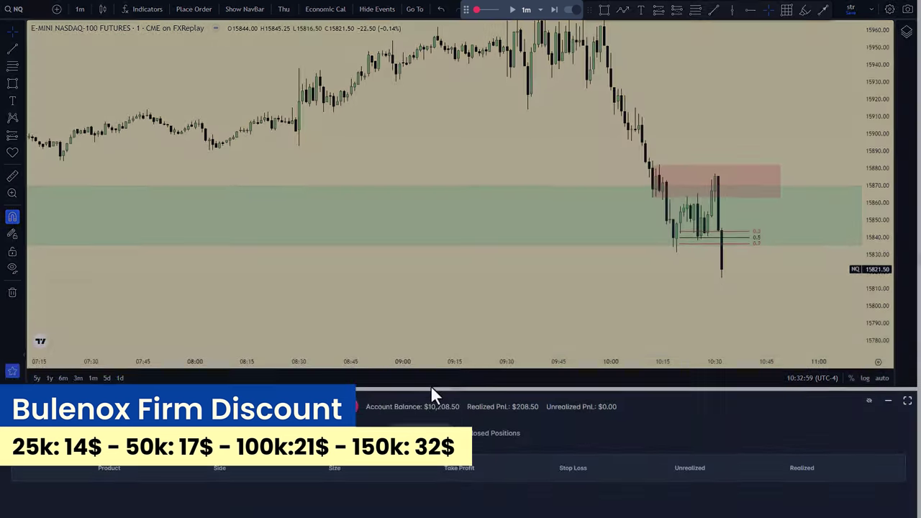
click(479, 432)
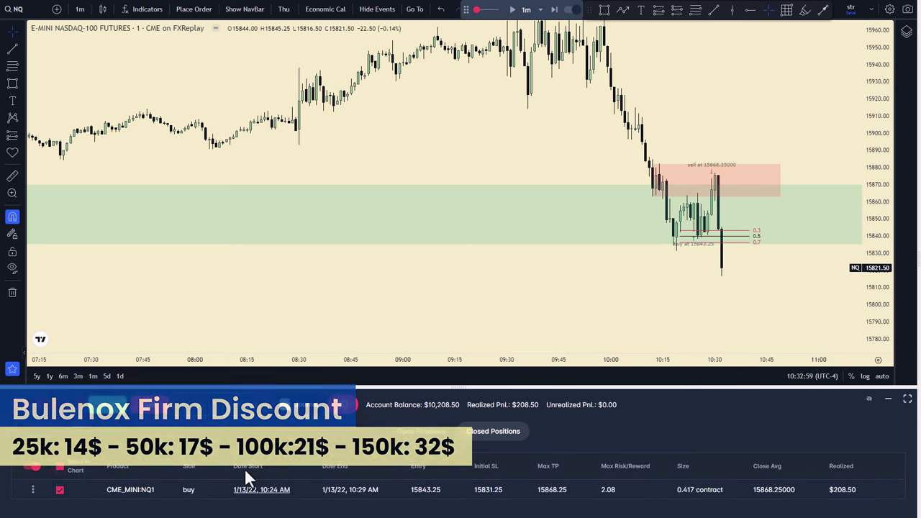
click(888, 399)
Step: Review the trade's entry and exit against the green zone, from its January 13 origin around 01:30 to the latest candles
drag(753, 372, 687, 376)
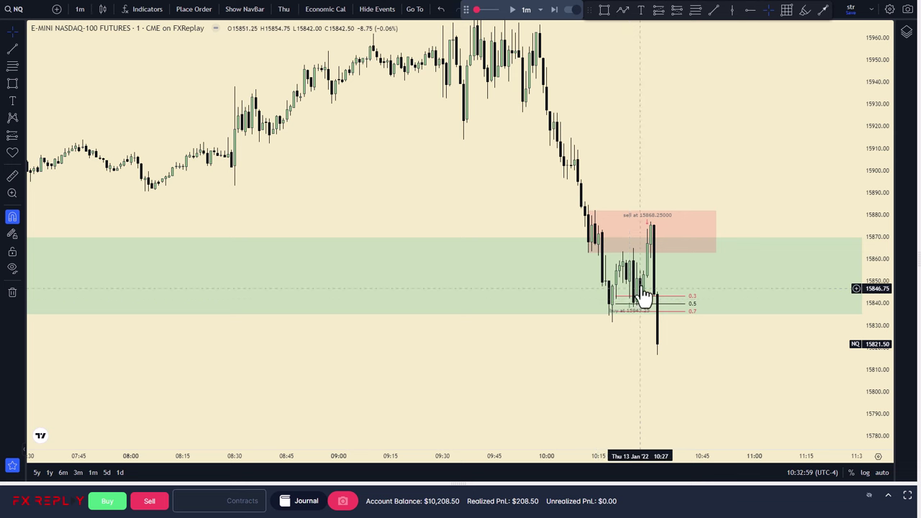
click(655, 237)
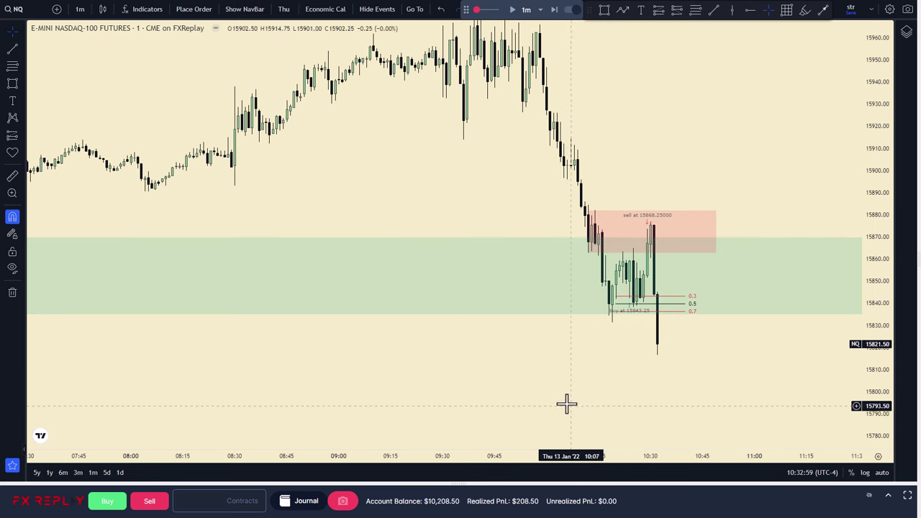
drag(551, 455, 725, 454)
drag(874, 334, 874, 396)
drag(578, 460, 784, 460)
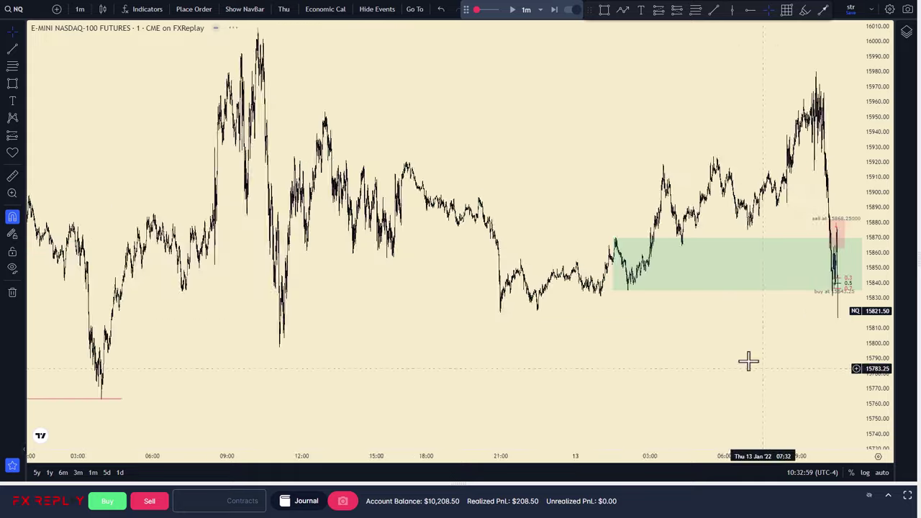
scroll(697, 230, up, 8)
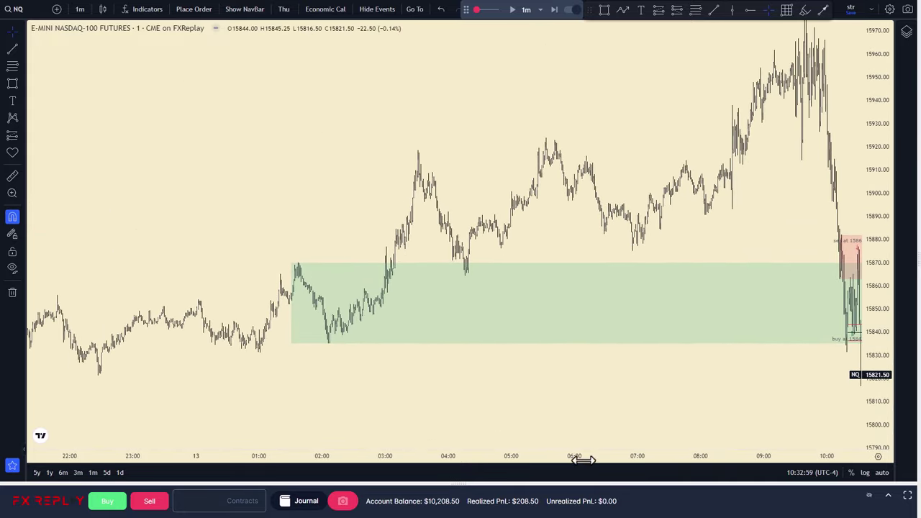
drag(583, 460, 511, 458)
drag(869, 341, 869, 289)
drag(641, 244, 638, 225)
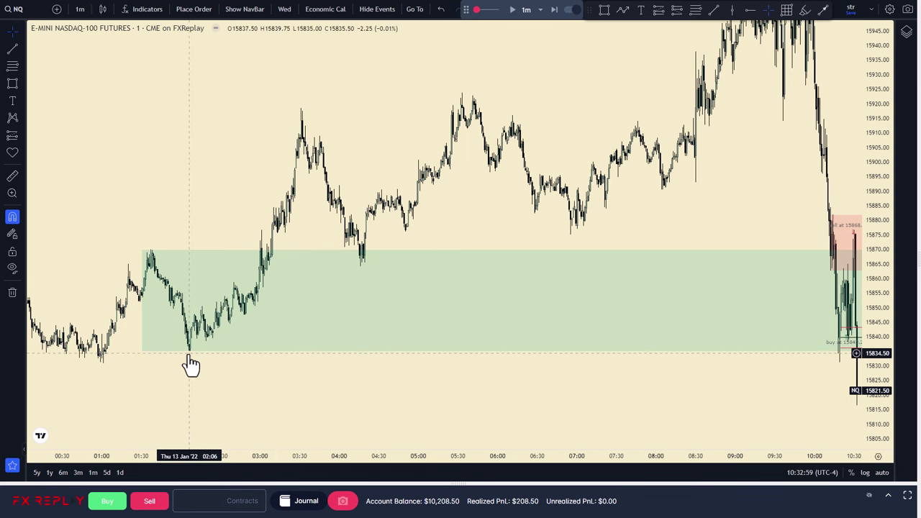
drag(476, 395, 421, 367)
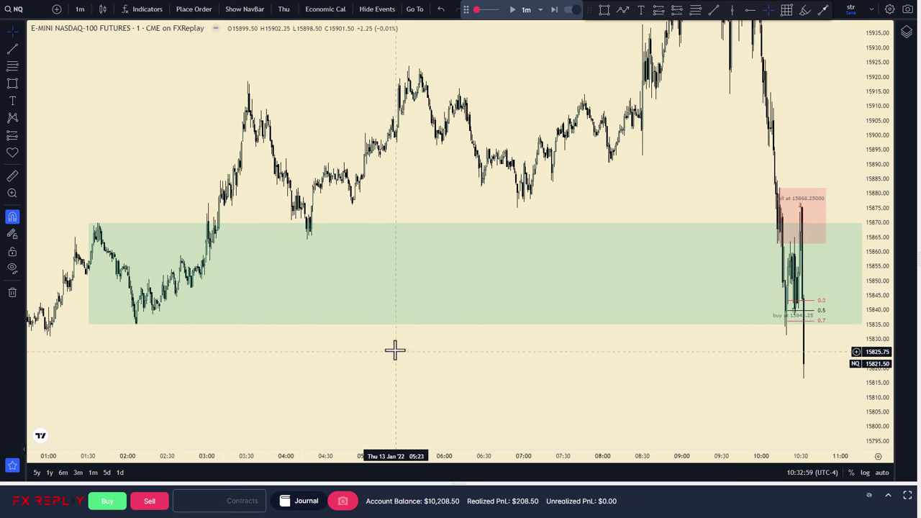
drag(546, 356, 610, 353)
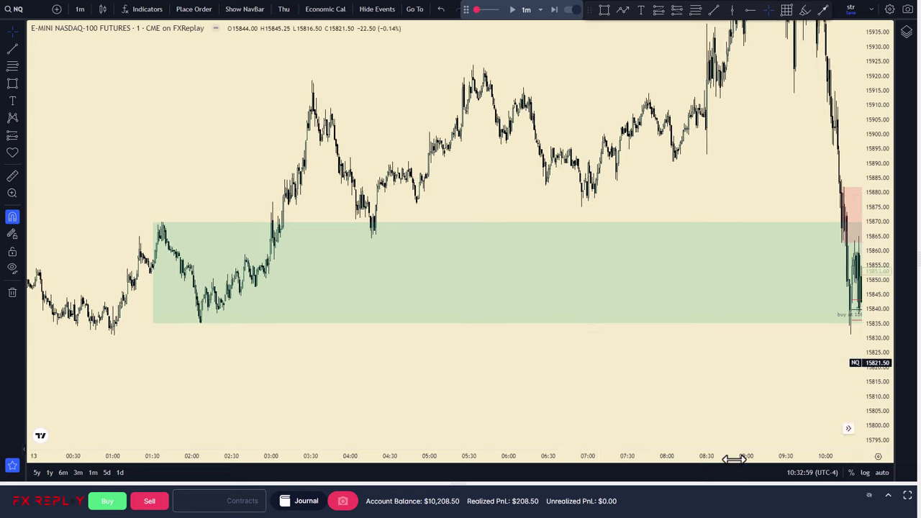
drag(733, 458, 533, 458)
drag(667, 382, 543, 386)
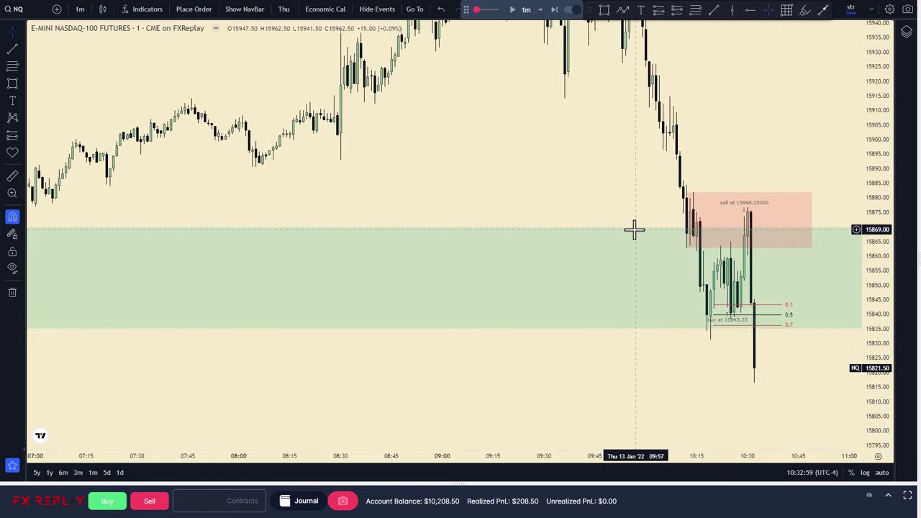
Step: Delete the green zone and the retracement drawing with the 0.3, 0.5 and 0.7 levels
click(640, 239)
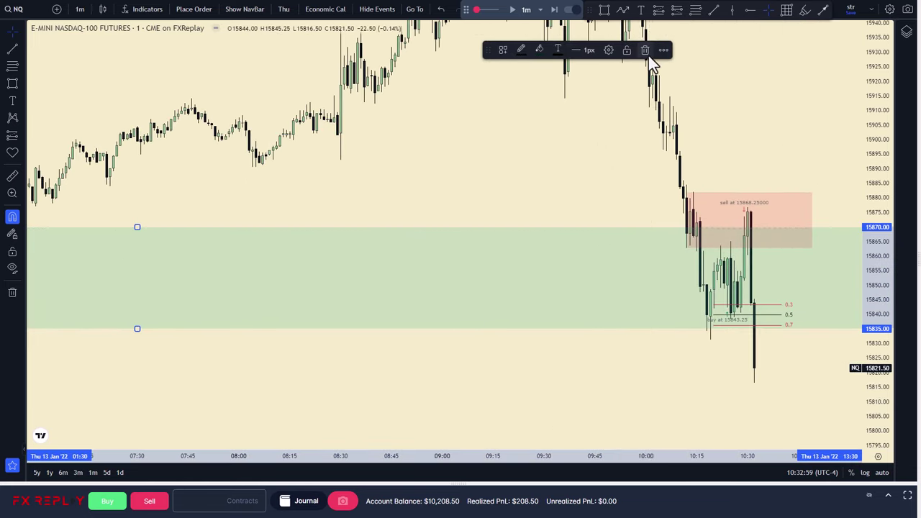
click(648, 49)
drag(705, 116, 617, 111)
click(723, 188)
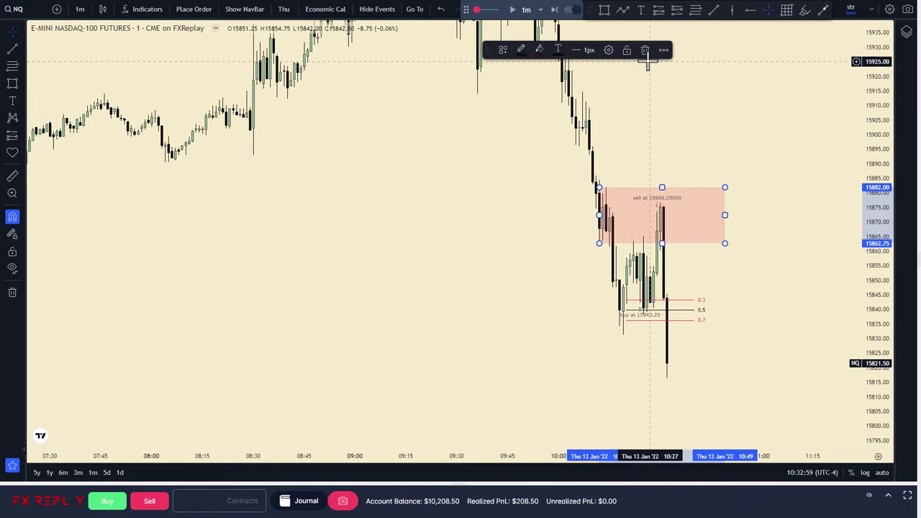
click(669, 113)
click(689, 299)
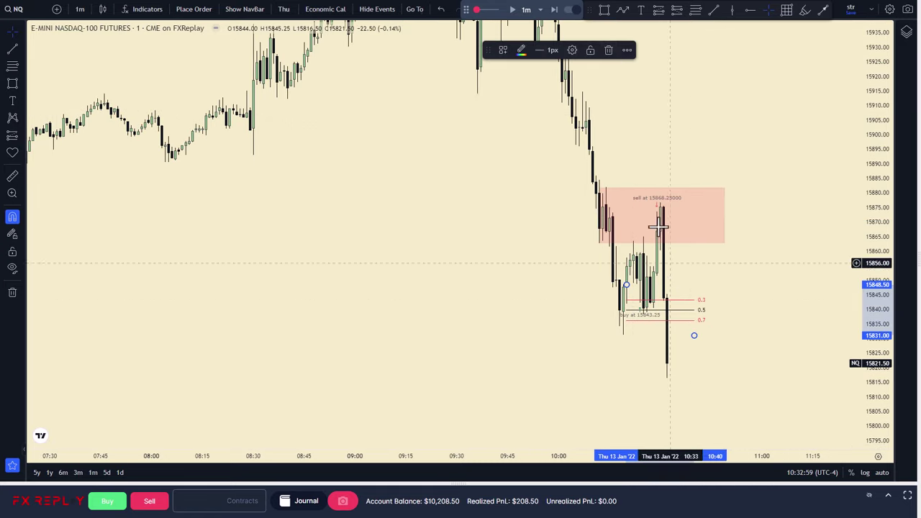
click(607, 50)
Step: Advance the 1-minute replay candle by candle to 10:37
drag(728, 165, 691, 144)
click(553, 13)
click(553, 13)
click(553, 13)
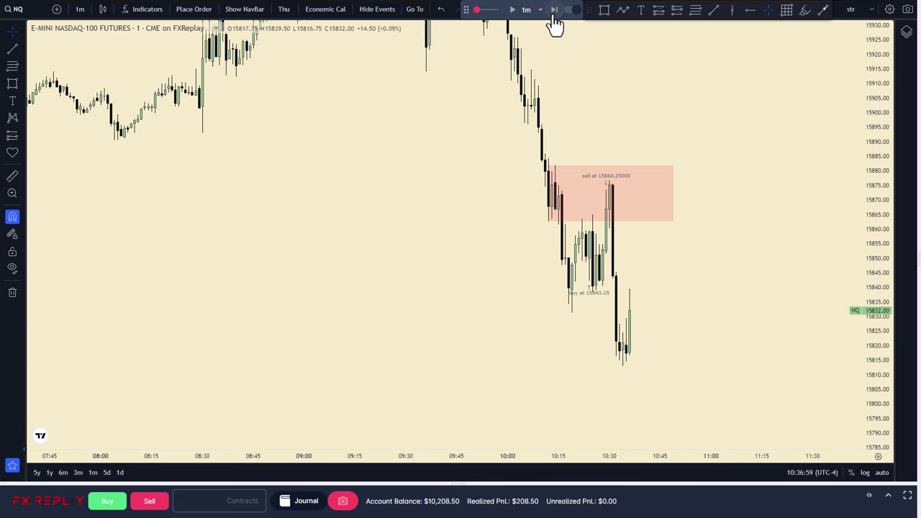
click(553, 13)
Step: Switch the chart to the 15-minute interval and bring the January 11 to 13 price structure into view
text(15)
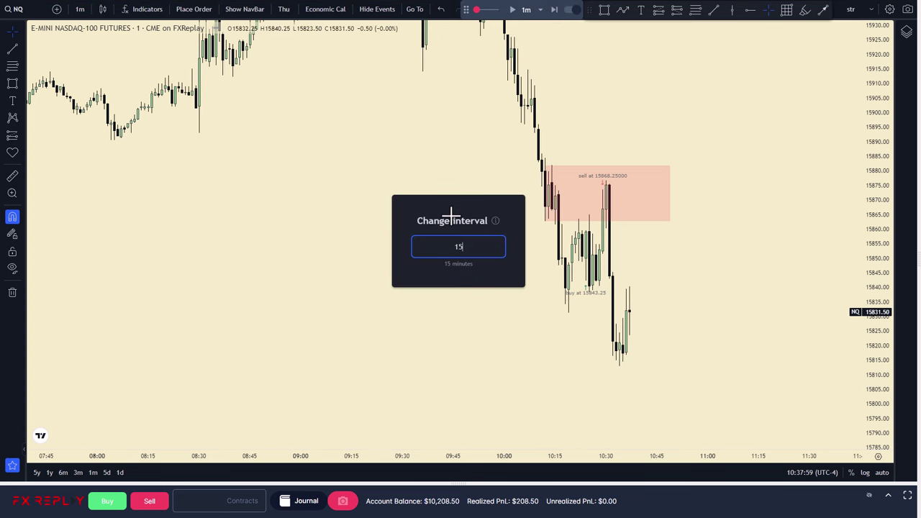
key(Return)
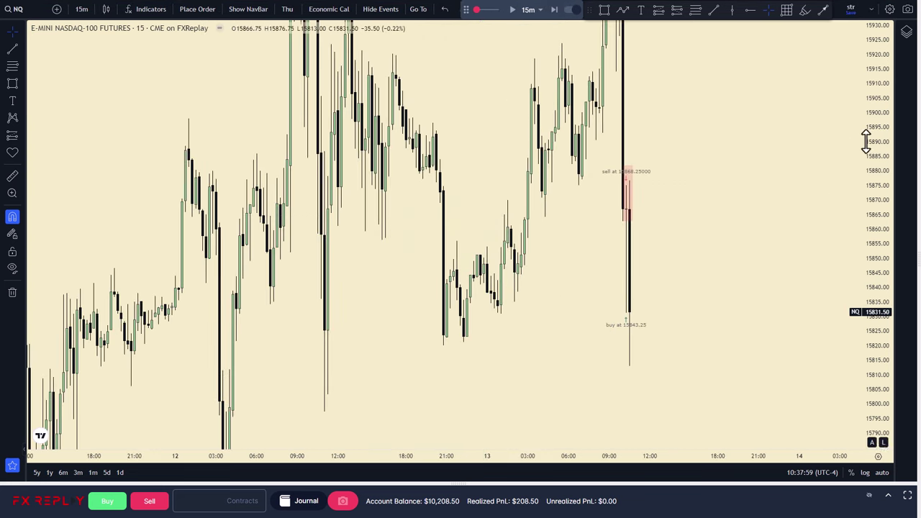
drag(866, 140, 691, 381)
drag(567, 451, 733, 420)
drag(745, 342, 651, 354)
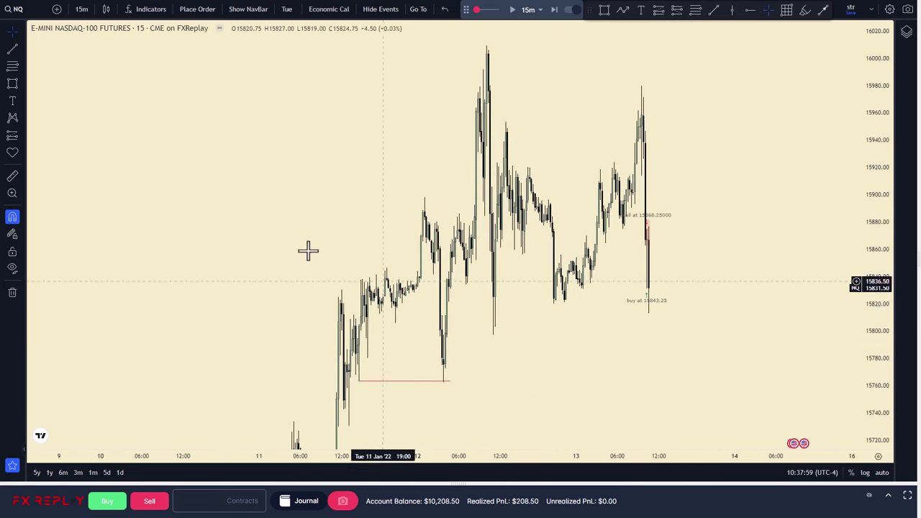
Step: Draw a horizontal trend line at about 15820, from the late January 12 low to just past the latest January 13 candle
click(12, 49)
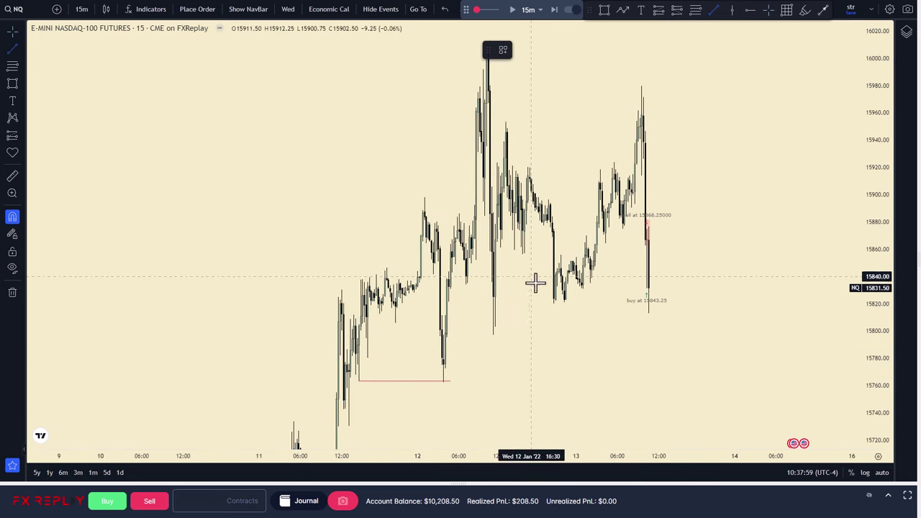
click(567, 304)
click(666, 300)
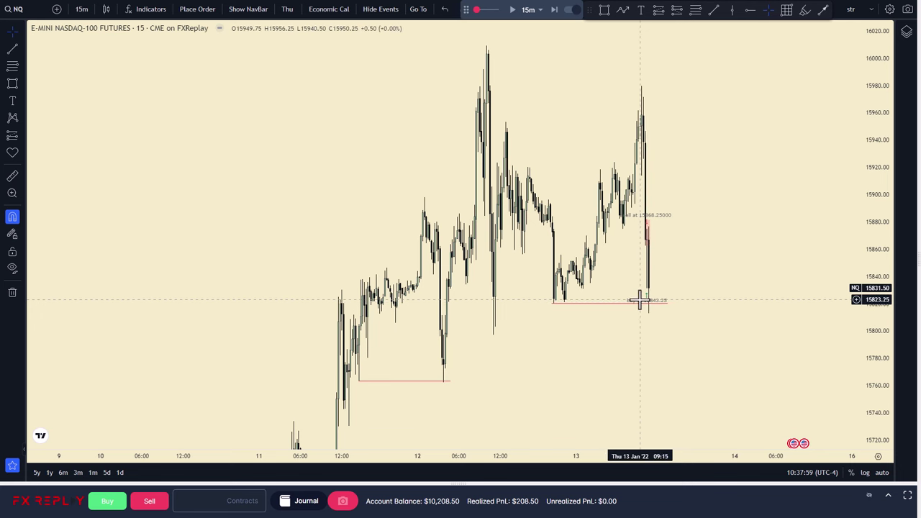
Step: Draw a horizontal trend line at 15797.25 from the January 12 11:00 low to just past the latest January 13 candle
click(12, 48)
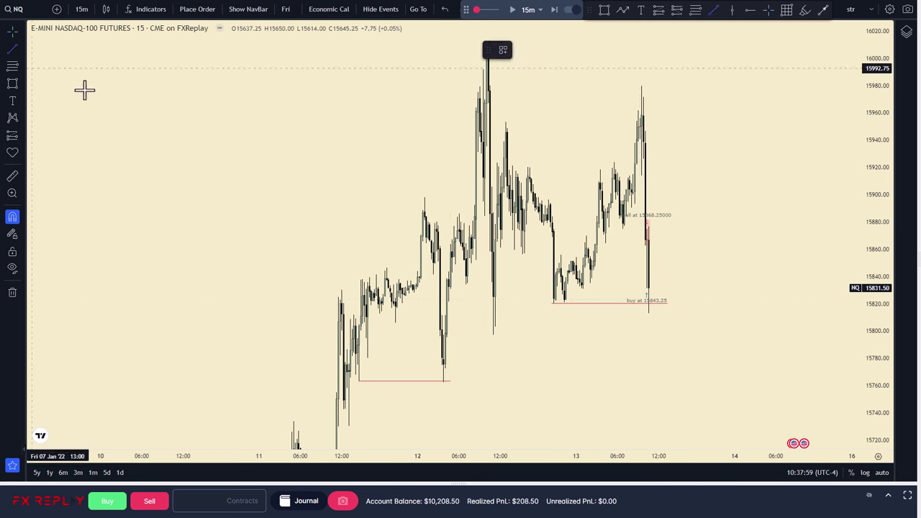
click(493, 335)
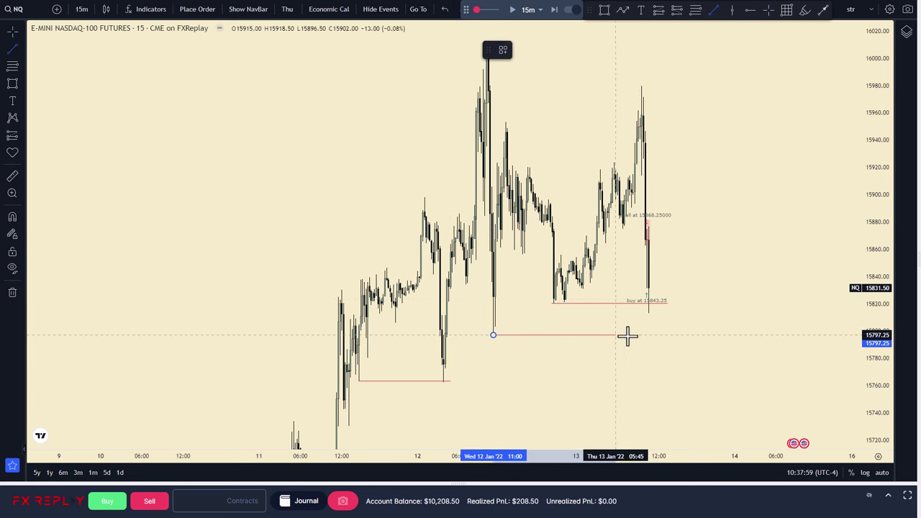
click(683, 334)
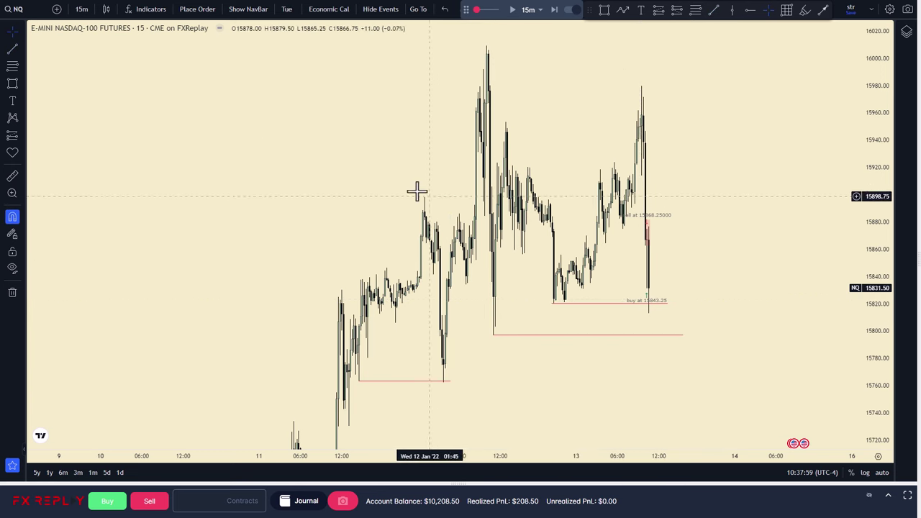
Step: Draw a retracement with the 0.3, 0.5 and 0.7 levels from the January 12 01:00 high at 15898.00 down to 15762.00
click(13, 67)
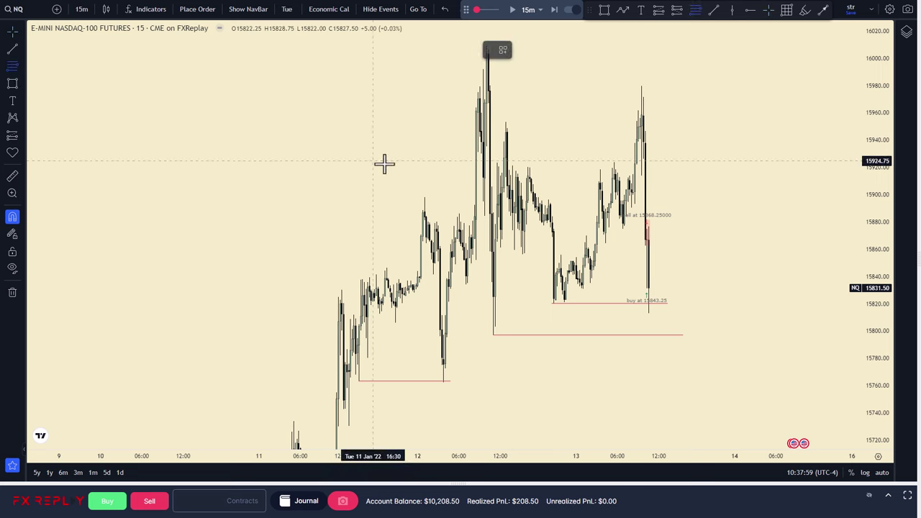
click(425, 197)
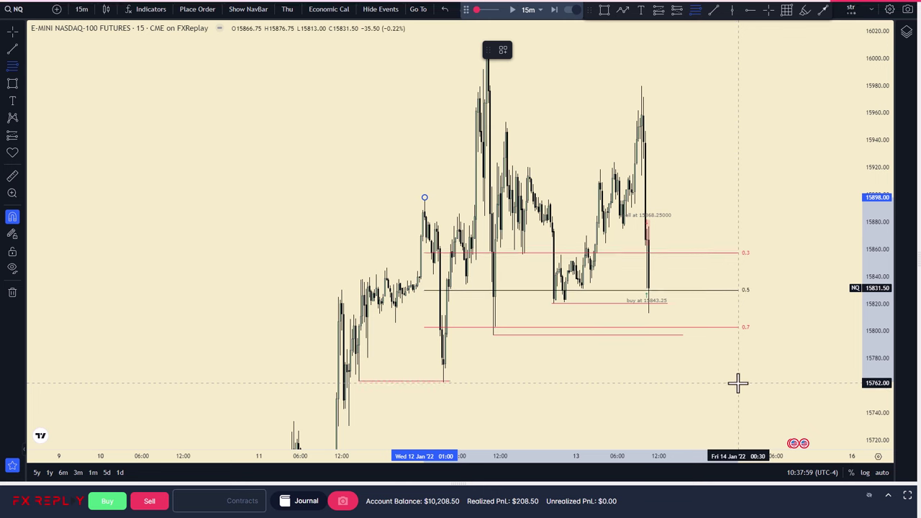
click(737, 383)
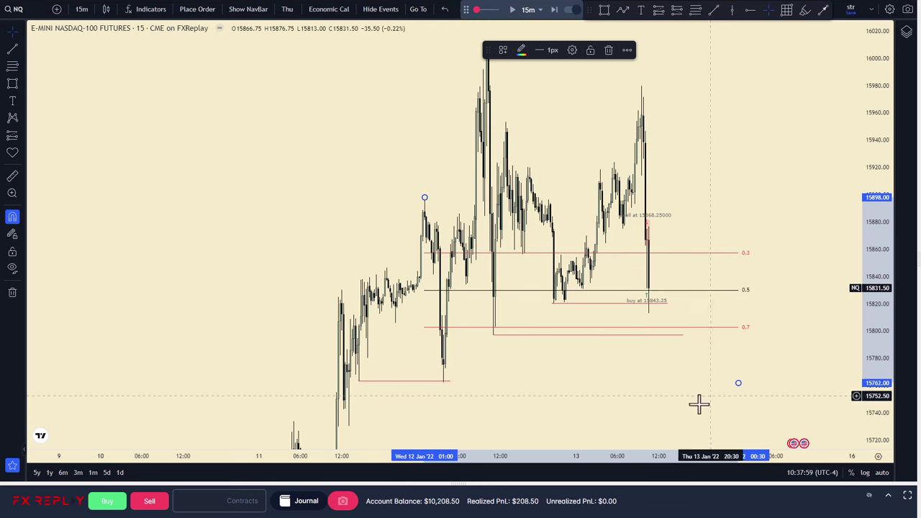
Step: Switch the chart to the 5-minute interval and bring the latest January 13 candles into close view
drag(643, 454, 536, 432)
drag(876, 329, 871, 238)
click(727, 174)
key(comma)
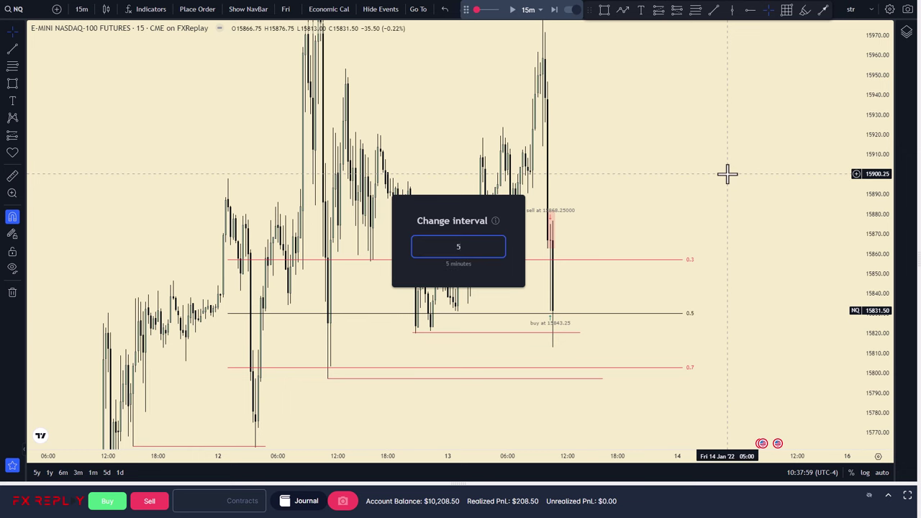
key(Return)
drag(718, 218, 837, 199)
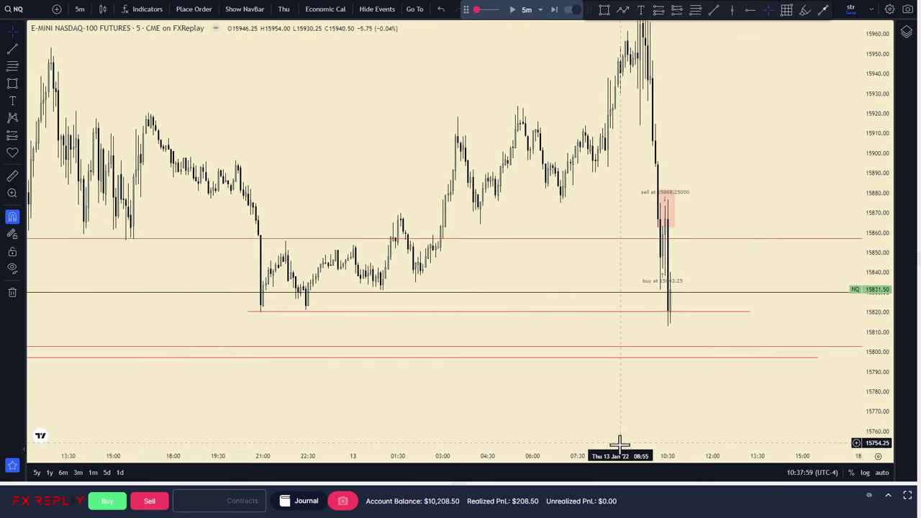
drag(633, 452, 682, 419)
drag(719, 451, 526, 435)
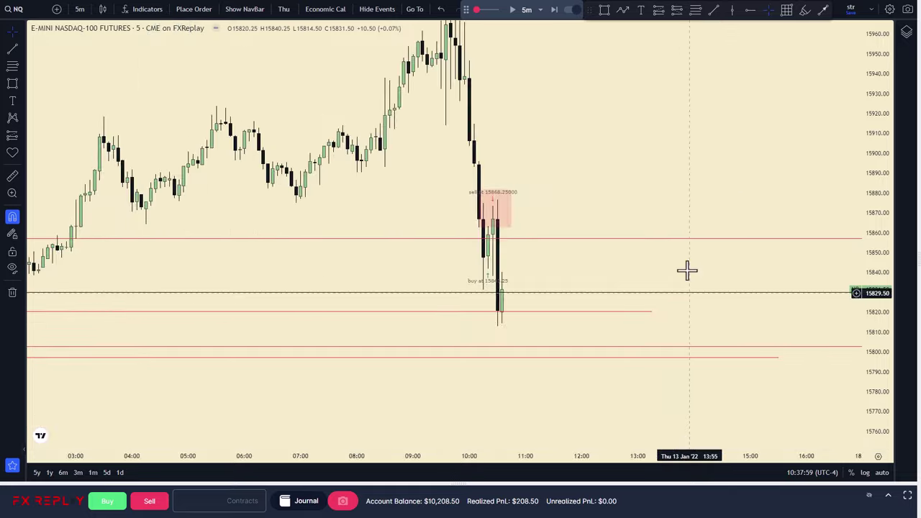
Step: Extend the red zone's later edge to about 11:20 on January 13
click(507, 208)
drag(513, 208, 544, 205)
click(580, 202)
Step: On the 1-minute interval, reshape the red zone to start at 10:19 and span from 15831.25 up to the 10:31 swing high
text(1)
key(Return)
drag(874, 238, 869, 172)
drag(788, 173, 781, 160)
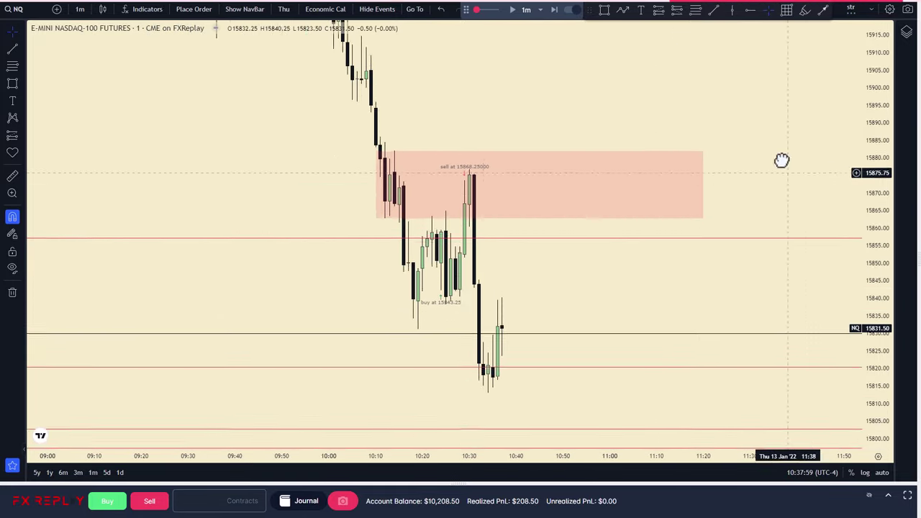
click(355, 163)
mouse_move(355, 164)
mouse_down()
mouse_move(389, 276)
mouse_move(399, 276)
mouse_up()
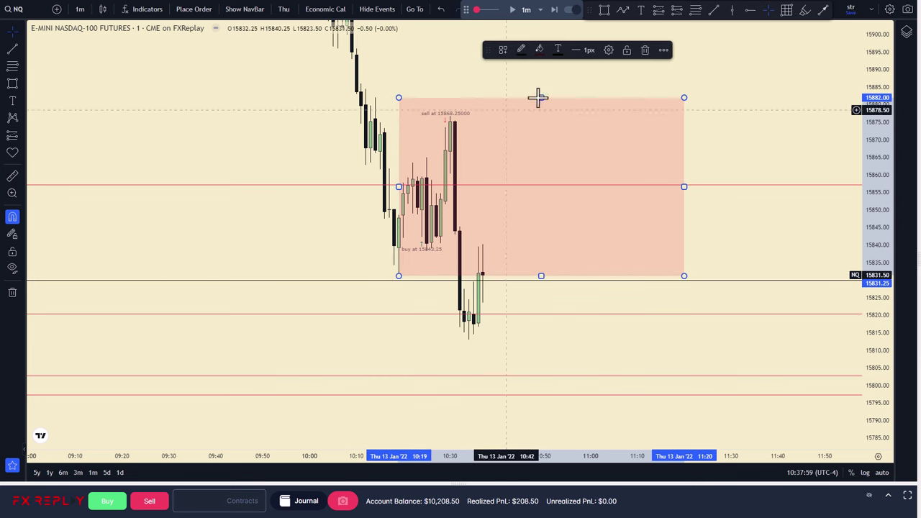
drag(539, 96, 452, 109)
click(577, 89)
Step: Advance the 1-minute replay candle by candle to 10:42
click(554, 12)
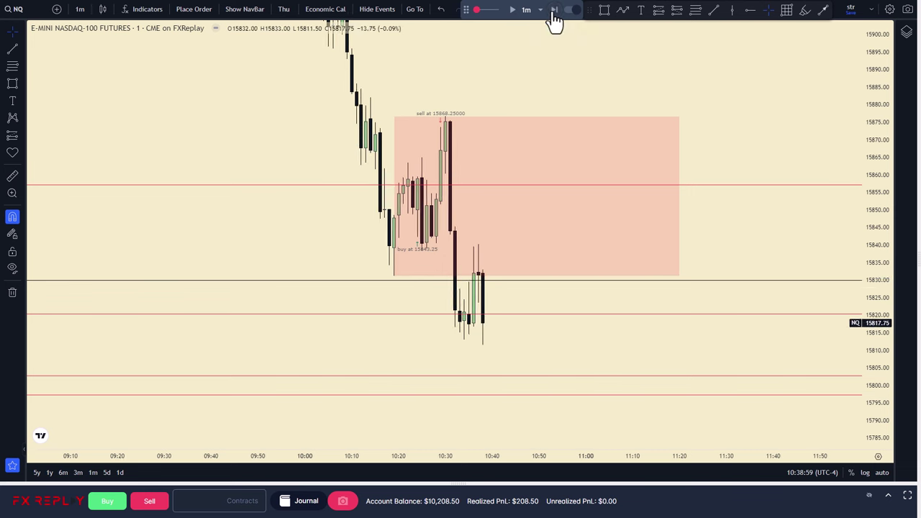
click(554, 12)
click(554, 12)
click(554, 11)
click(554, 12)
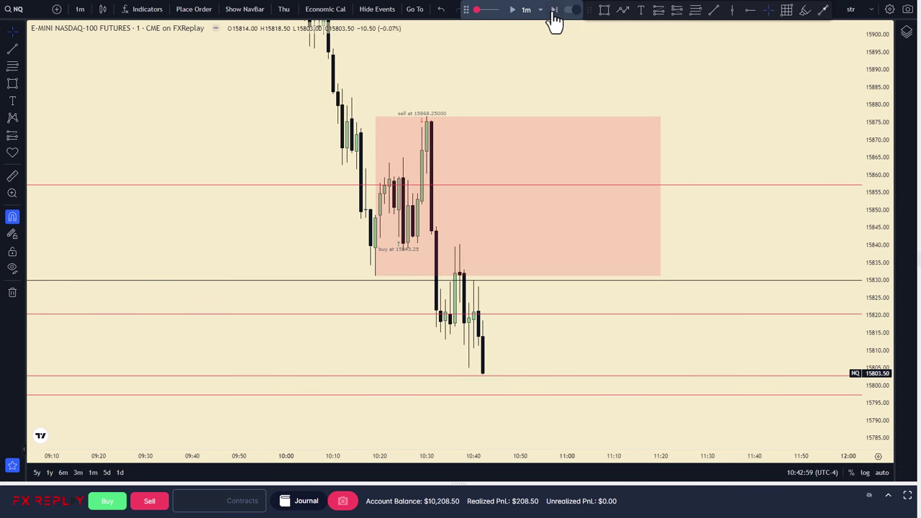
Step: Draw a horizontal trend line at 15840.25 from the 10:37 swing high to 11:05
click(14, 49)
click(459, 245)
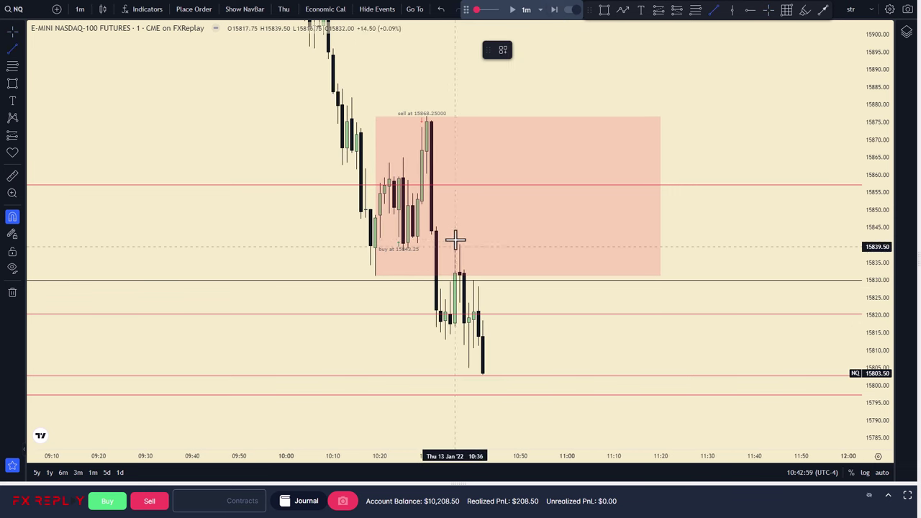
click(589, 244)
Step: Advance the 1-minute replay to 10:52 and follow the falling candles down to the latest price
click(555, 13)
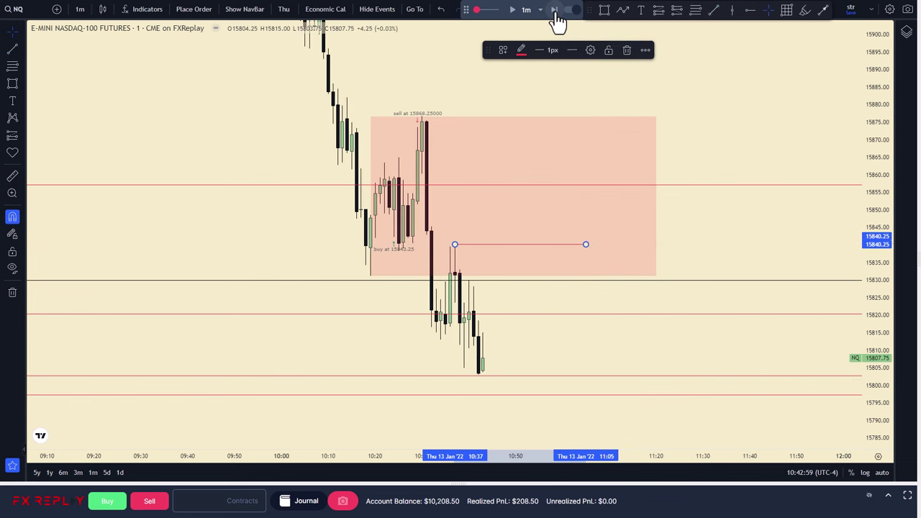
click(556, 13)
click(555, 12)
click(556, 13)
click(555, 13)
click(555, 13)
drag(548, 343, 597, 114)
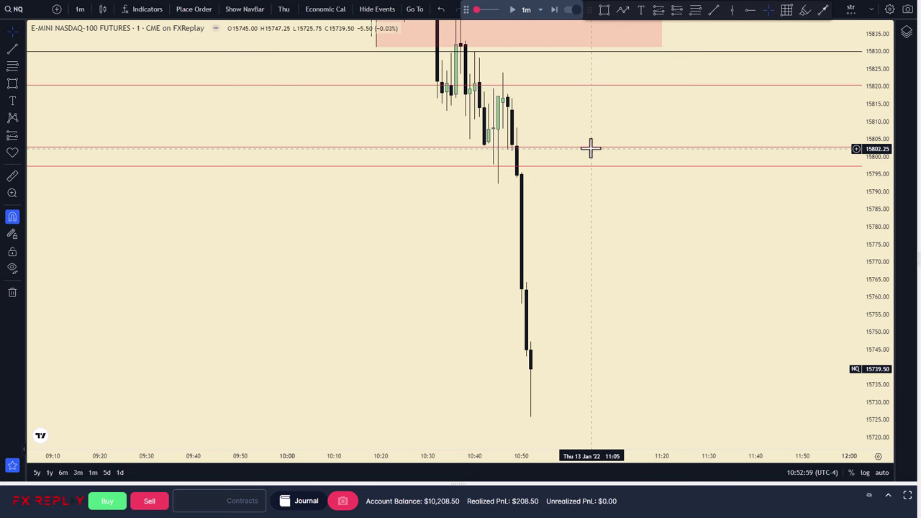
Step: Delete the retracement drawing and the two horizontal trend lines at about 15797 and 15820
click(591, 148)
click(609, 52)
click(555, 166)
click(625, 51)
click(568, 84)
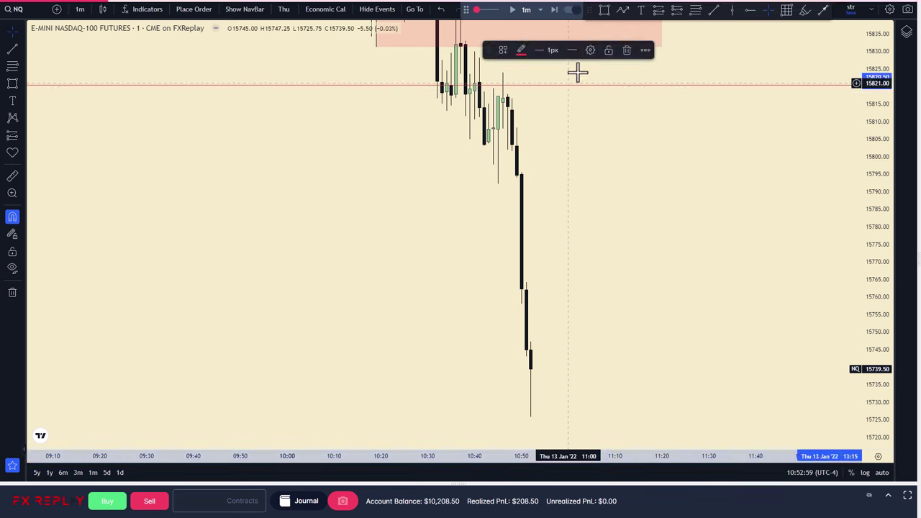
click(625, 50)
Step: Switch the chart to the 1-hour interval and bring the January 4 to 13 price structure into view
text(1h)
key(Return)
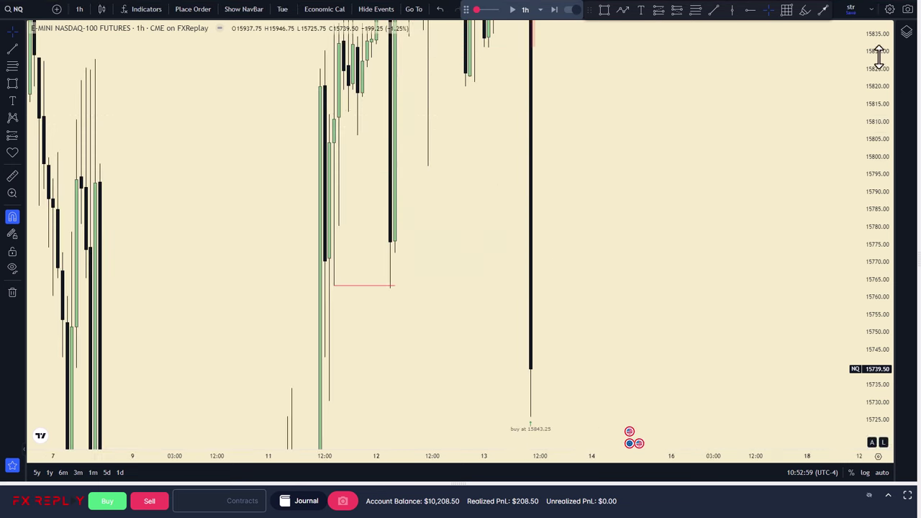
drag(878, 57, 877, 441)
drag(534, 446, 562, 433)
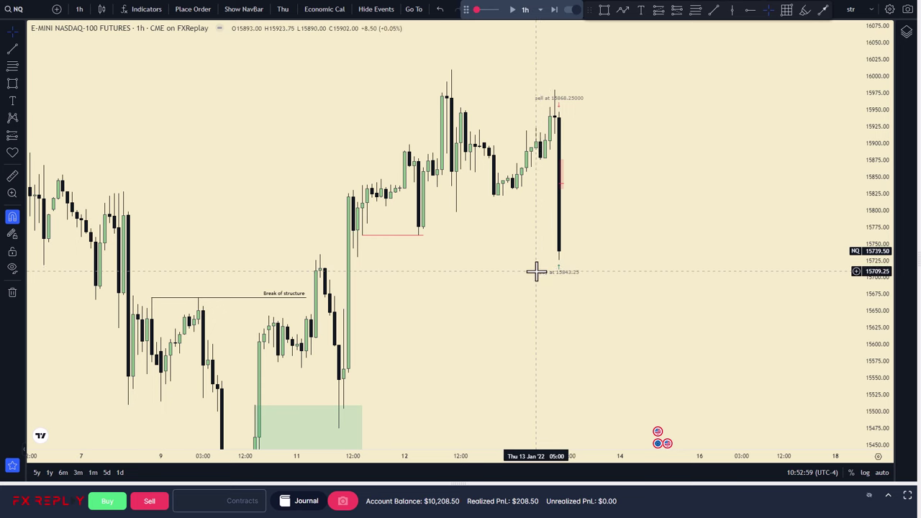
drag(199, 138, 204, 144)
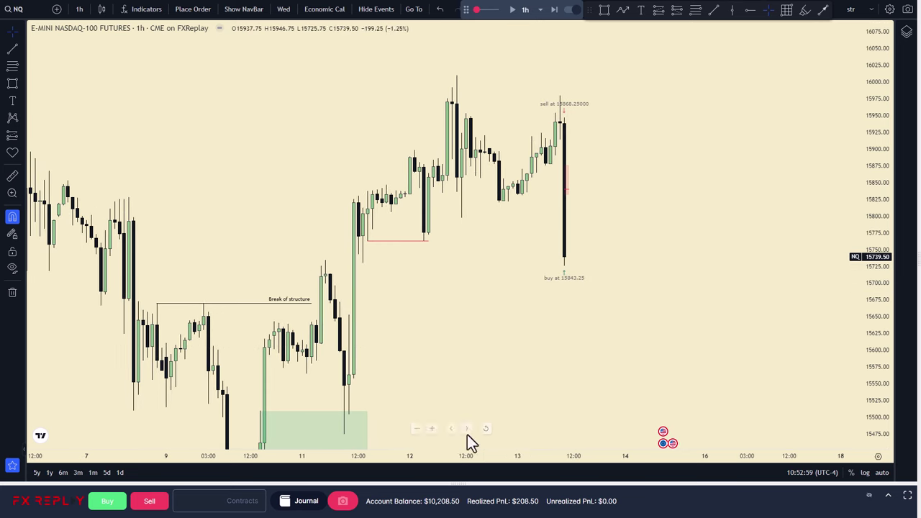
drag(504, 453, 591, 453)
drag(871, 195, 871, 259)
drag(756, 272, 695, 291)
drag(539, 442, 679, 386)
drag(602, 452, 639, 452)
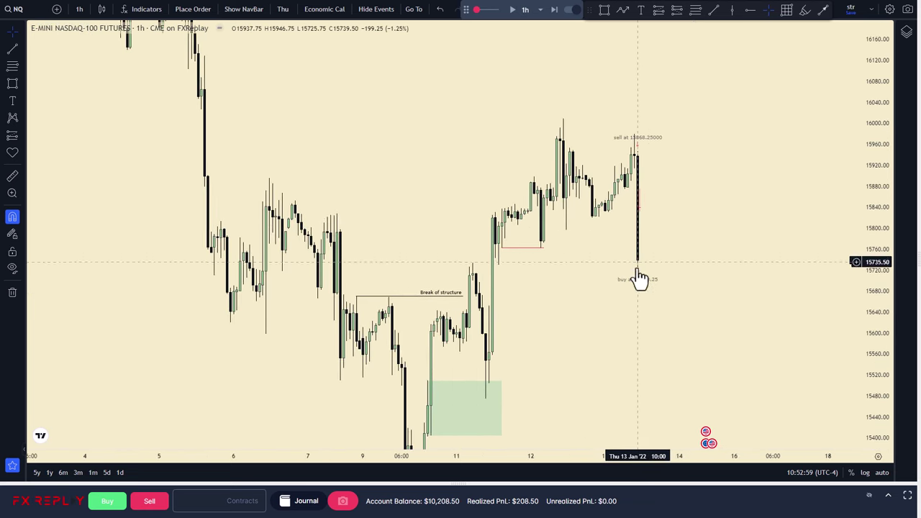
drag(590, 311, 551, 284)
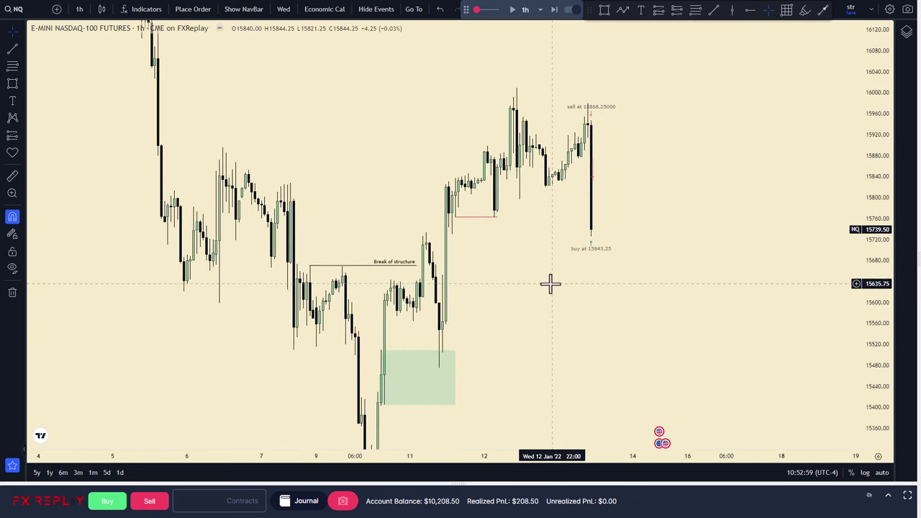
Step: Draw a retracement from the January 11 05:00 high at 15734.00 down to the following swing low at about 15477
click(12, 70)
click(427, 231)
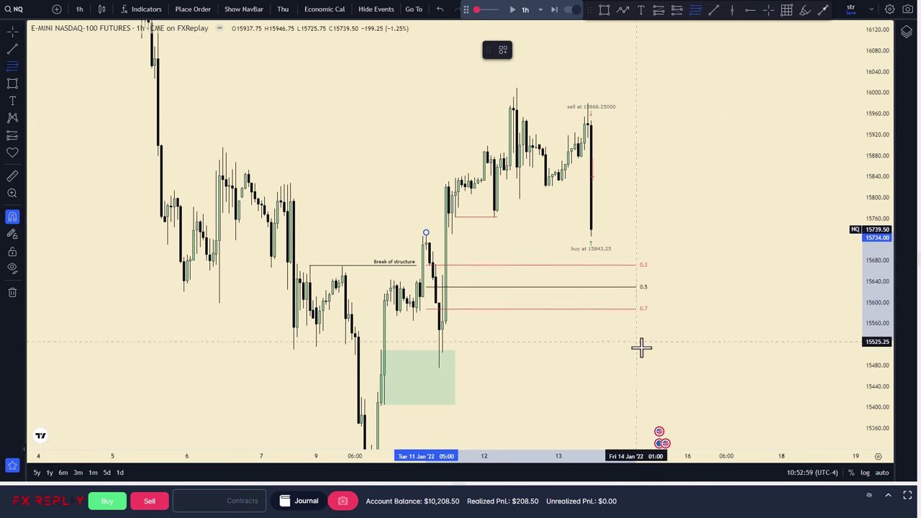
click(680, 366)
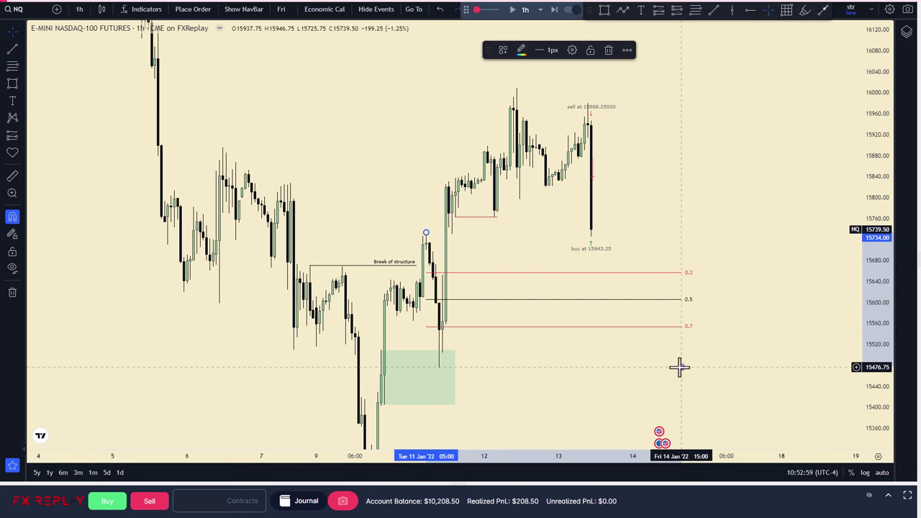
Step: Delete the red line at about 15762 and trace a path through the rising lows from late January 11 to early January 13
click(491, 215)
click(627, 49)
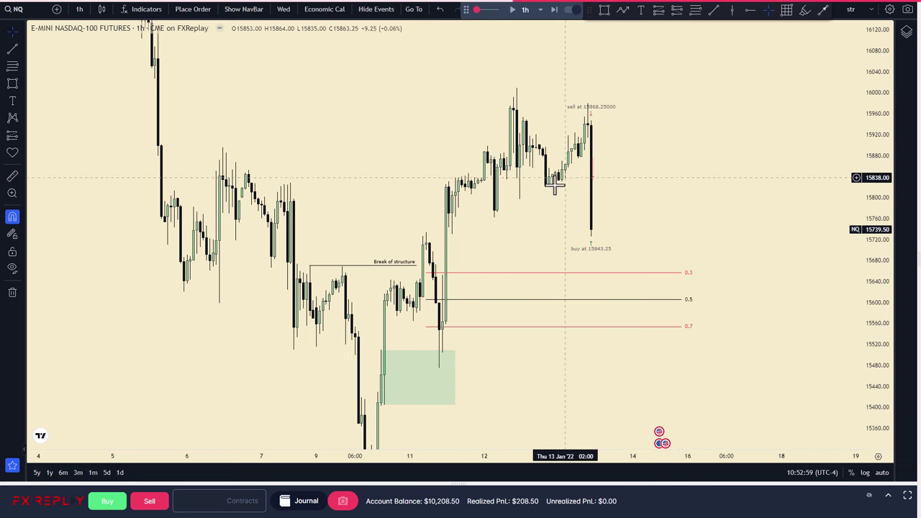
click(623, 9)
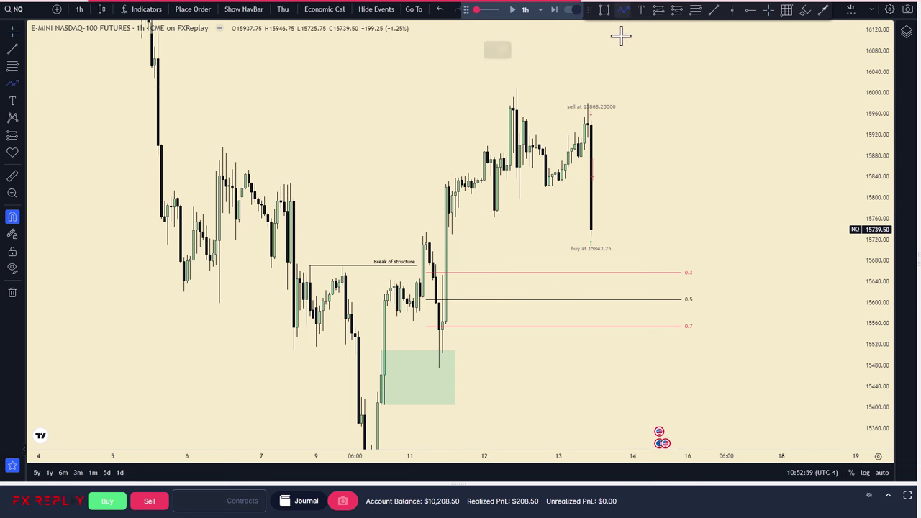
click(451, 233)
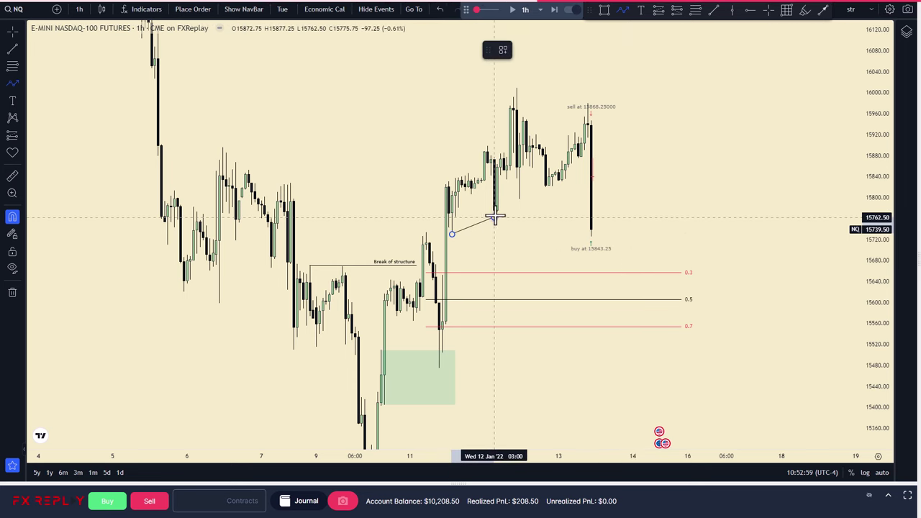
click(495, 217)
click(519, 198)
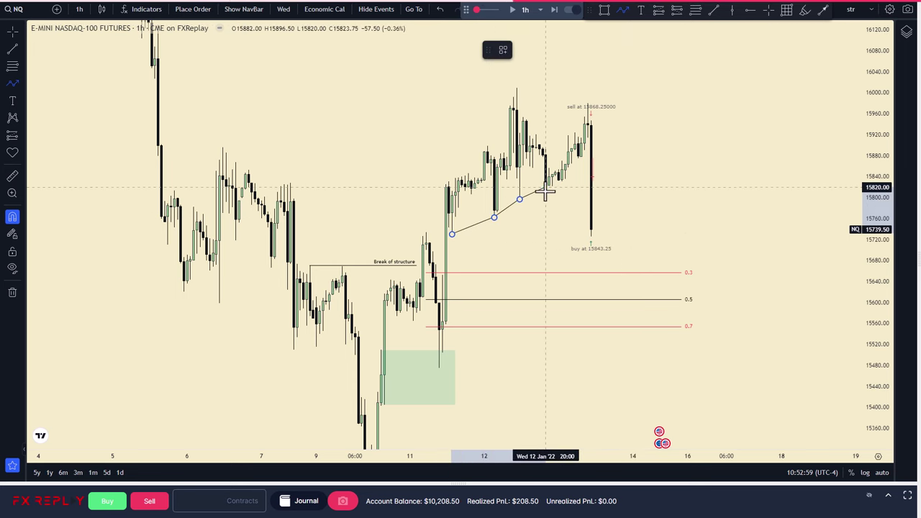
click(546, 191)
double_click(565, 185)
click(573, 189)
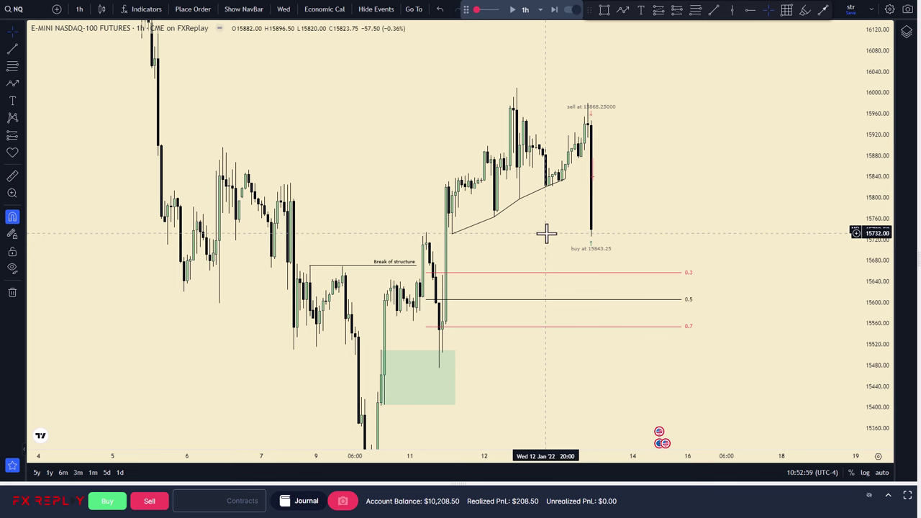
Step: Sketch a brush stroke dipping from the latest candle to just below the 0.3 level and rising to about 15970, and delete it
click(804, 11)
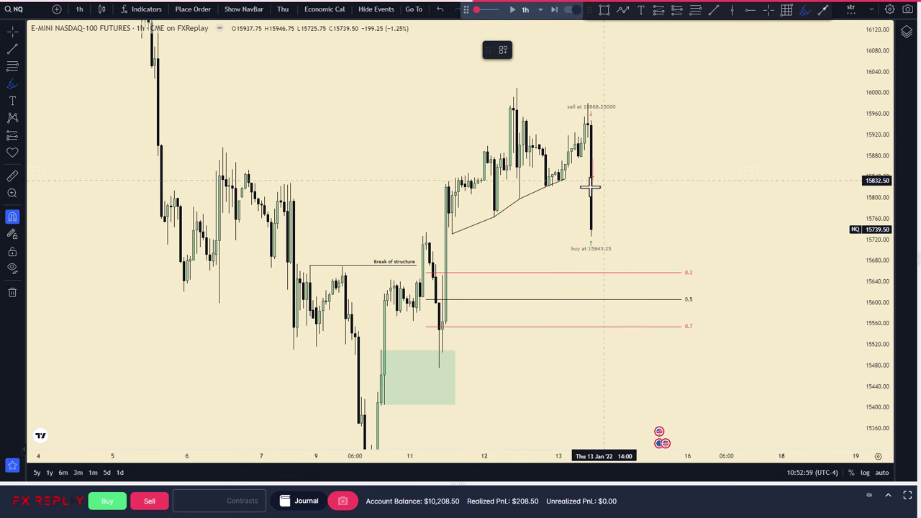
mouse_move(597, 222)
mouse_down()
mouse_move(639, 275)
mouse_move(728, 113)
mouse_up()
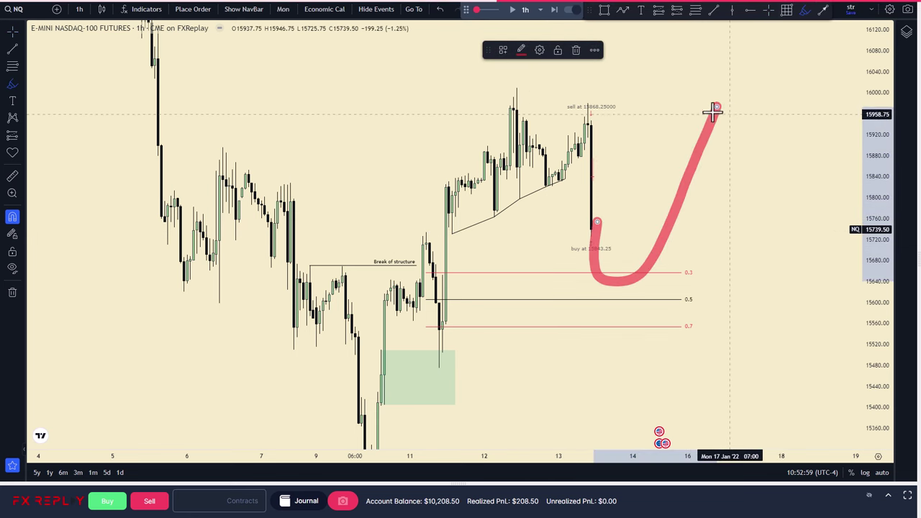
click(576, 51)
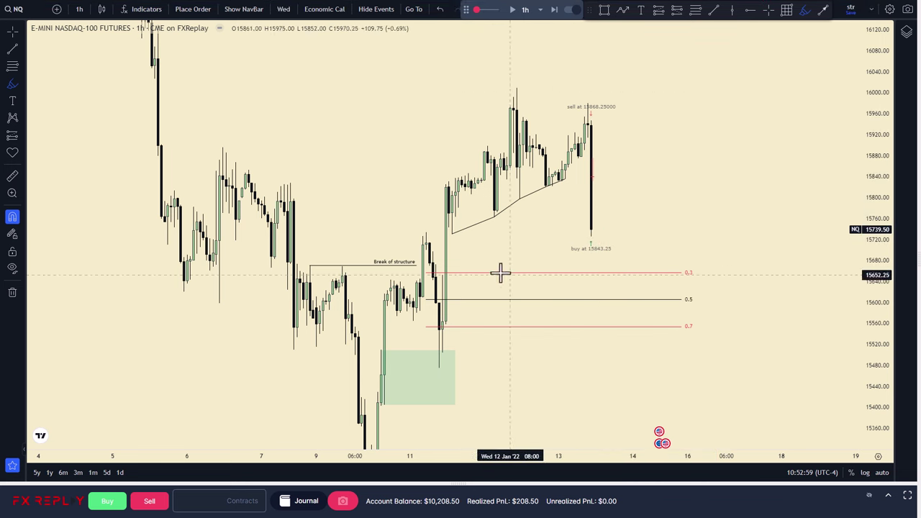
Step: Draw a horizontal trend line at about 15730 from the path's first low to the latest candle, and switch to the 15-minute interval
click(14, 51)
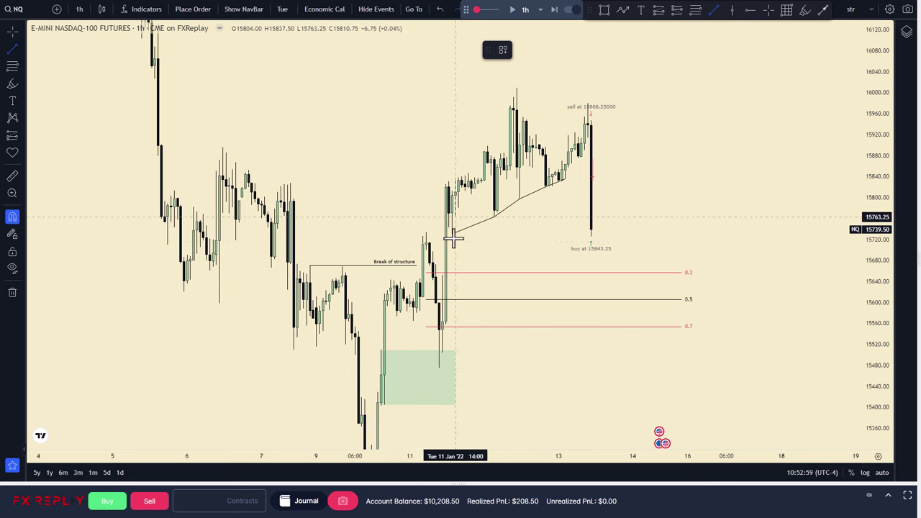
drag(452, 235, 597, 234)
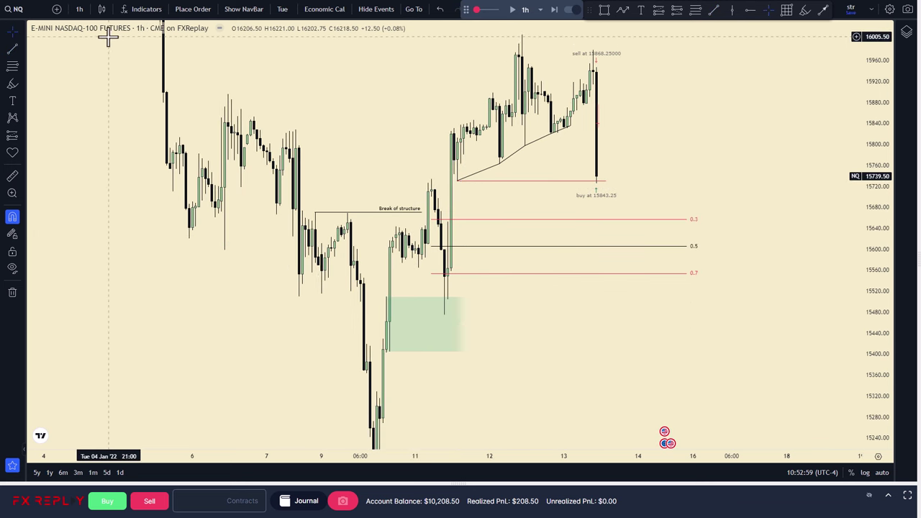
text(15)
key(Return)
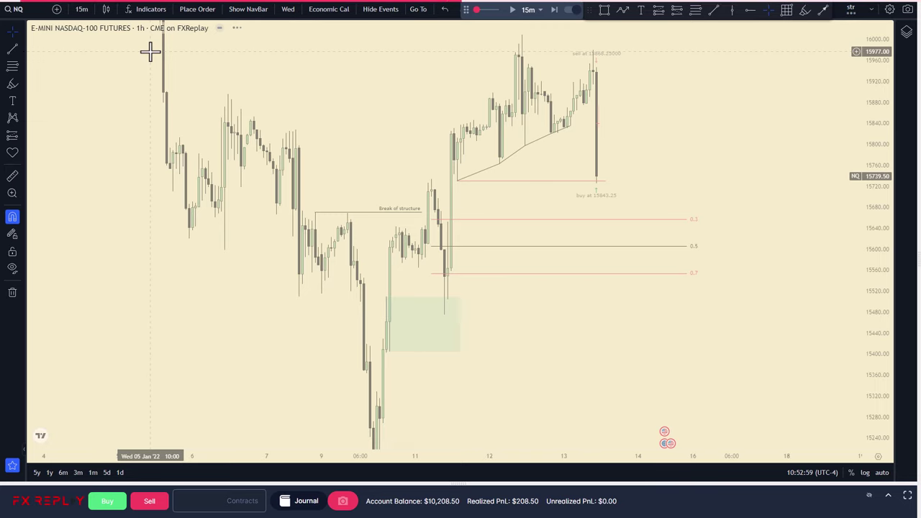
Step: Draw a rectangle zone between 15693 and 15711, from January 11 10:45 to January 13 13:15
drag(871, 324, 864, 95)
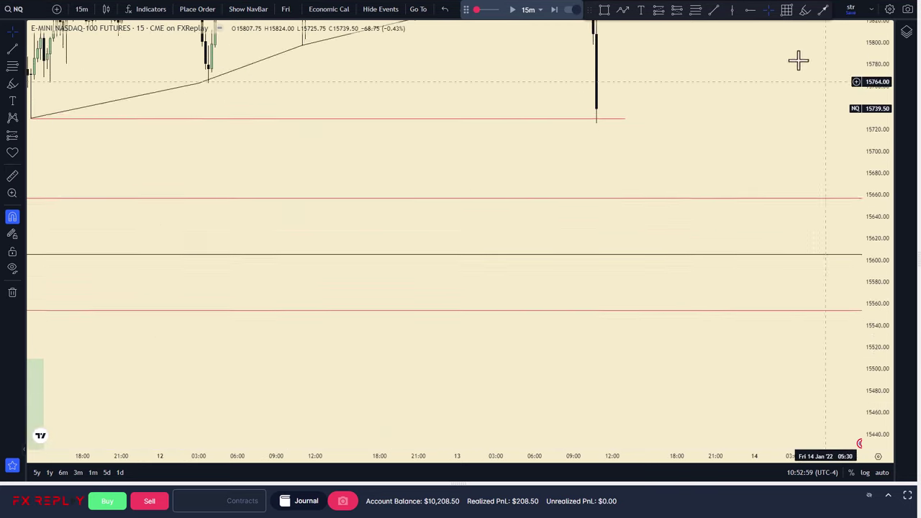
drag(702, 93, 663, 244)
drag(548, 454, 641, 424)
drag(677, 288, 658, 253)
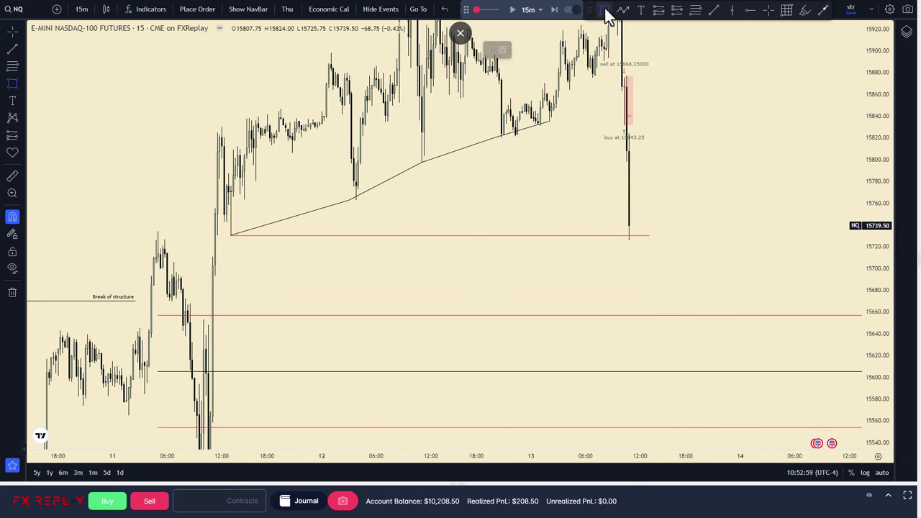
click(214, 276)
drag(215, 266, 651, 254)
Step: Change the new rectangle's fill color to blue
click(540, 49)
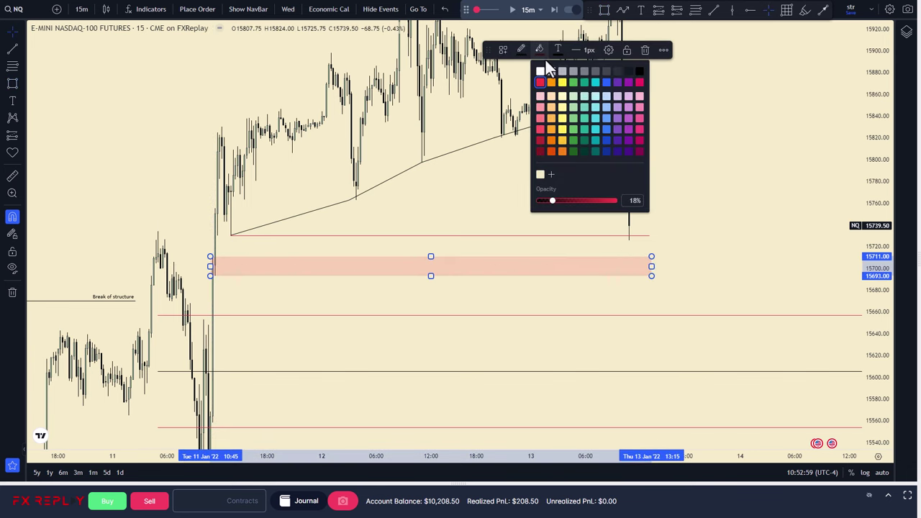
click(607, 83)
click(668, 138)
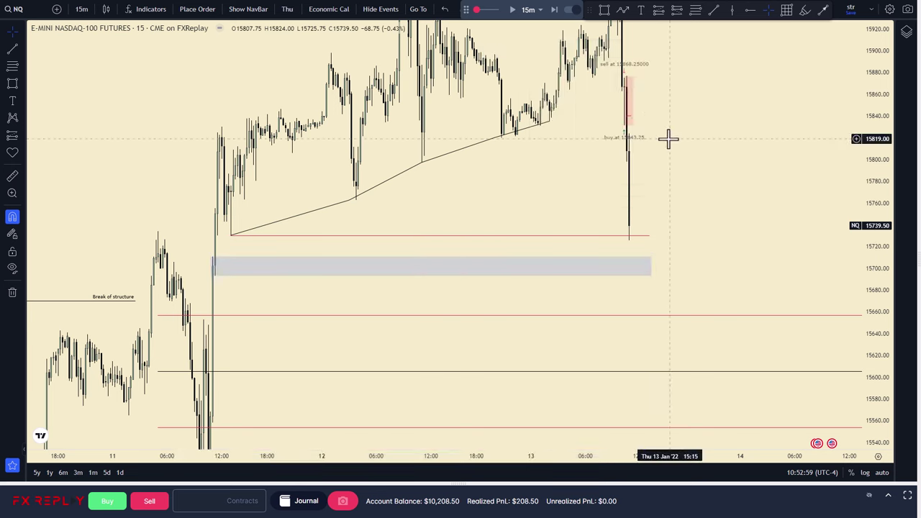
Step: Switch to the 1-minute interval and review the price action back through January 12 and 11
key(1)
key(Return)
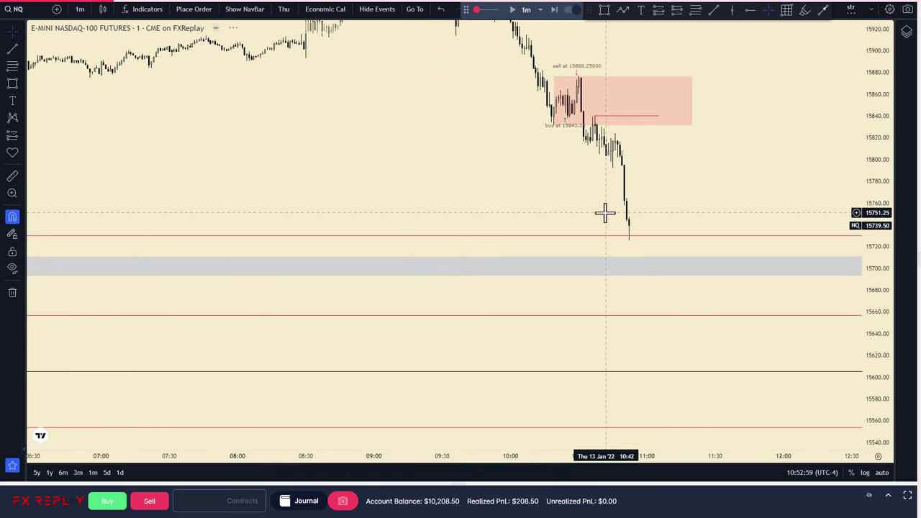
drag(890, 253, 889, 216)
drag(461, 185, 755, 153)
drag(205, 156, 561, 172)
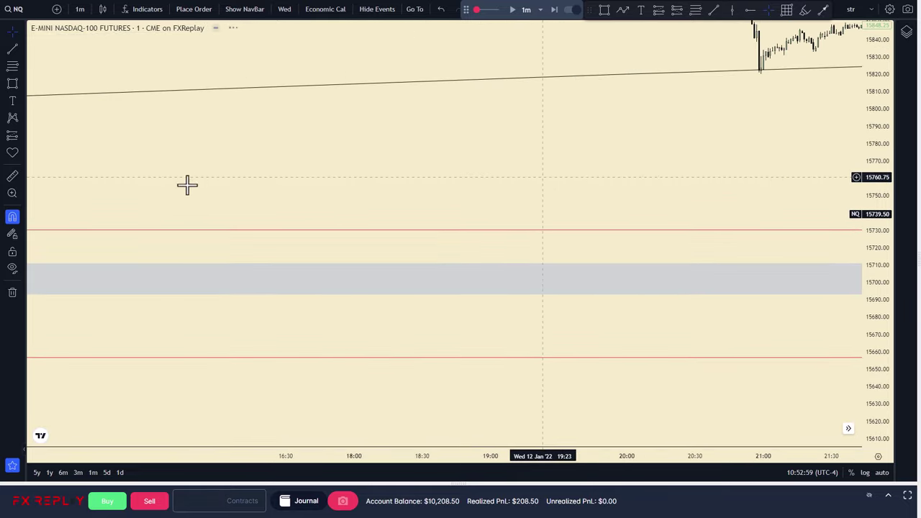
drag(187, 185, 612, 179)
drag(173, 200, 633, 201)
drag(173, 205, 852, 219)
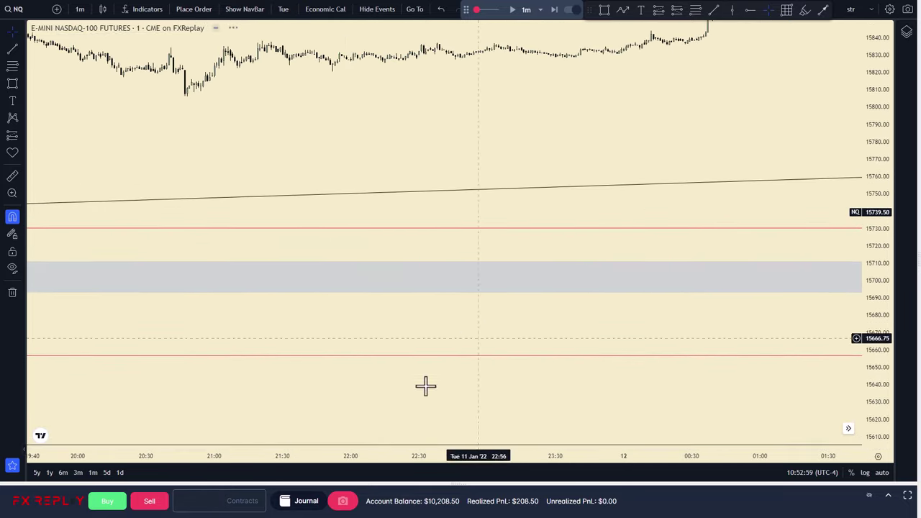
drag(392, 456, 764, 456)
drag(571, 331, 774, 333)
drag(662, 456, 108, 456)
drag(265, 309, 348, 294)
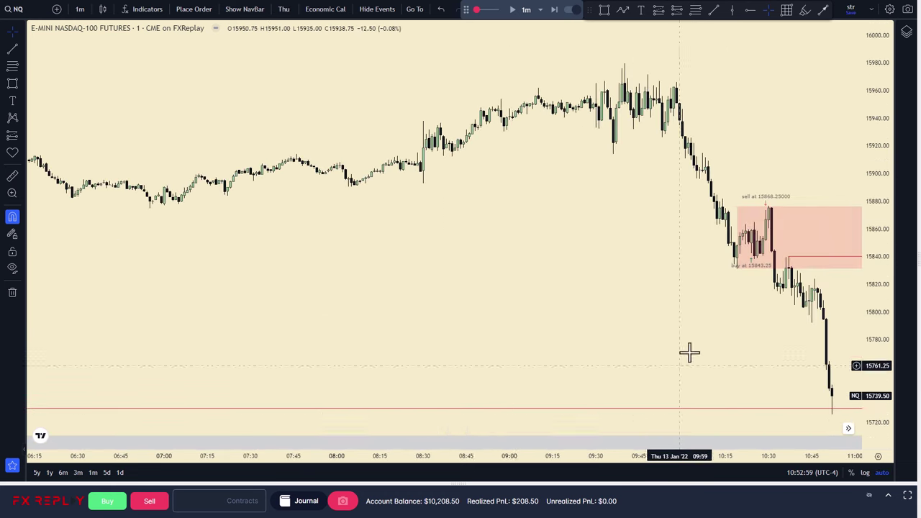
Step: Advance the replay three 1-minute candles to 10:55:59
scroll(688, 352, up, 5)
click(554, 10)
click(554, 11)
click(554, 11)
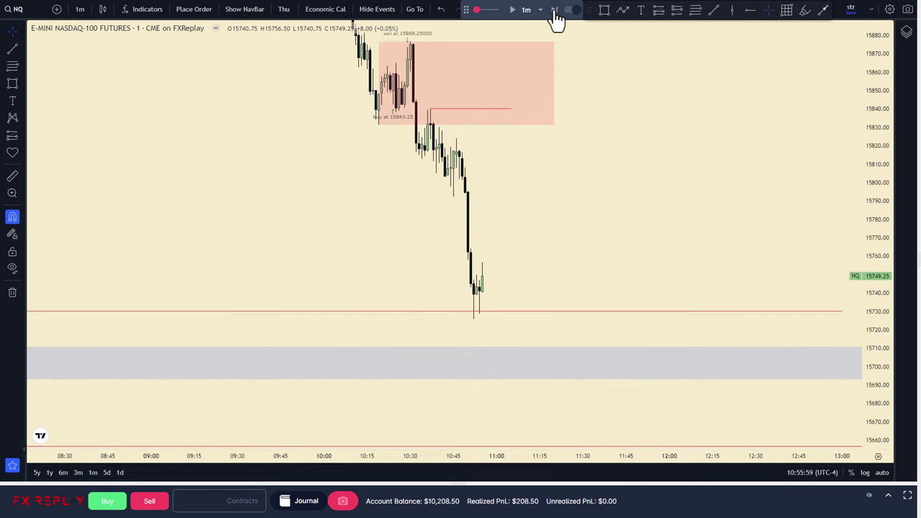
Step: Draw a retracement from 15747.25 down to the swing low at 15725.75
click(12, 66)
click(473, 279)
click(508, 318)
Step: Place a long position at 15741 and submit its buy limit order with 1% risk, take profit 15766 and stop loss 15725.75
click(12, 135)
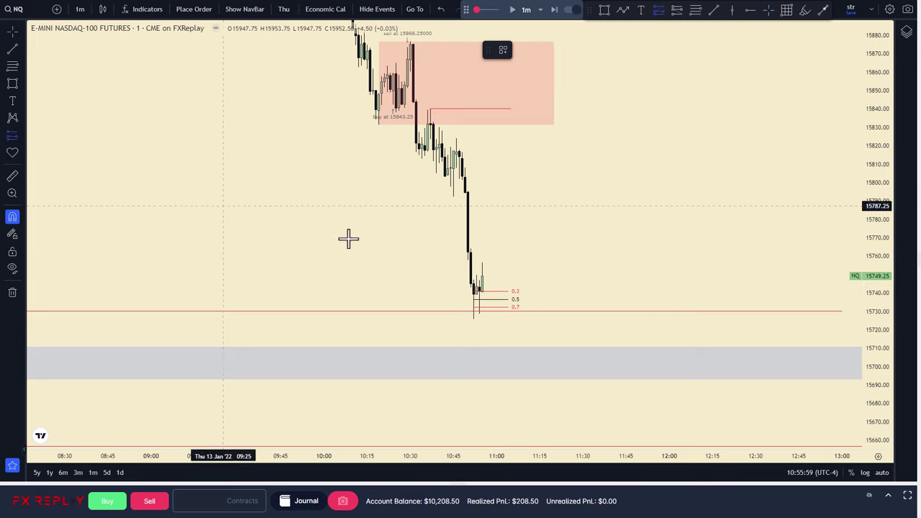
click(488, 291)
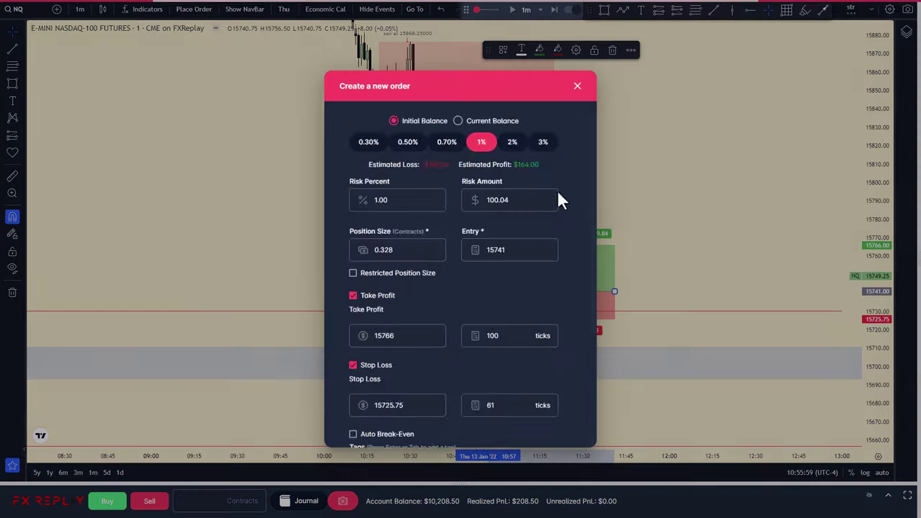
scroll(558, 191, down, 3)
click(529, 425)
Step: Advance the replay minute by minute to 11:02:59
click(554, 10)
click(554, 11)
click(554, 10)
click(553, 10)
click(554, 10)
click(554, 10)
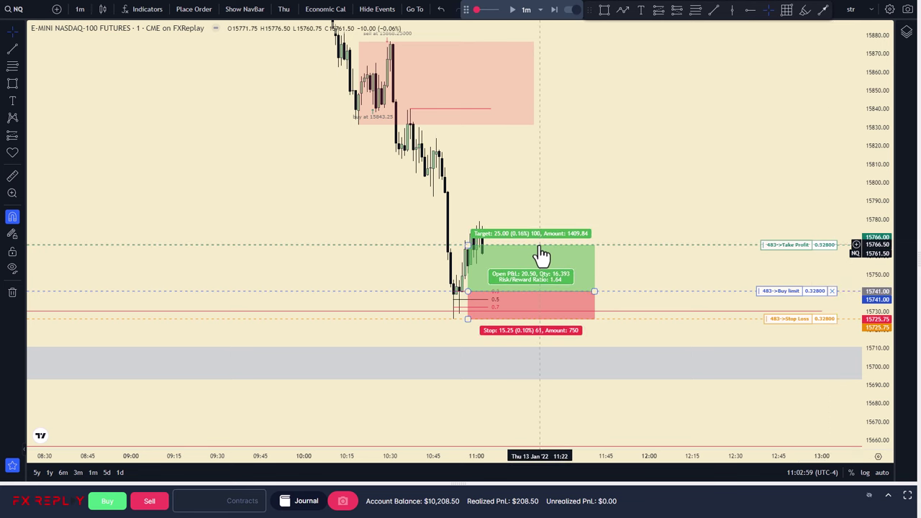
Step: Cancel the pending buy limit order and delete its long position and retracement drawings
click(831, 290)
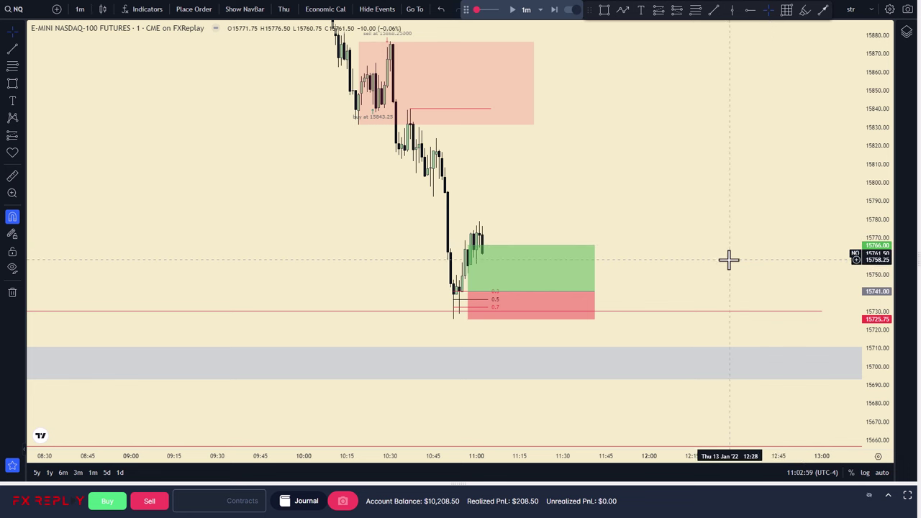
drag(594, 291, 505, 291)
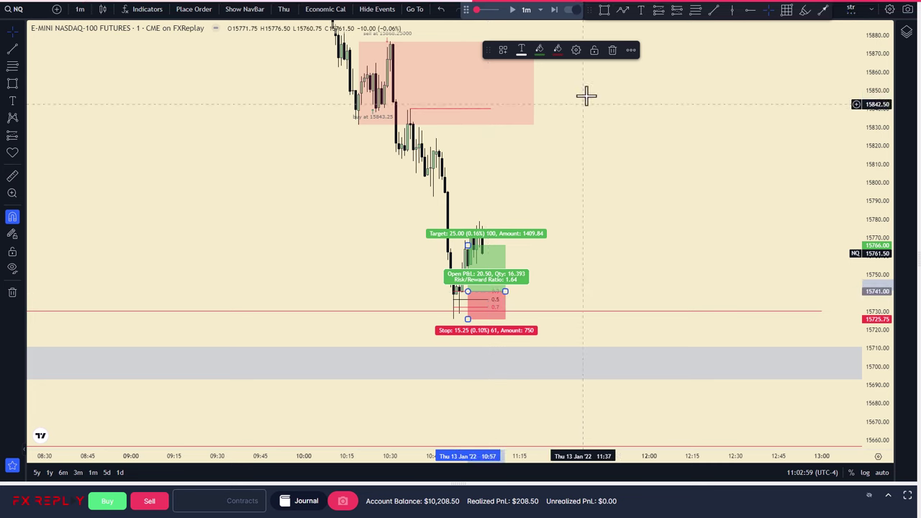
click(611, 50)
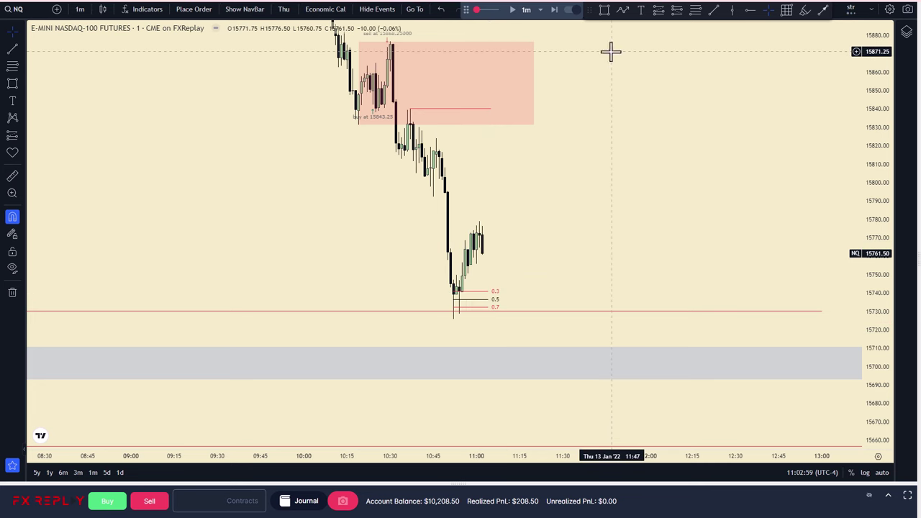
click(496, 291)
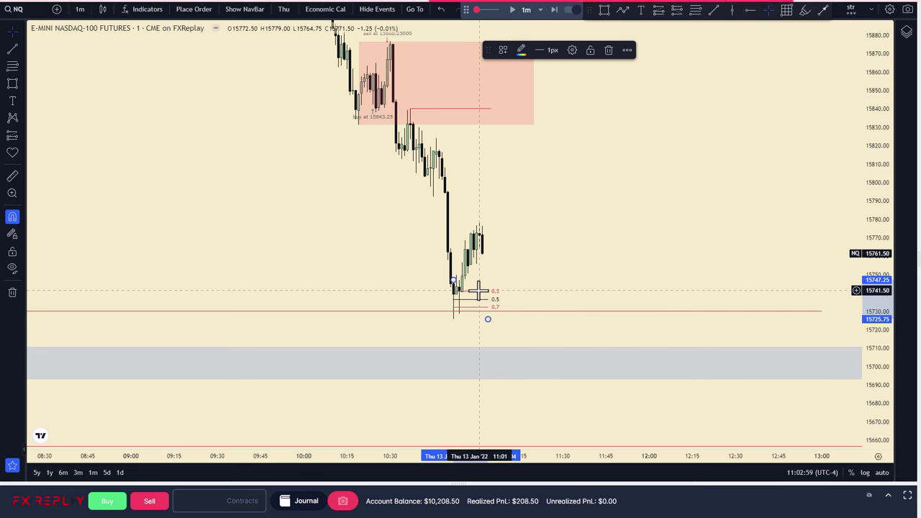
click(608, 50)
Step: Advance the replay four 1-minute candles to 11:06:59
click(553, 12)
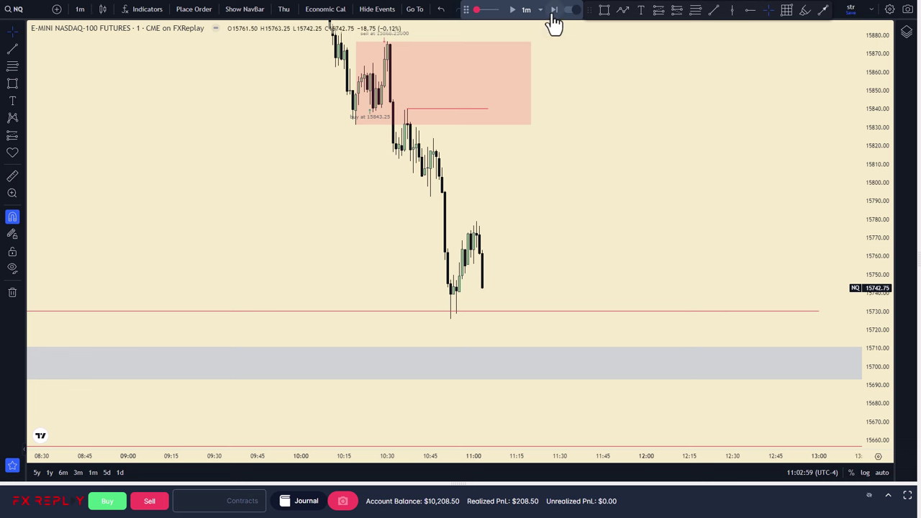
click(553, 12)
click(553, 12)
click(553, 11)
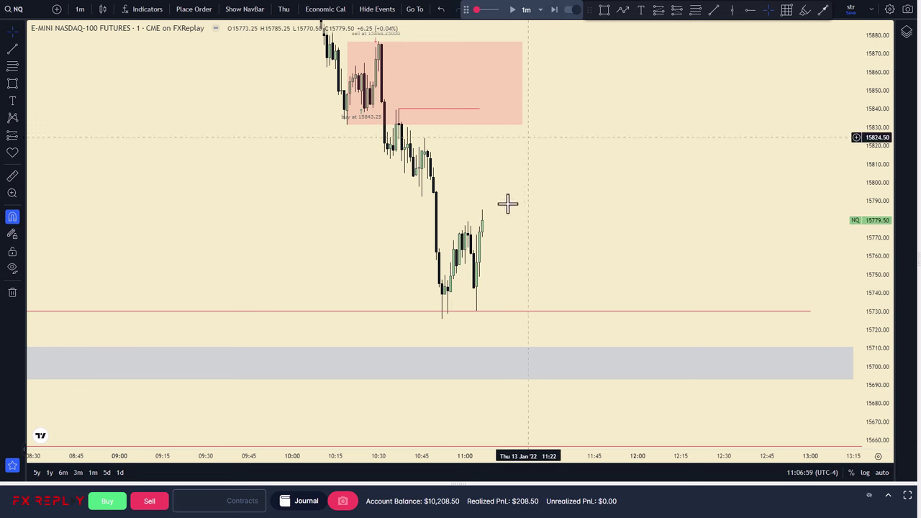
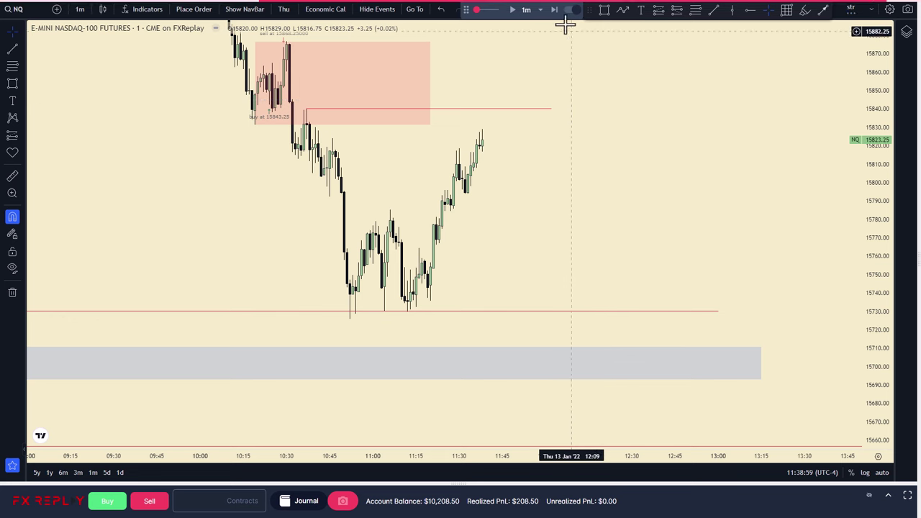
Step: Advance the replay candle by candle from 11:38:59 to 11:49:59
click(555, 17)
click(555, 17)
click(555, 17)
click(555, 17)
click(555, 17)
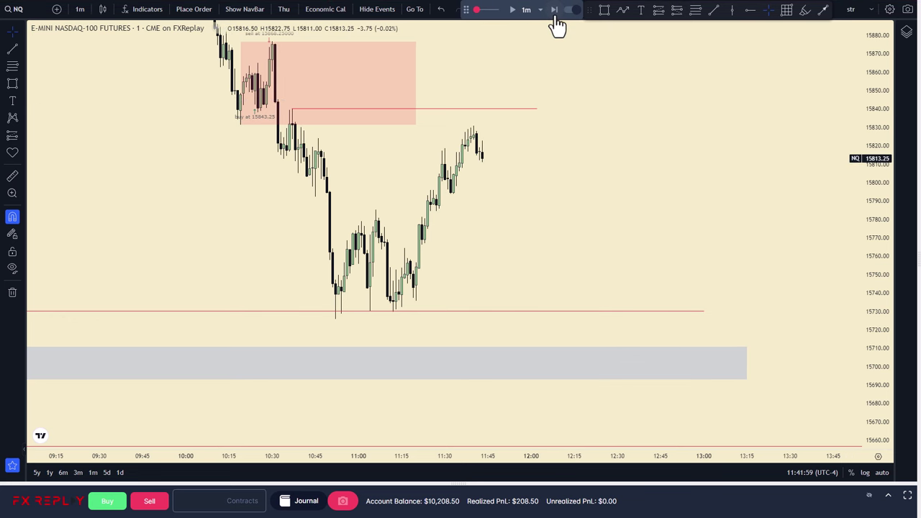
click(555, 17)
click(556, 17)
click(556, 17)
click(555, 17)
click(555, 17)
click(555, 17)
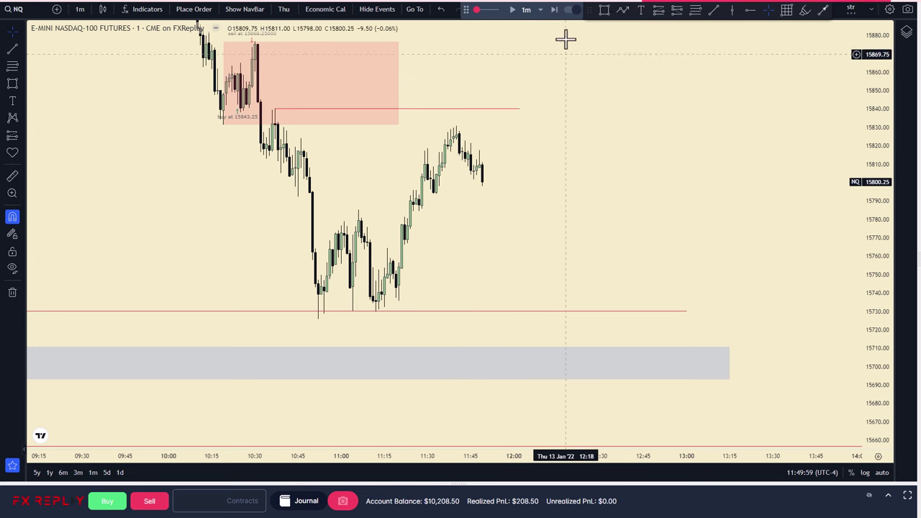
Step: Draw a rectangle from the 15818.50 swing high to the 15793.75 low and extend it to about 12:00
click(605, 10)
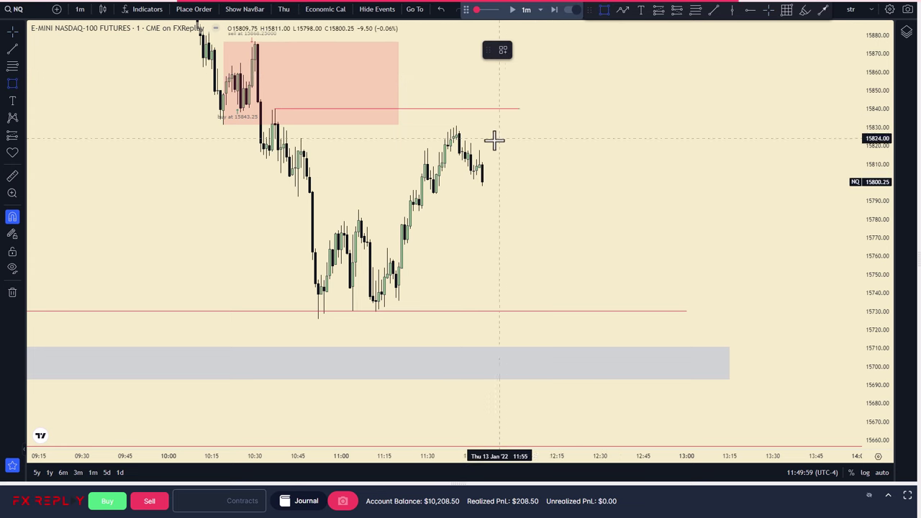
click(427, 148)
click(436, 193)
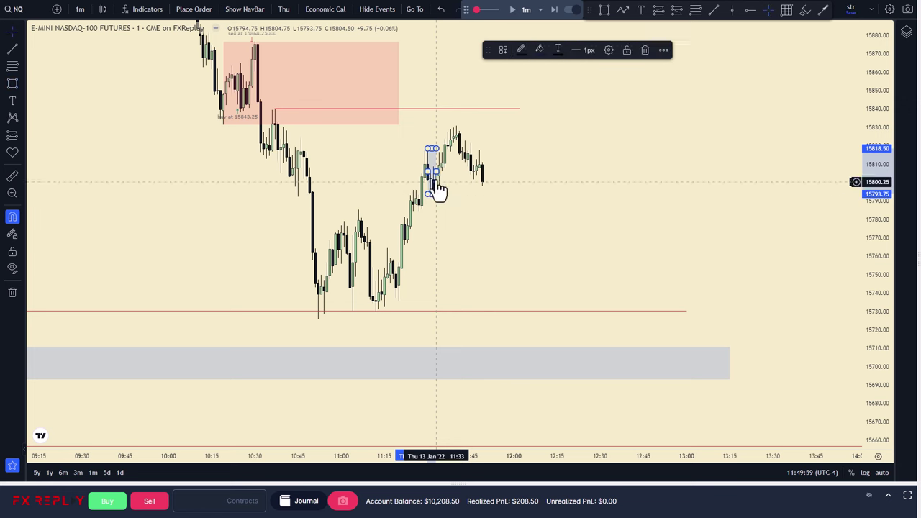
drag(436, 172, 527, 177)
click(549, 100)
Step: Advance the replay five 1-minute candles to 11:54:59
click(553, 16)
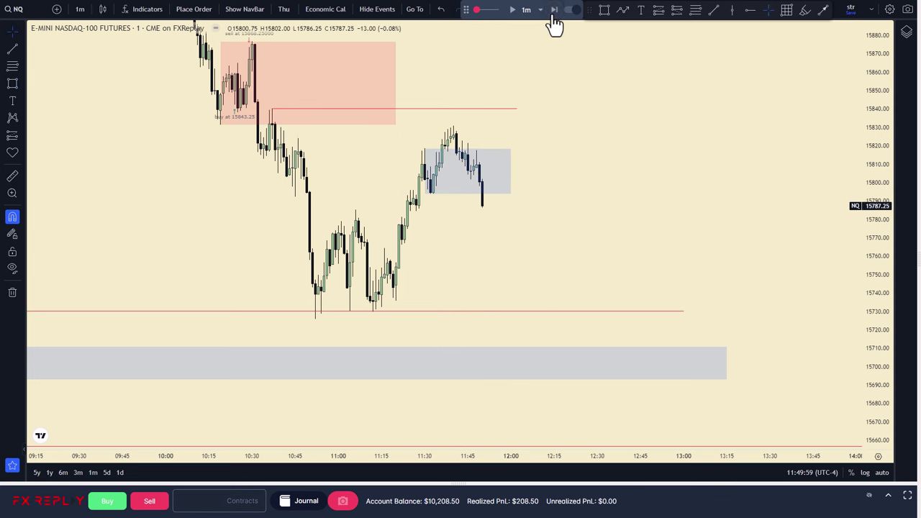
click(553, 15)
click(553, 16)
click(553, 16)
click(553, 15)
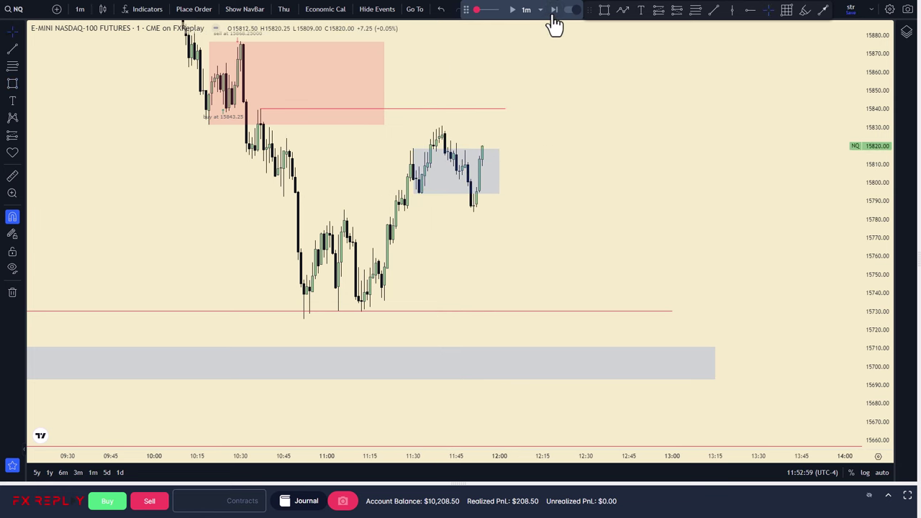
Step: Draw a horizontal trend line at 15784.50 from the 11:27 low to the 11:53 low
click(11, 49)
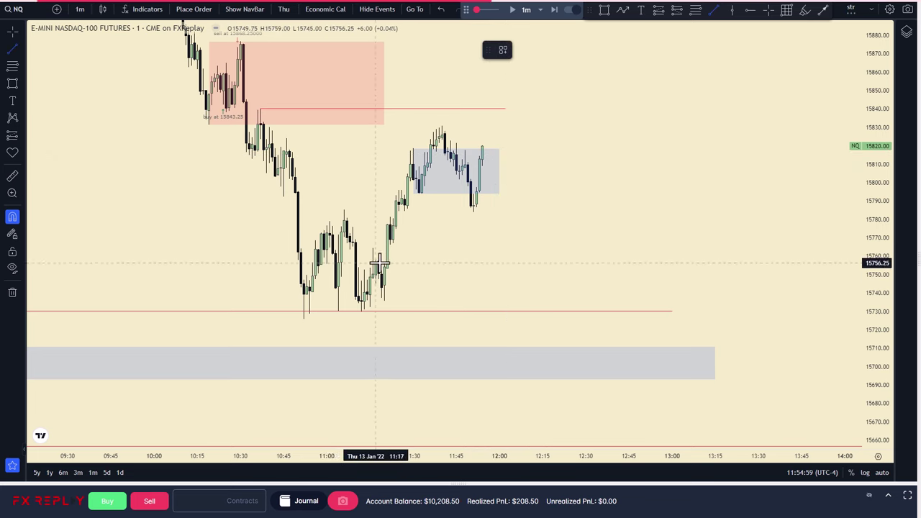
click(404, 210)
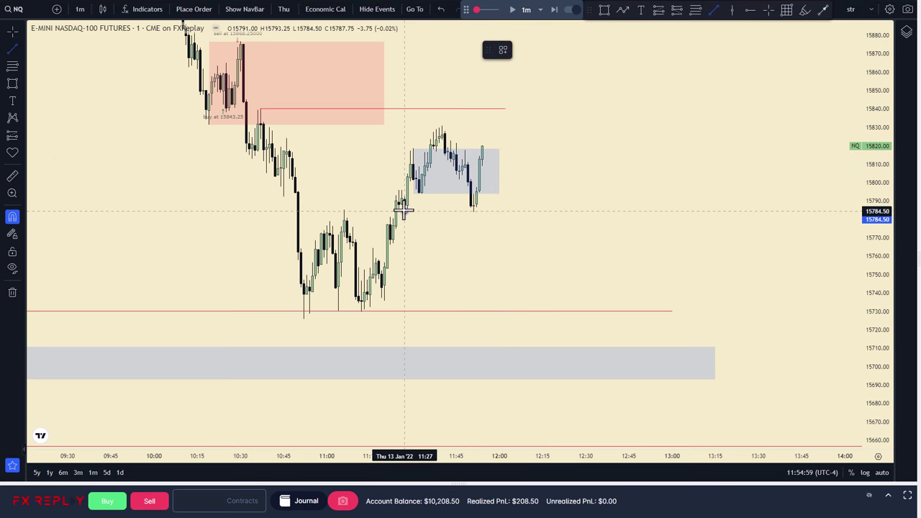
click(478, 212)
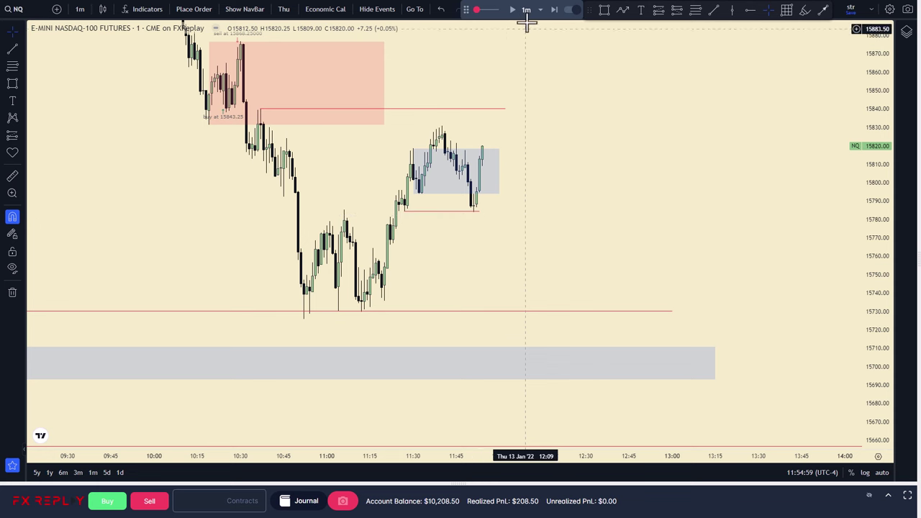
Step: Advance the replay minute by minute from 11:54:59 to 12:16:59
click(555, 10)
click(556, 10)
click(555, 10)
click(555, 11)
click(555, 10)
click(556, 10)
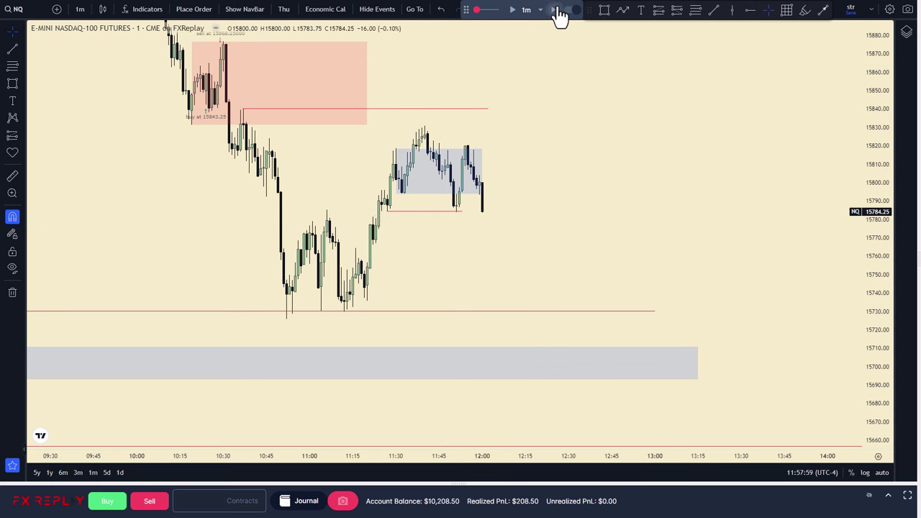
click(555, 10)
click(555, 10)
click(555, 10)
click(555, 10)
click(556, 10)
click(555, 10)
click(555, 10)
click(555, 10)
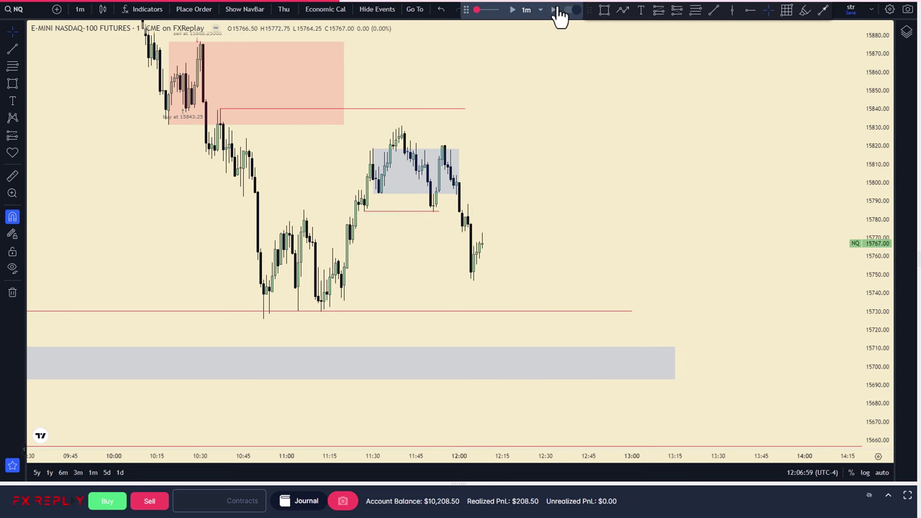
click(554, 11)
click(554, 11)
click(554, 12)
click(555, 11)
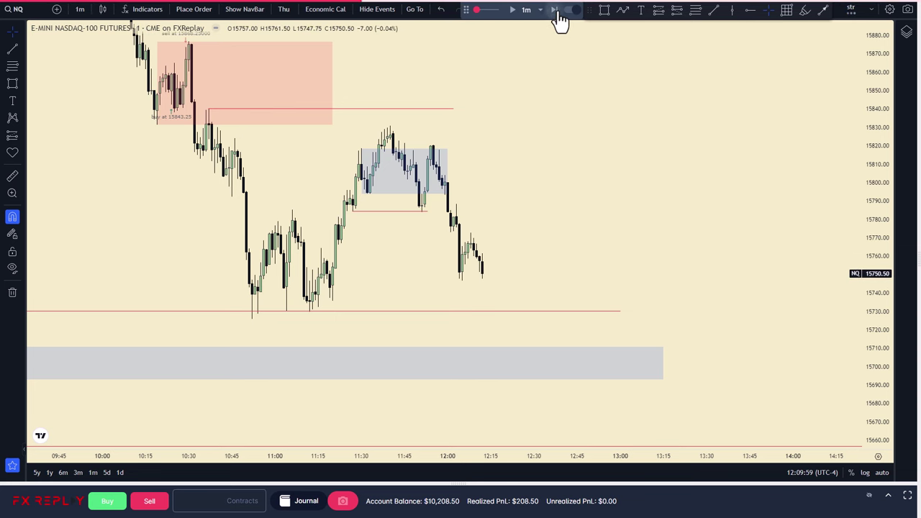
click(554, 12)
click(555, 13)
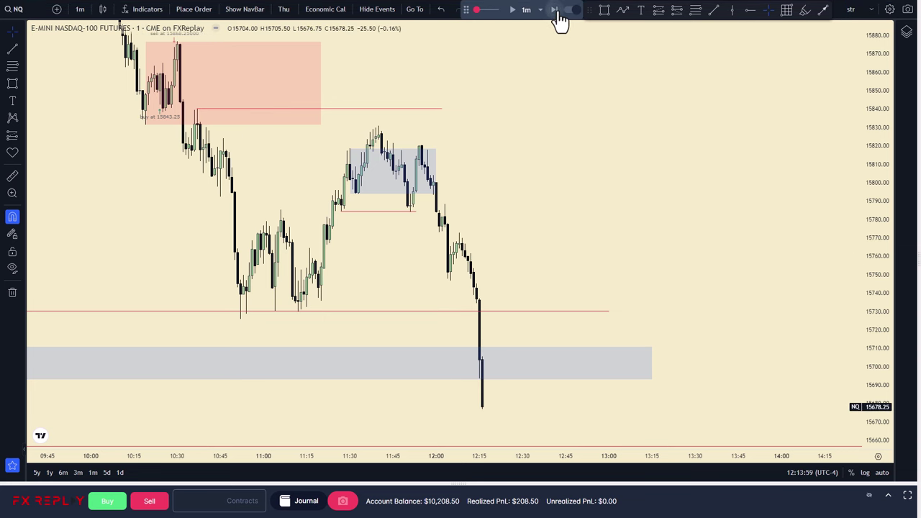
Step: Delete the small blue rectangle around the 11:30 swing and extend the red line at 15840.25 to 12:26
click(436, 173)
click(644, 50)
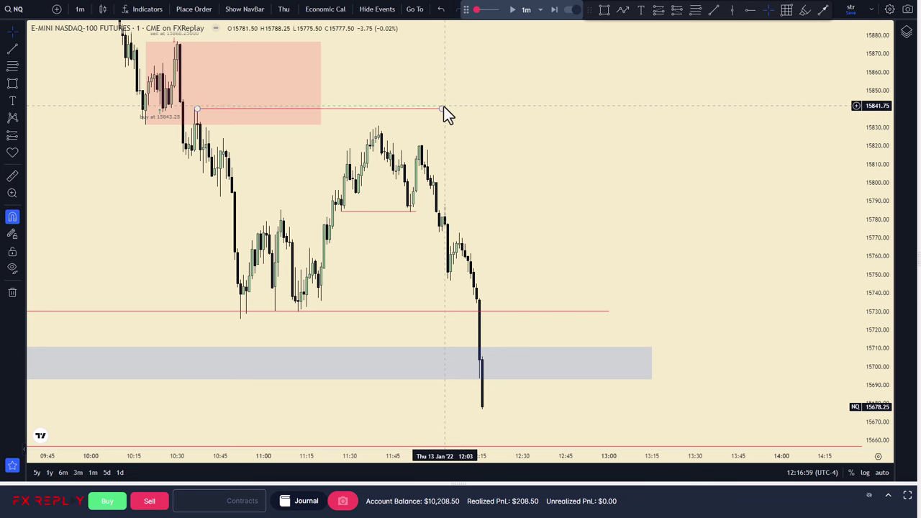
shift+click(444, 106)
drag(444, 107, 554, 108)
click(534, 103)
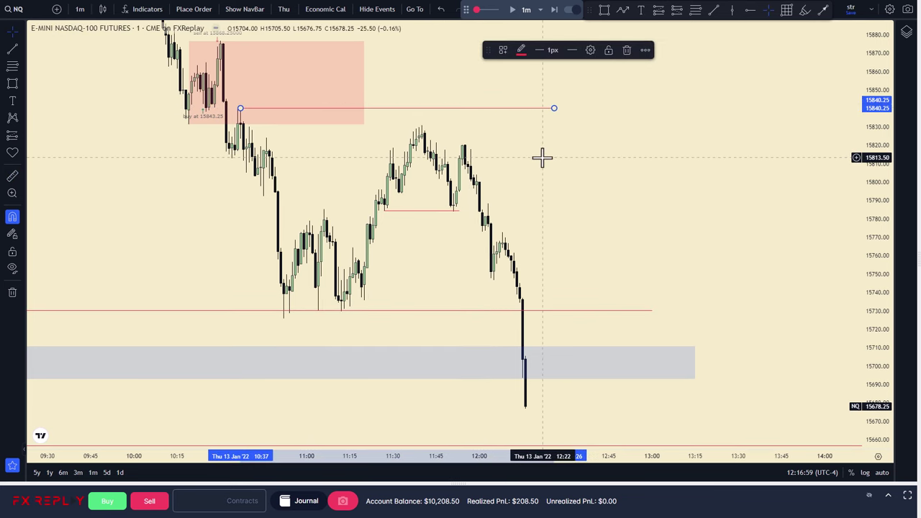
drag(508, 150, 515, 156)
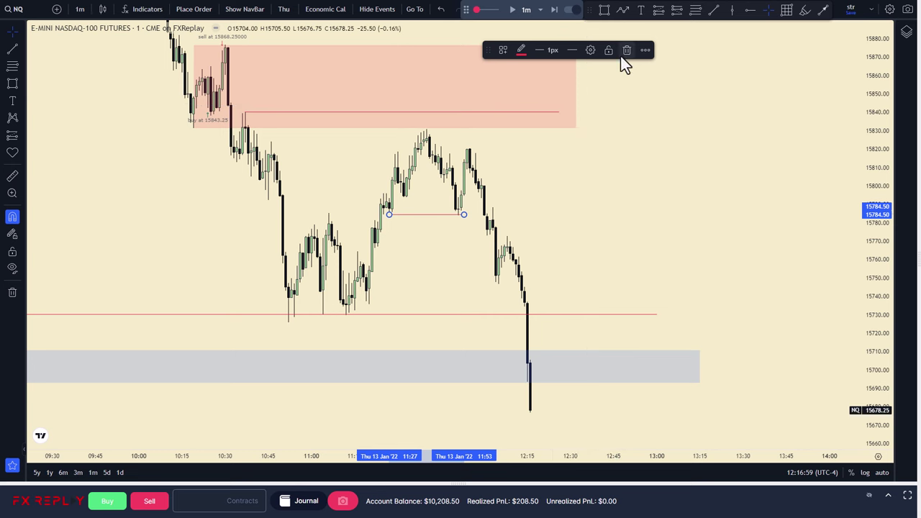
Step: Delete the red trend line at 15784.50 and extend the line at 15840.25 to 12:30
click(622, 56)
click(539, 114)
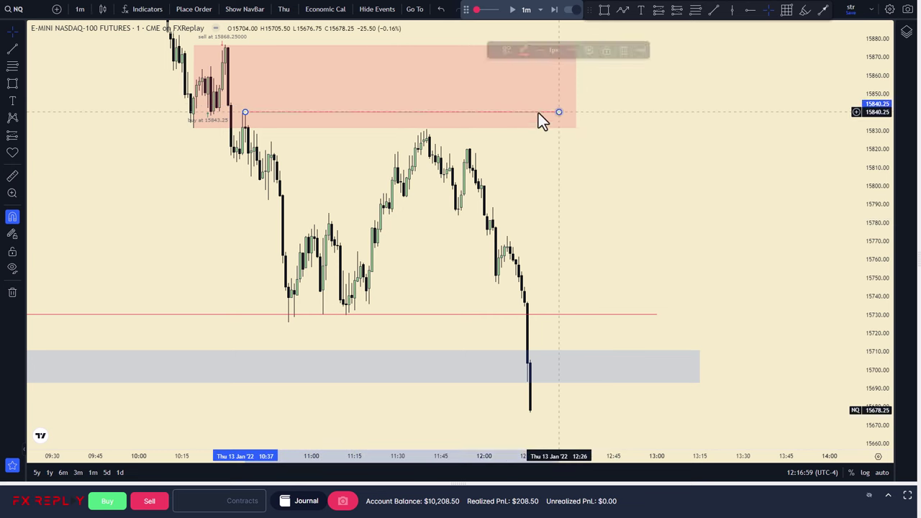
drag(556, 113, 569, 117)
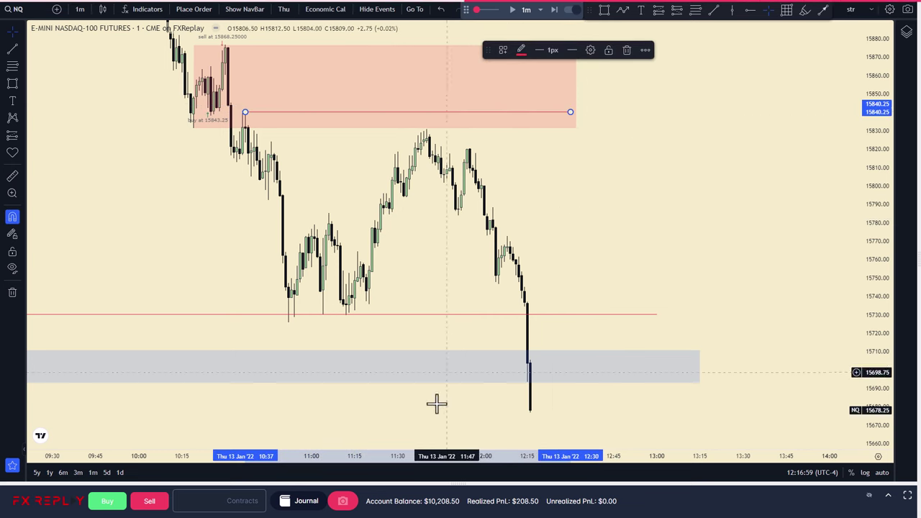
Step: Shorten the red line at 15730.25 so that it ends at the 11:12 low
drag(435, 455, 604, 455)
drag(867, 199, 867, 252)
drag(750, 259, 669, 181)
click(656, 225)
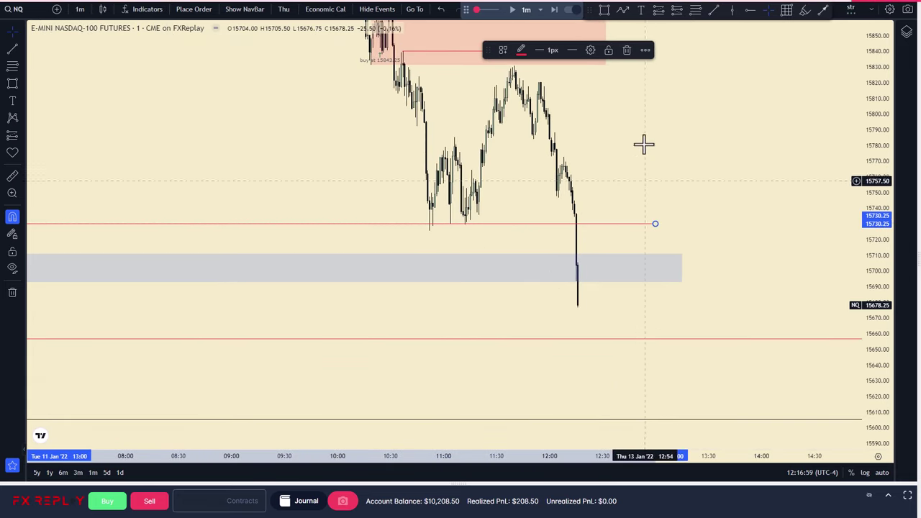
click(639, 115)
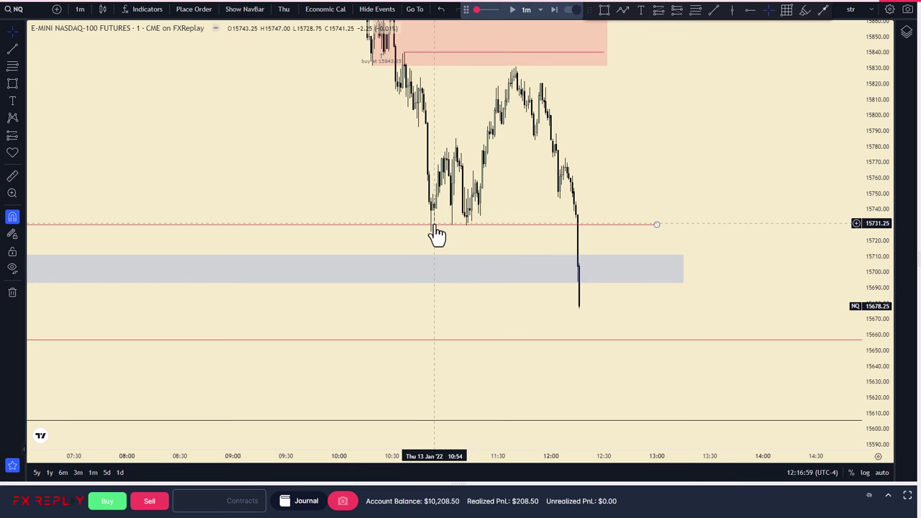
drag(655, 225, 468, 234)
key(ctrl)
drag(522, 228, 502, 349)
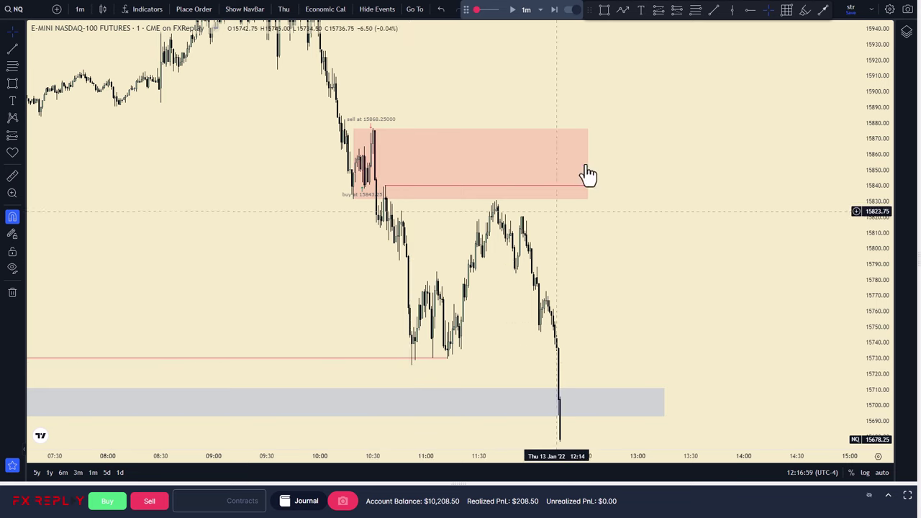
Step: Switch the chart to the 1-hour timeframe and examine the January 13 drop against the 0.3, 0.5 and 0.7 retracement levels
drag(588, 177, 578, 276)
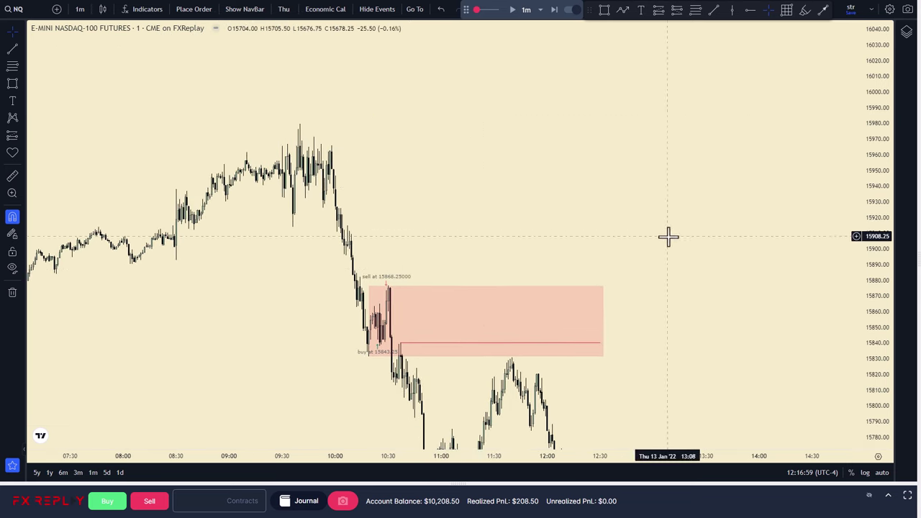
drag(668, 237, 652, 77)
drag(692, 204, 731, 92)
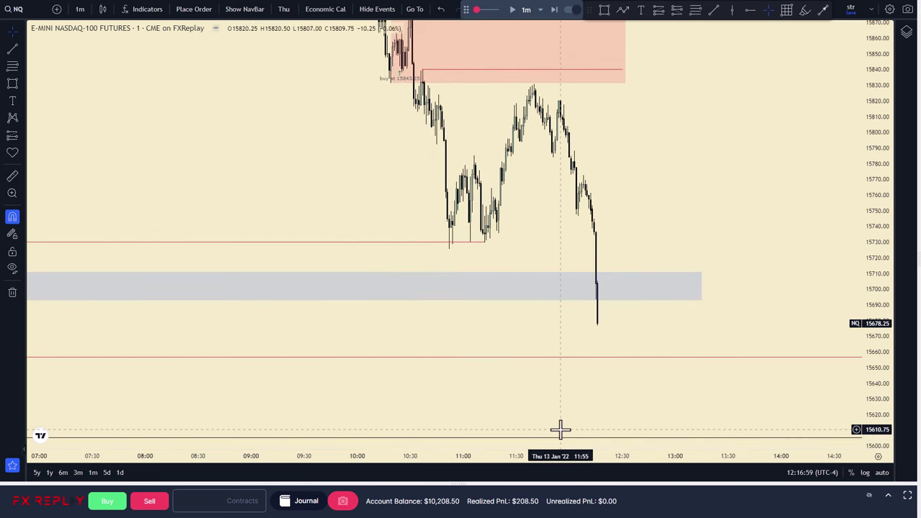
text(1H)
key(Return)
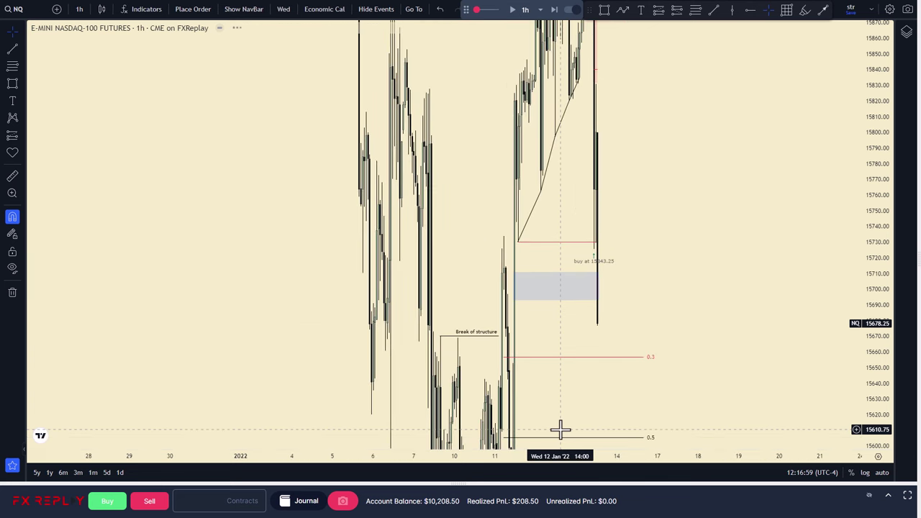
drag(869, 119, 871, 363)
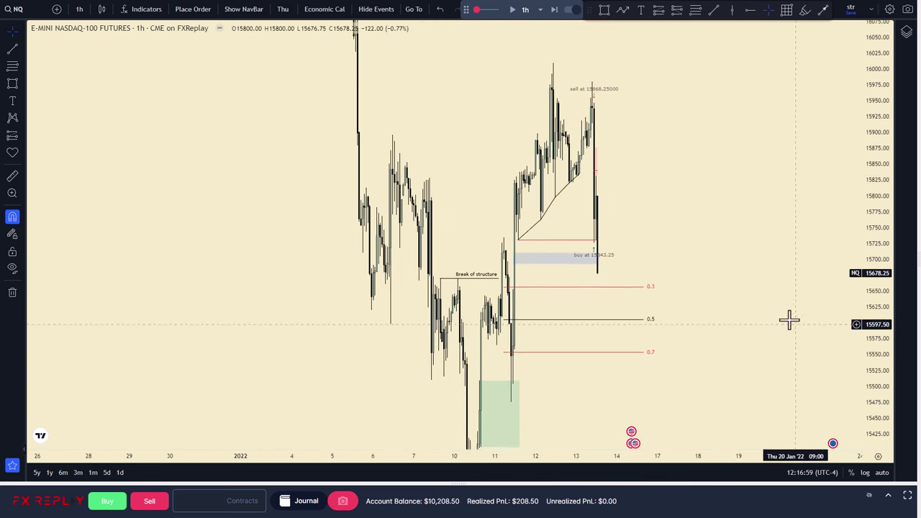
drag(819, 260, 863, 277)
drag(781, 274, 812, 313)
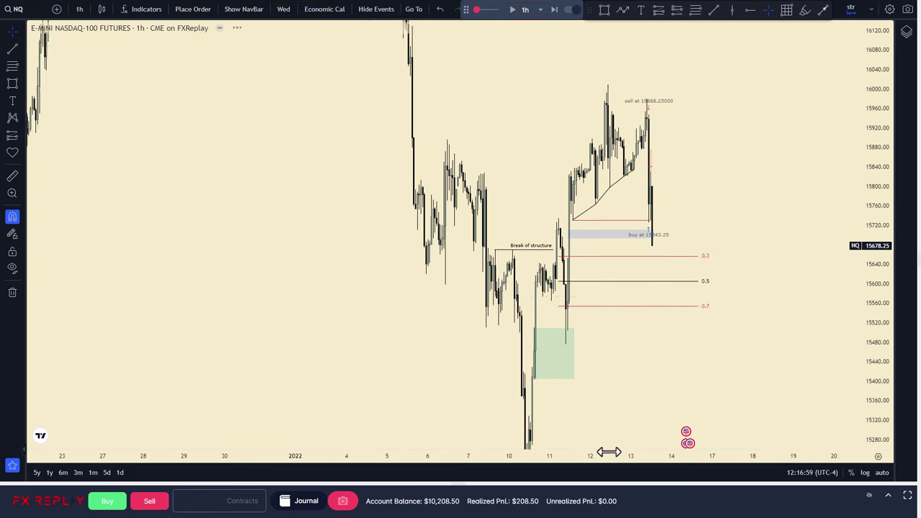
drag(608, 453, 533, 440)
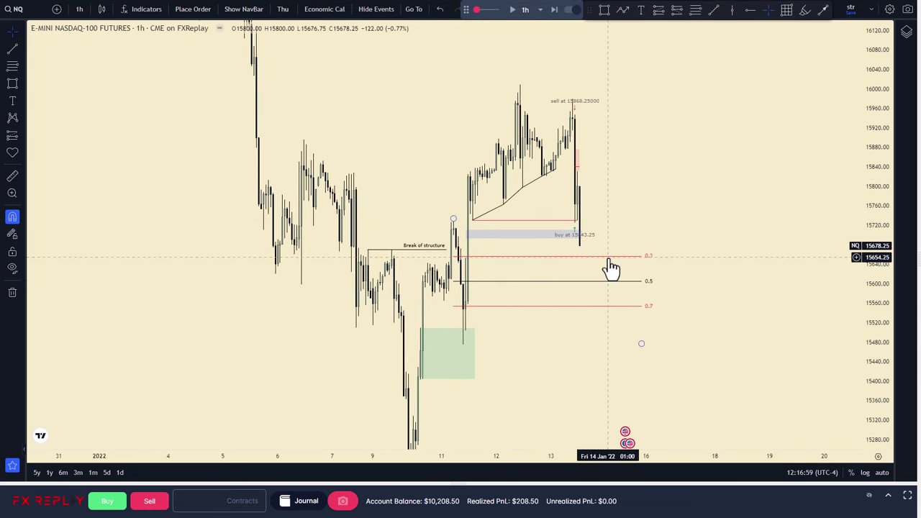
drag(694, 220, 776, 219)
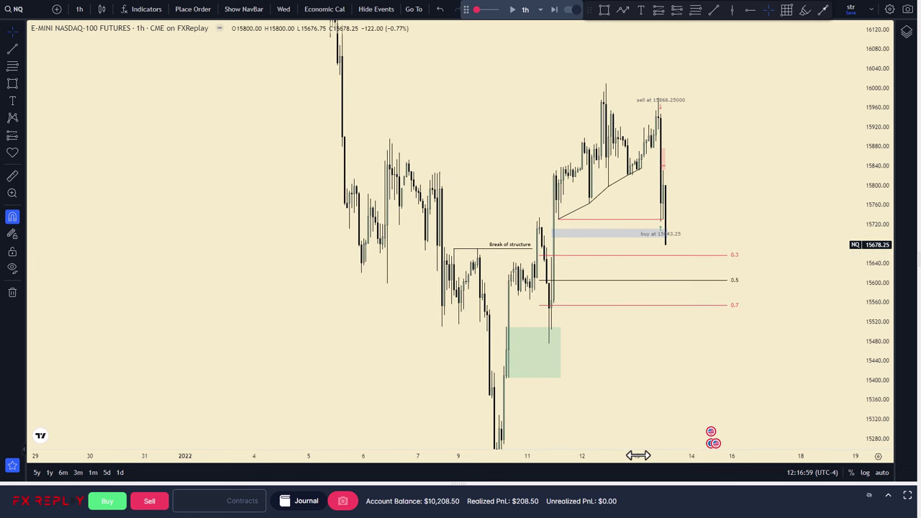
drag(637, 454, 483, 452)
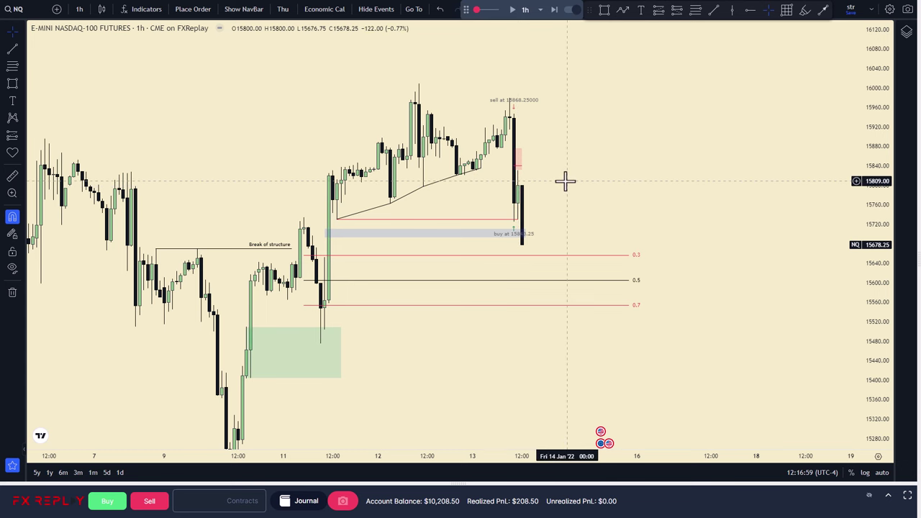
Step: Return the chart to the 1-minute timeframe, framed on the late-morning swings and the blue zone
key(1)
key(Return)
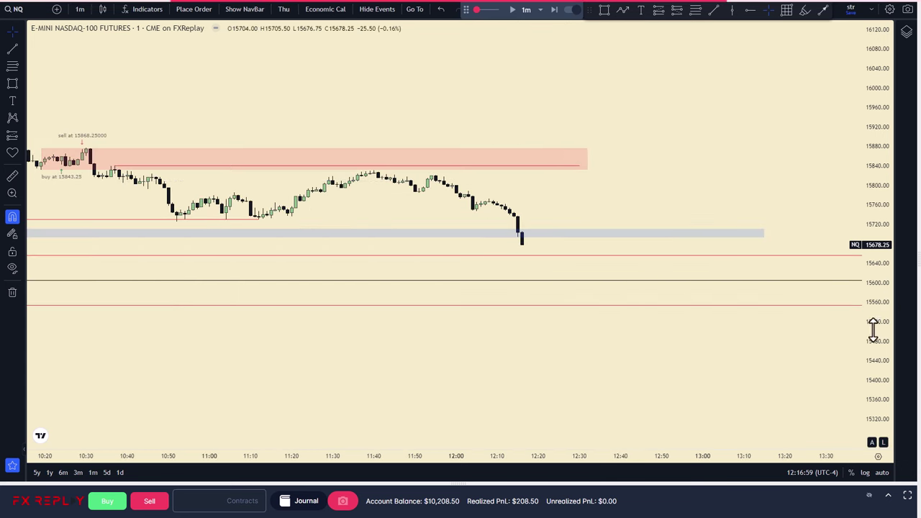
drag(872, 330, 872, 32)
drag(633, 156, 779, 232)
drag(869, 273, 869, 29)
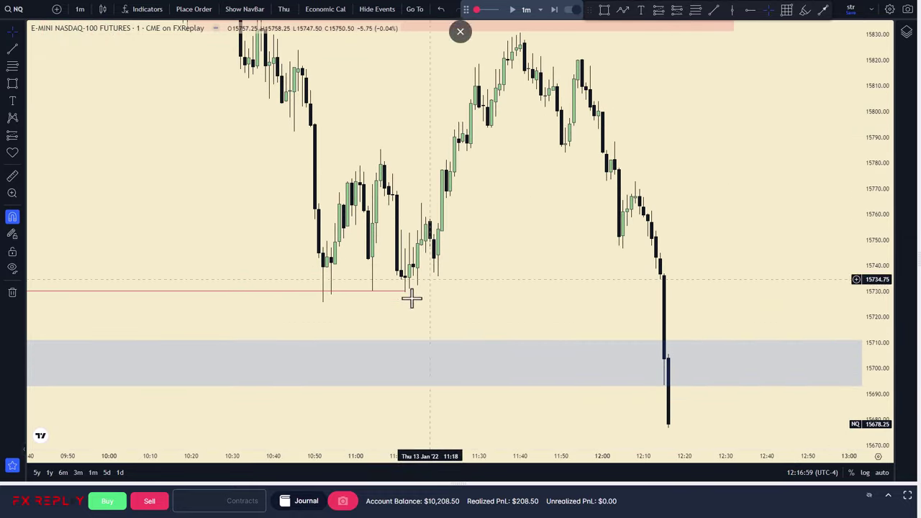
mouse_move(528, 173)
mouse_down()
mouse_move(590, 251)
mouse_move(529, 178)
mouse_up()
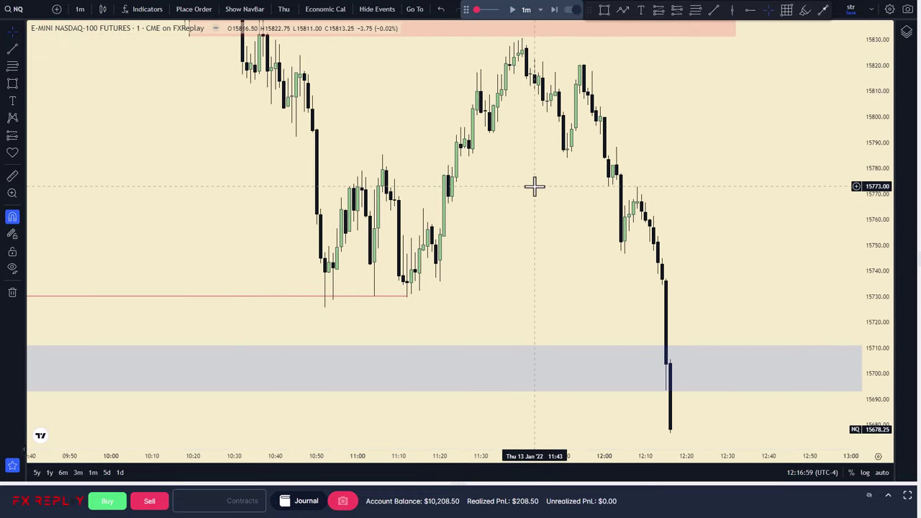
Step: Advance the replay five 1-minute candles from 12:16:59 to 12:21:59
click(553, 11)
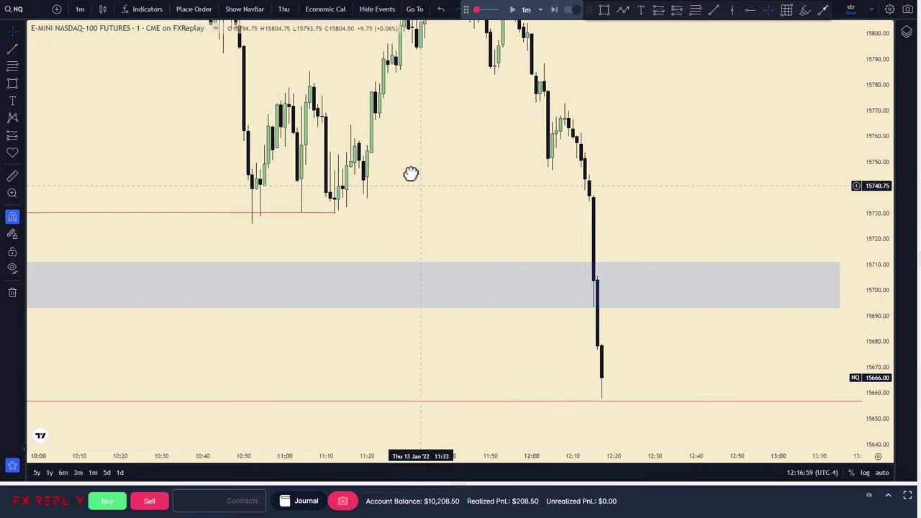
click(555, 14)
click(555, 15)
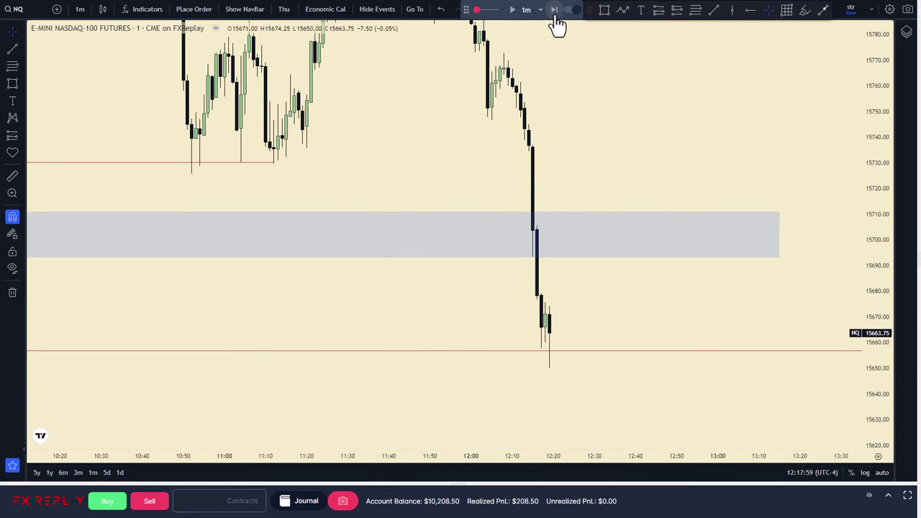
click(555, 15)
click(554, 15)
Step: Advance the replay minute by minute from 12:21:59 to 12:36:59
drag(524, 458, 813, 456)
drag(874, 291, 874, 367)
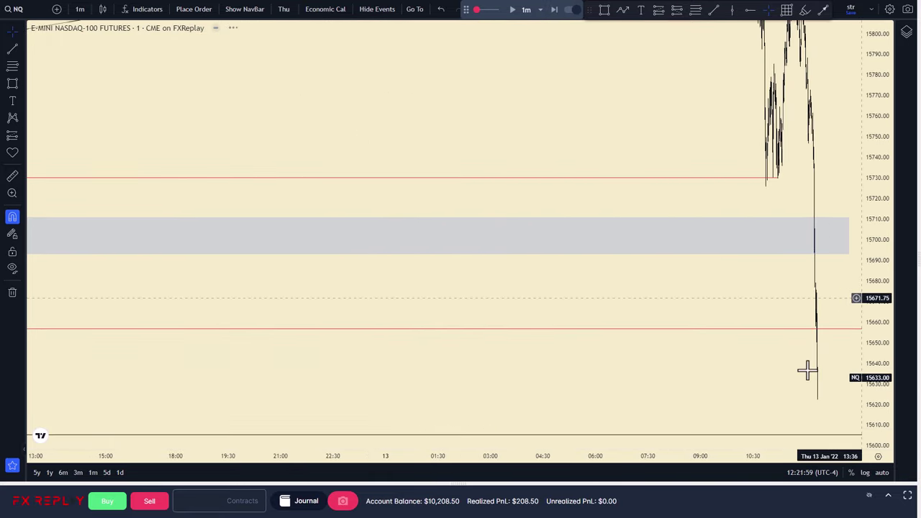
drag(687, 456, 410, 456)
drag(691, 266, 506, 269)
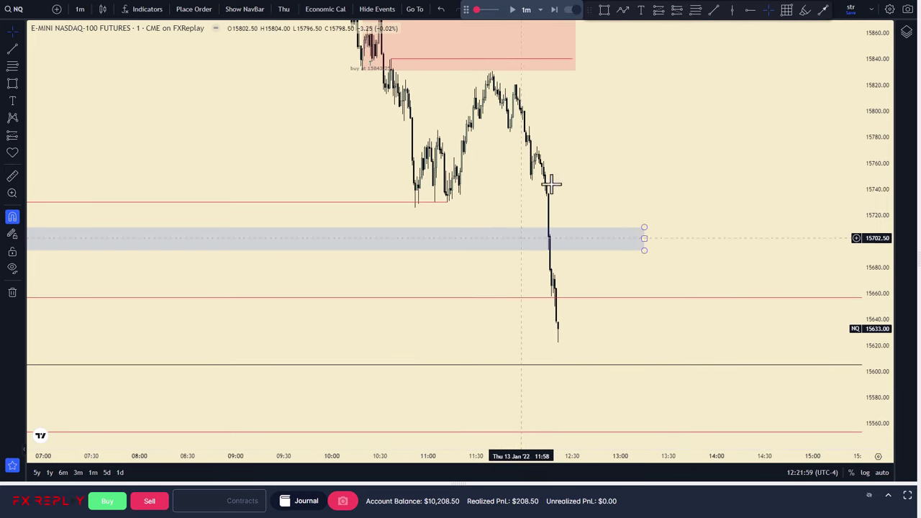
click(554, 10)
click(554, 10)
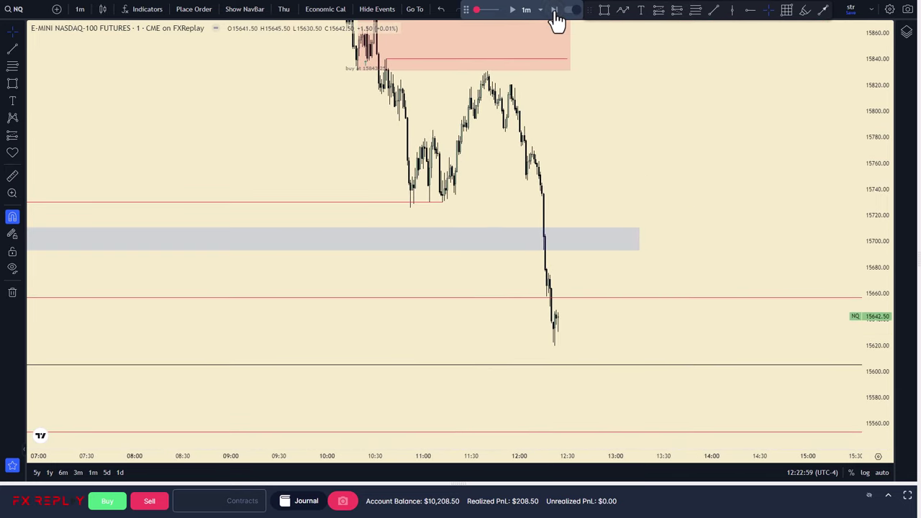
click(554, 10)
click(554, 10)
click(554, 10)
click(554, 10)
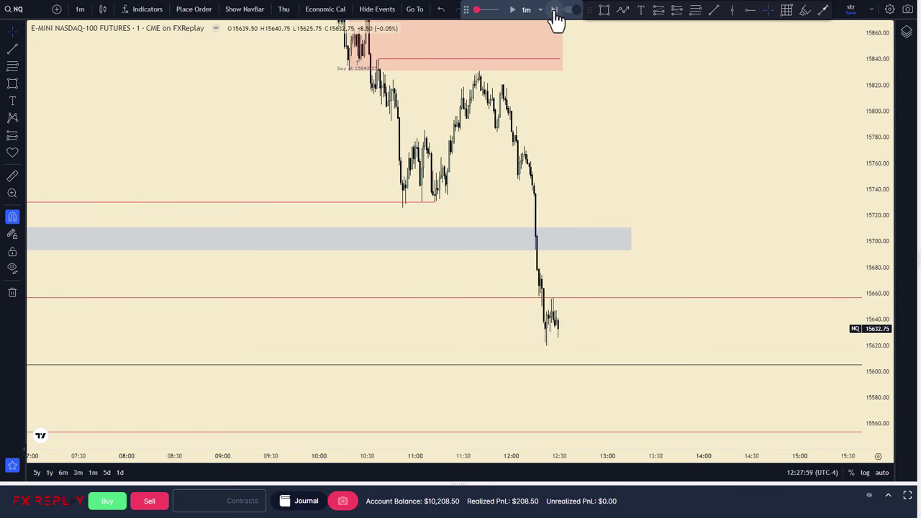
click(554, 10)
click(554, 10)
click(554, 10)
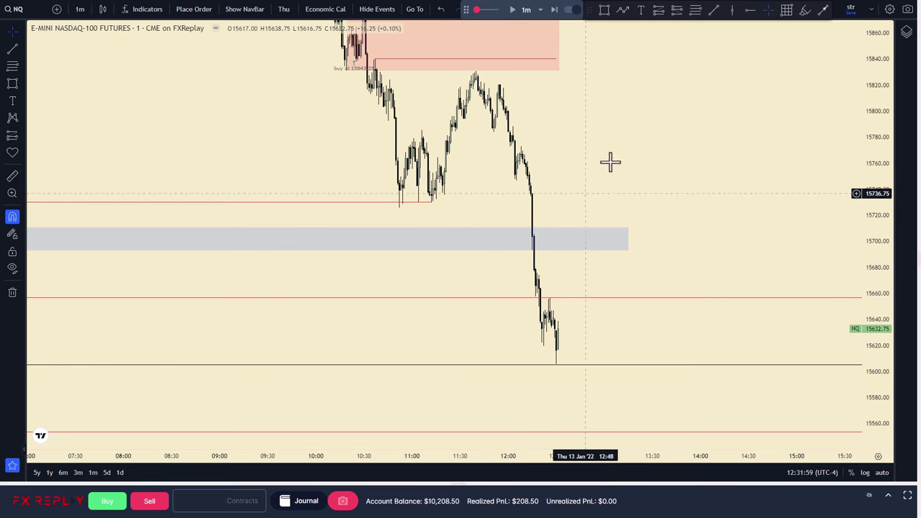
click(555, 11)
click(555, 11)
click(555, 11)
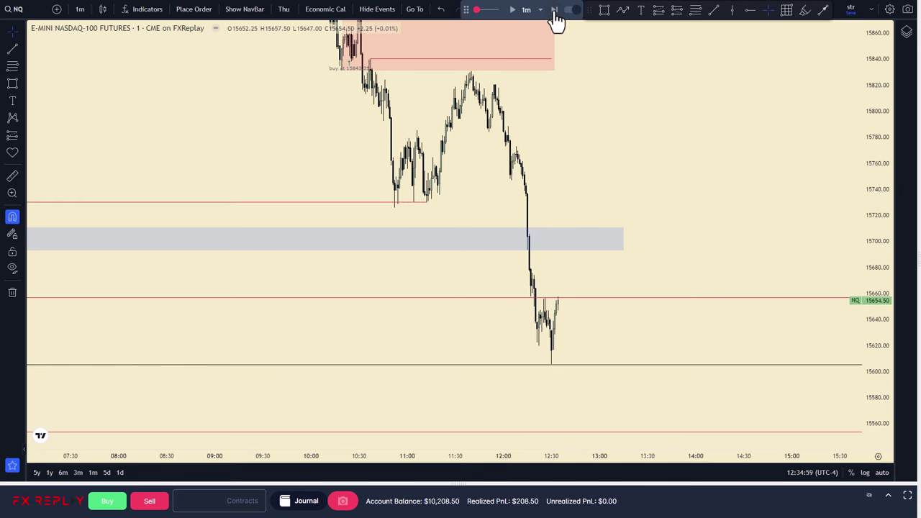
click(555, 12)
click(555, 12)
Step: Advance the replay minute by minute from 12:36:59 to 13:08:59
drag(605, 269, 539, 242)
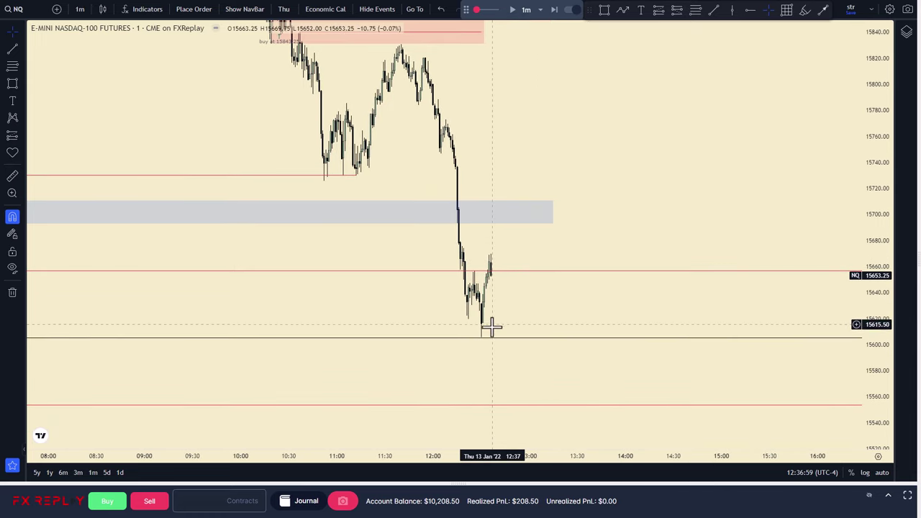
click(554, 12)
click(555, 11)
click(554, 11)
click(554, 11)
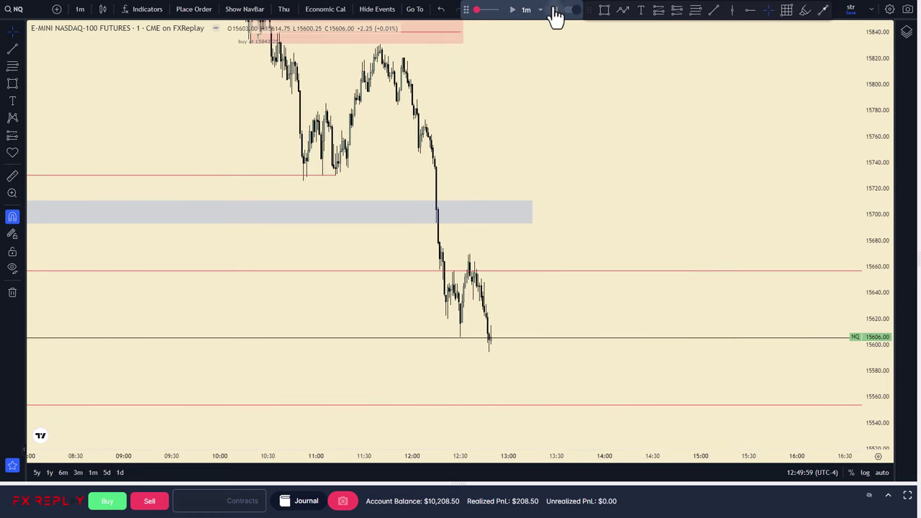
click(555, 12)
click(554, 12)
click(555, 11)
click(555, 12)
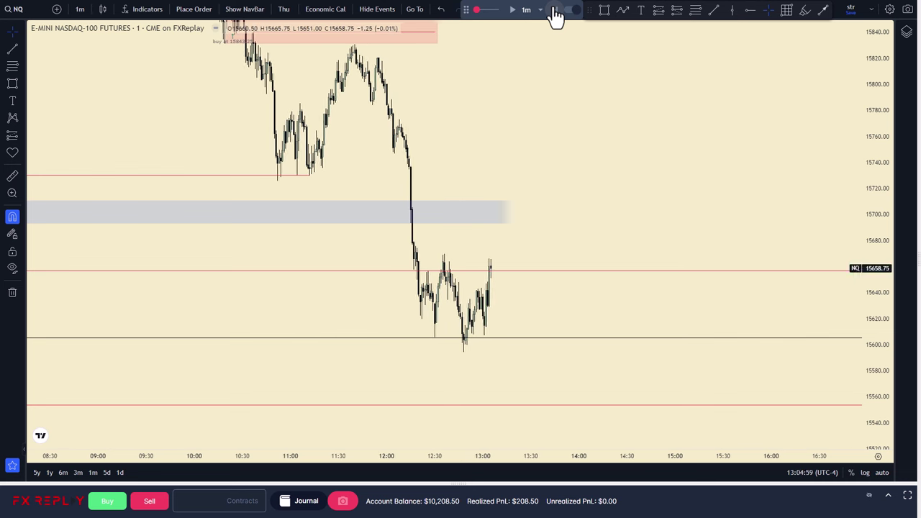
click(554, 12)
click(555, 11)
click(555, 12)
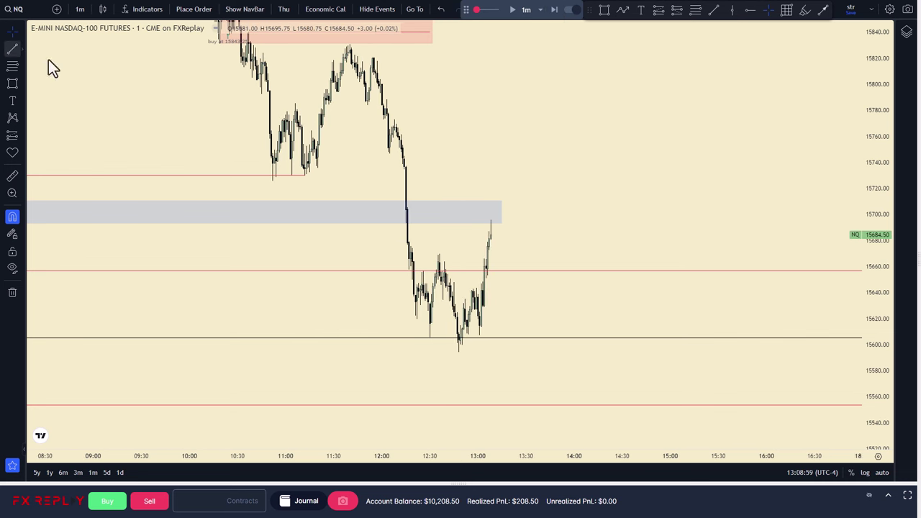
Step: Draw a horizontal trend line at 15669.75 from the 12:36 high to 13:02
click(12, 48)
click(481, 254)
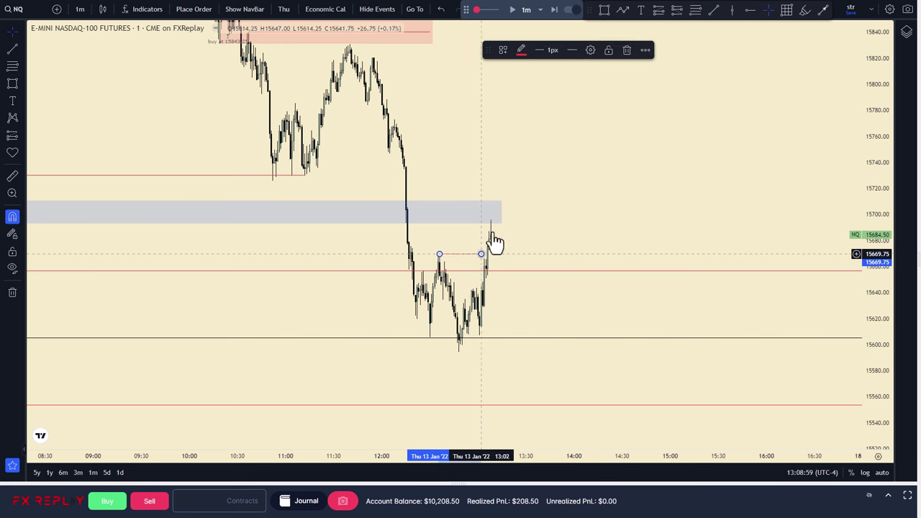
Step: Delete the blue zone between 15693.00 and 15711.00 and the red line at 15730.25
click(496, 211)
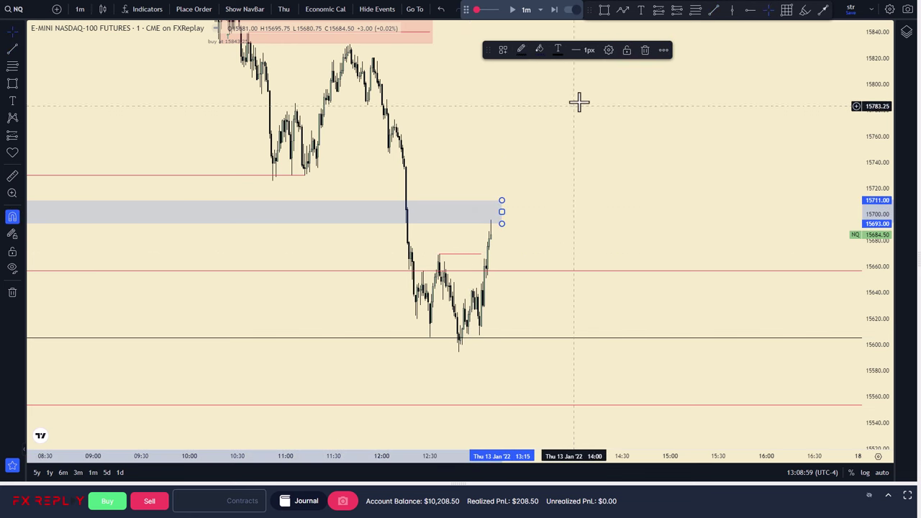
click(642, 50)
click(304, 176)
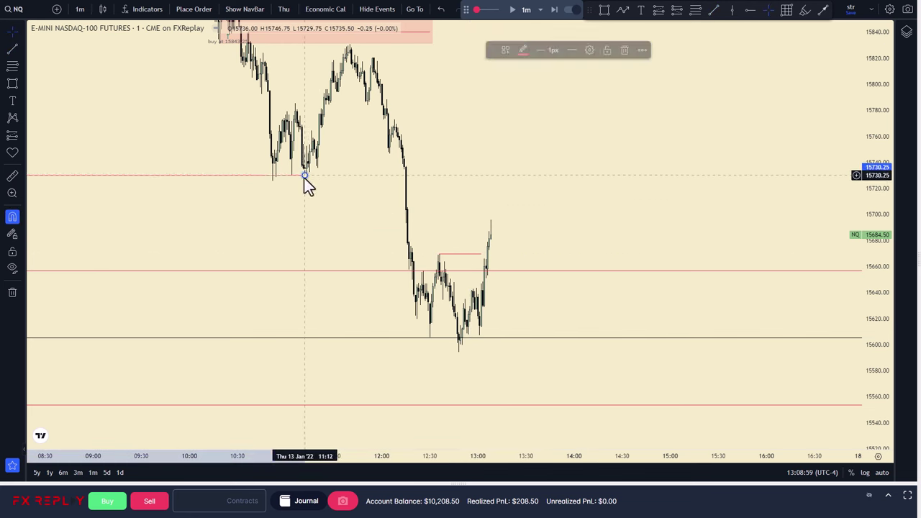
click(623, 54)
Step: Draw a rectangle from the swing low near 10:53 up to the high near 11:40, extending to about 14:20
click(12, 84)
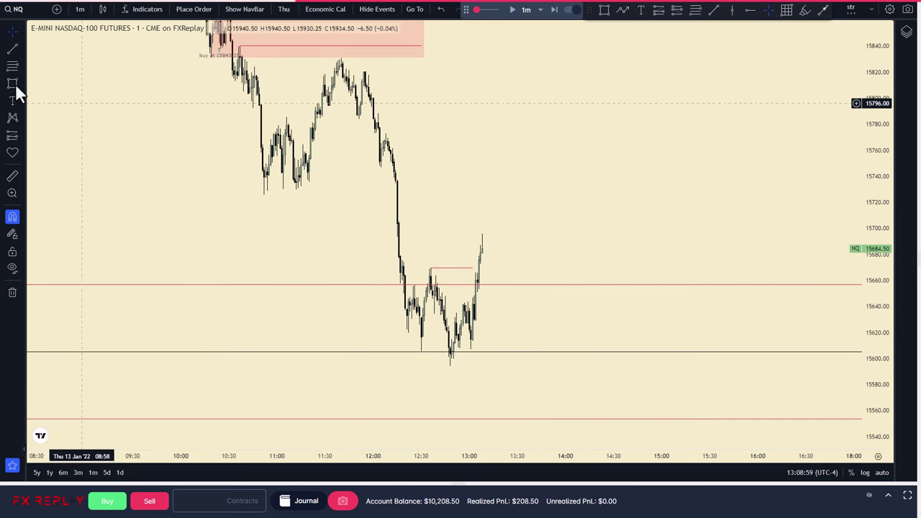
click(264, 194)
click(501, 161)
drag(502, 160, 596, 58)
click(621, 146)
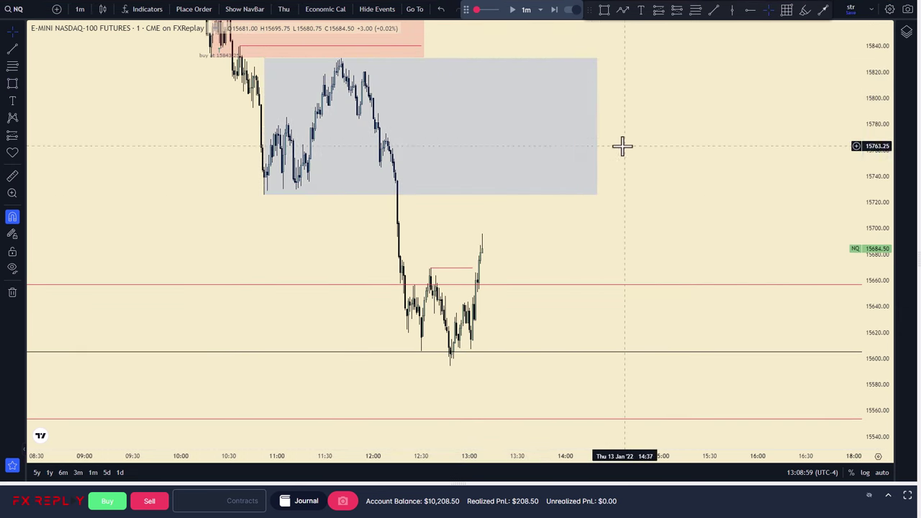
Step: Advance the replay one candle to 13:09:59 and draw a small rectangle from 15746.75 to 15772.75 around the swing before 12:08
click(554, 10)
click(12, 83)
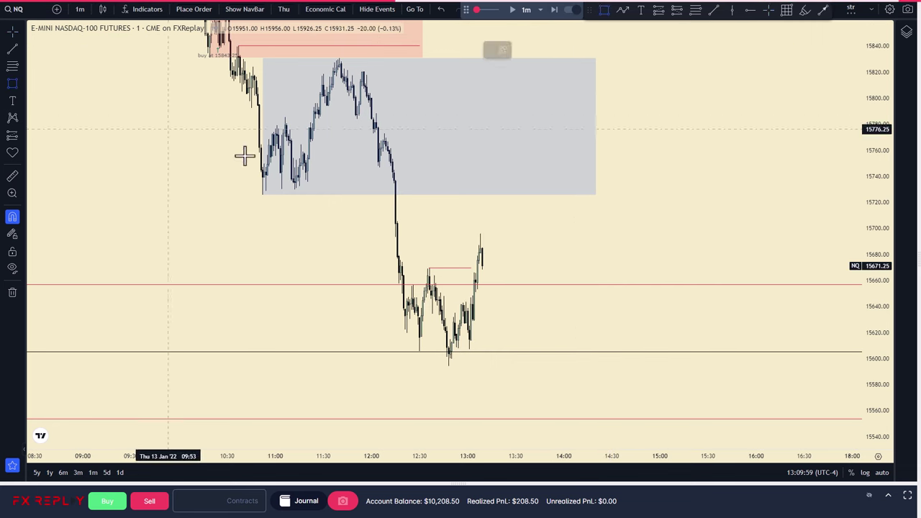
click(379, 168)
click(383, 134)
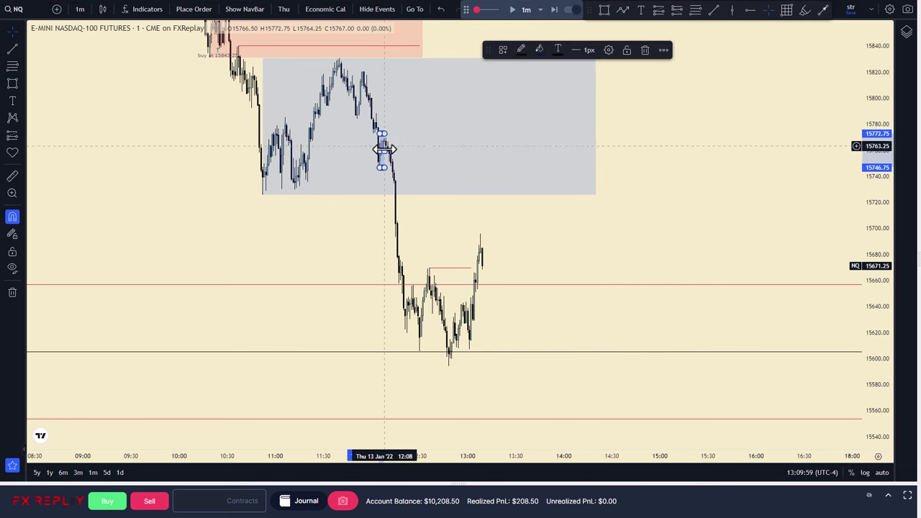
Step: Extend the small rectangle at the 12:08 swing to 13:49 and apply the SNDR drawing template to it
mouse_move(387, 150)
mouse_down()
mouse_move(549, 152)
mouse_move(462, 150)
mouse_up()
click(503, 49)
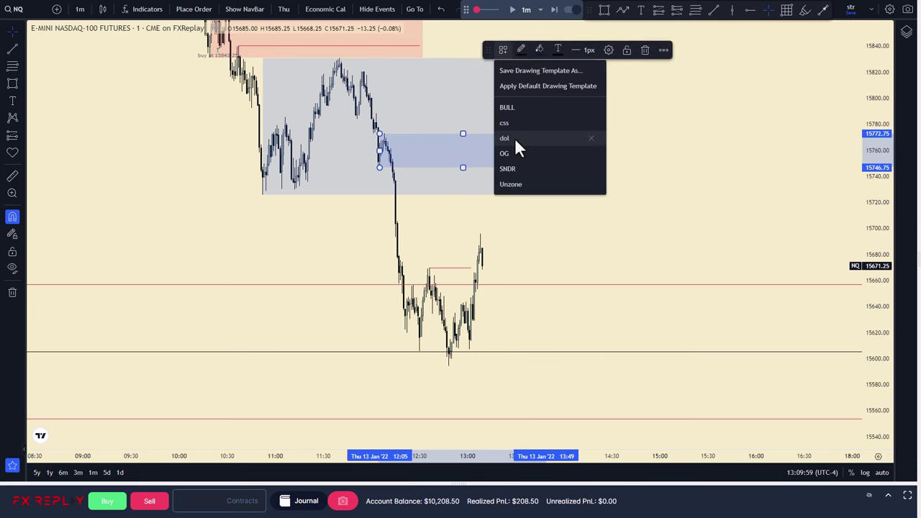
click(507, 168)
Step: Advance the replay candle by candle to 13:13:59
click(553, 10)
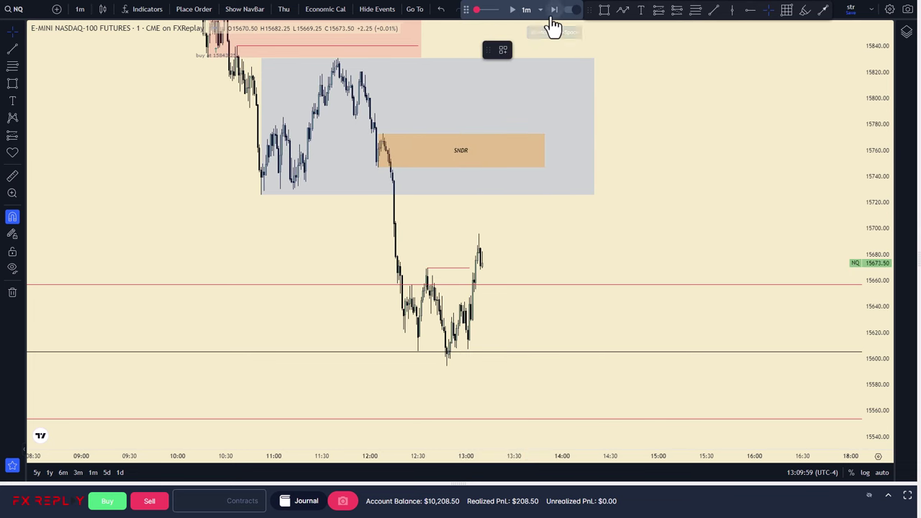
click(553, 10)
click(553, 10)
click(553, 10)
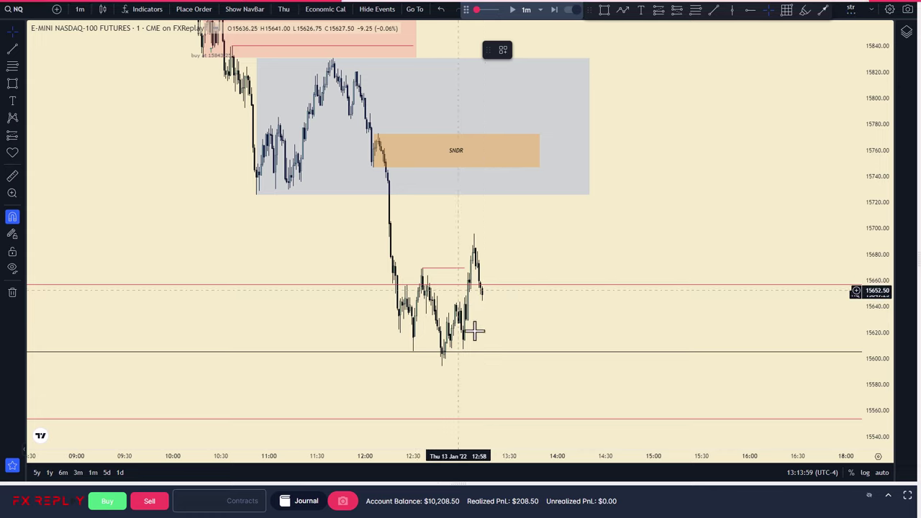
Step: Draw a rectangle from 15648.50 to 15629.00, starting at the 13:03 candle and extending to 13:25
drag(497, 319, 674, 346)
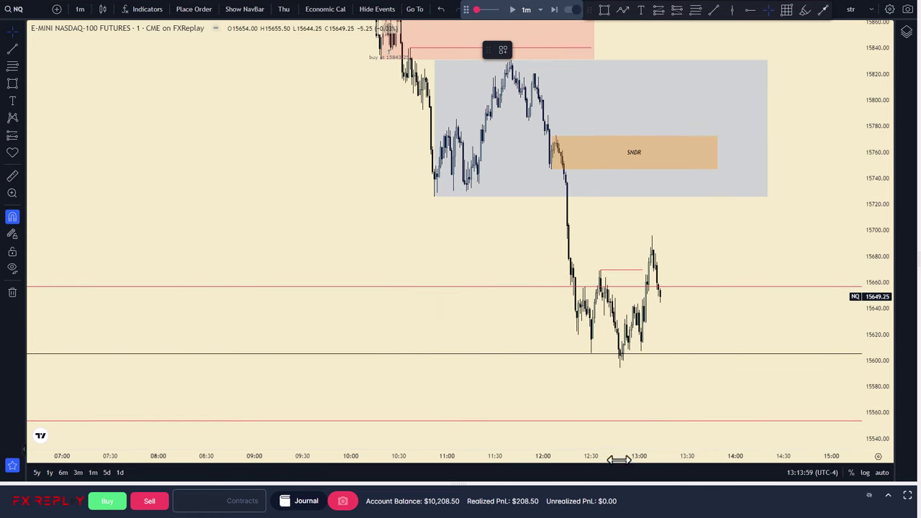
drag(619, 460, 411, 458)
drag(870, 335, 871, 242)
drag(640, 274, 619, 204)
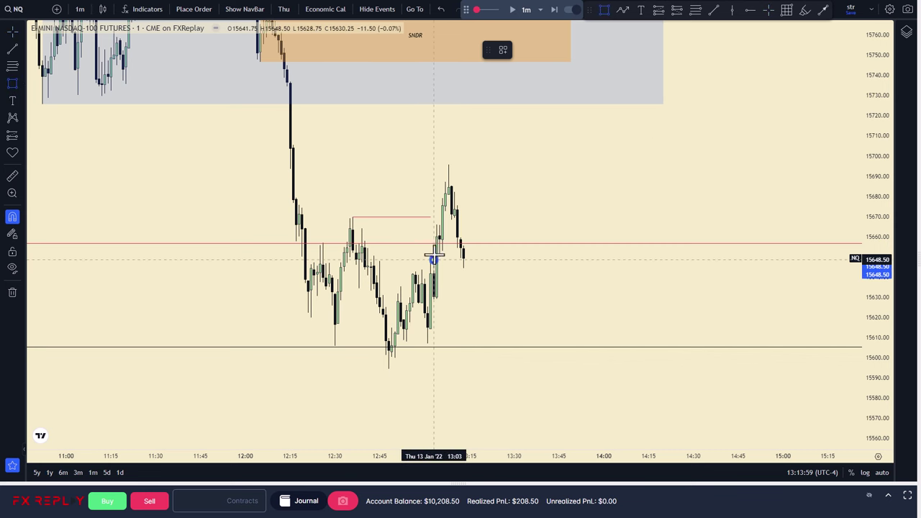
mouse_move(433, 259)
mouse_down()
mouse_move(438, 295)
mouse_move(499, 299)
mouse_up()
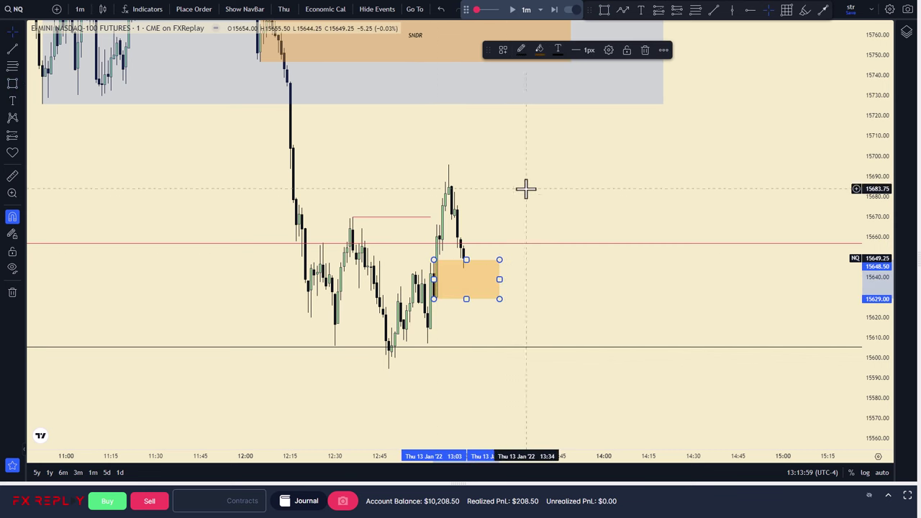
Step: Advance the replay candle by candle to 13:28:59 and deselect the orange zone
click(555, 10)
click(554, 10)
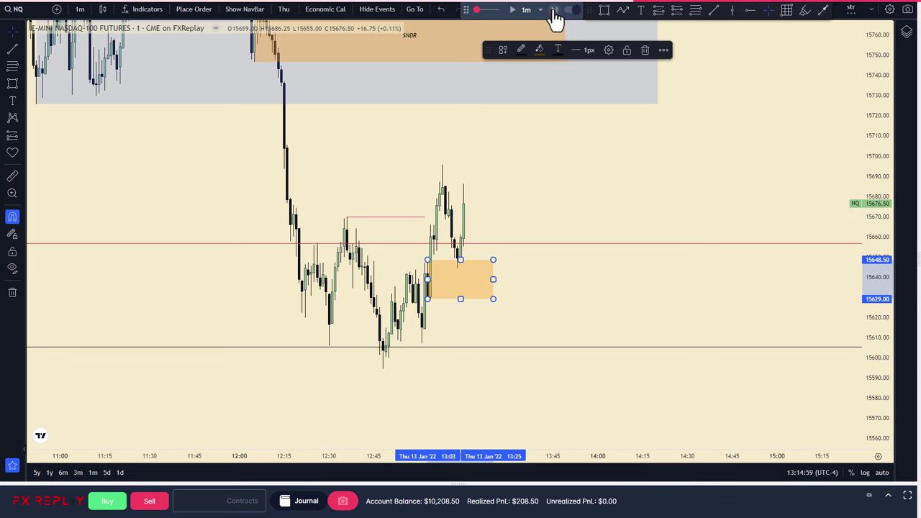
click(555, 10)
click(555, 10)
click(555, 11)
click(555, 11)
click(554, 11)
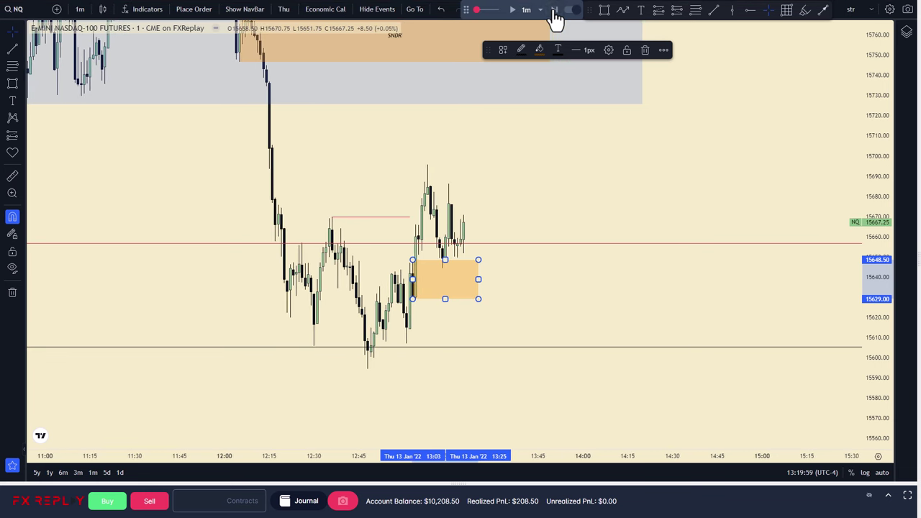
click(555, 12)
click(554, 12)
click(555, 12)
click(554, 11)
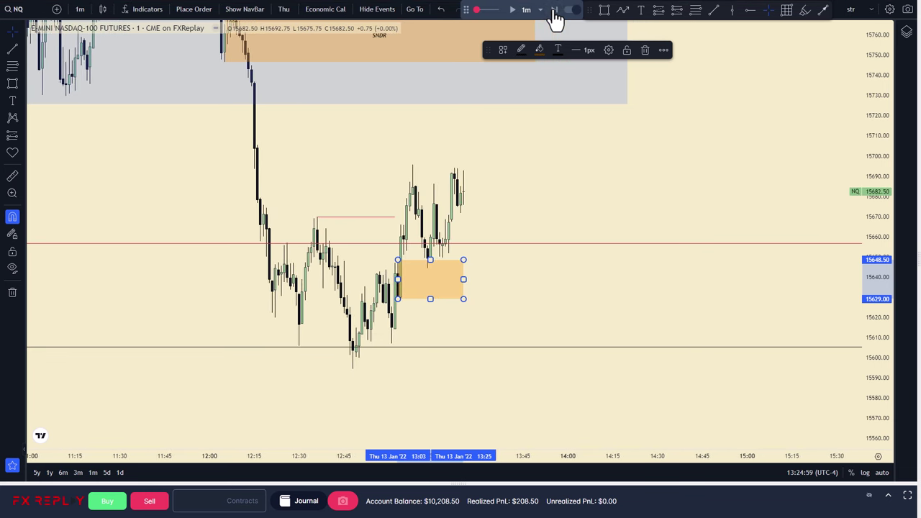
click(554, 11)
click(554, 12)
click(503, 278)
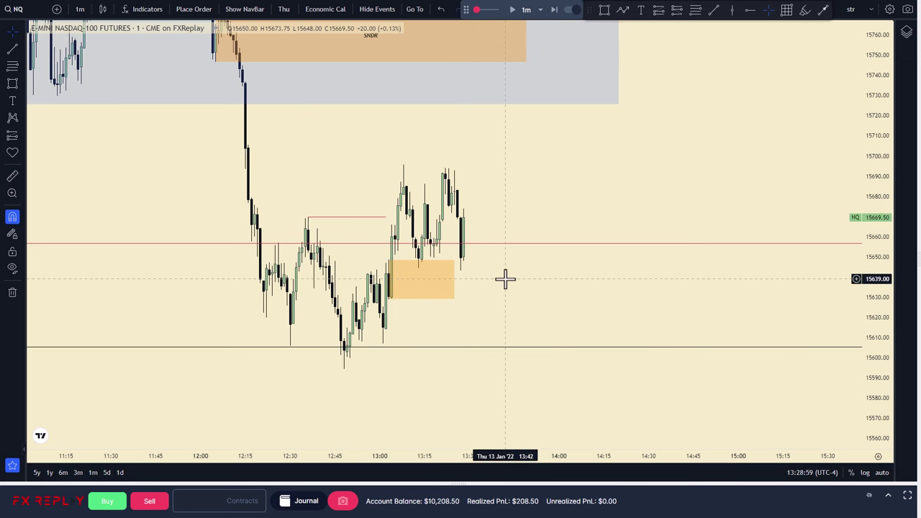
Step: Draw a horizontal trend line from the 13:13 swing low to about 13:33
click(12, 49)
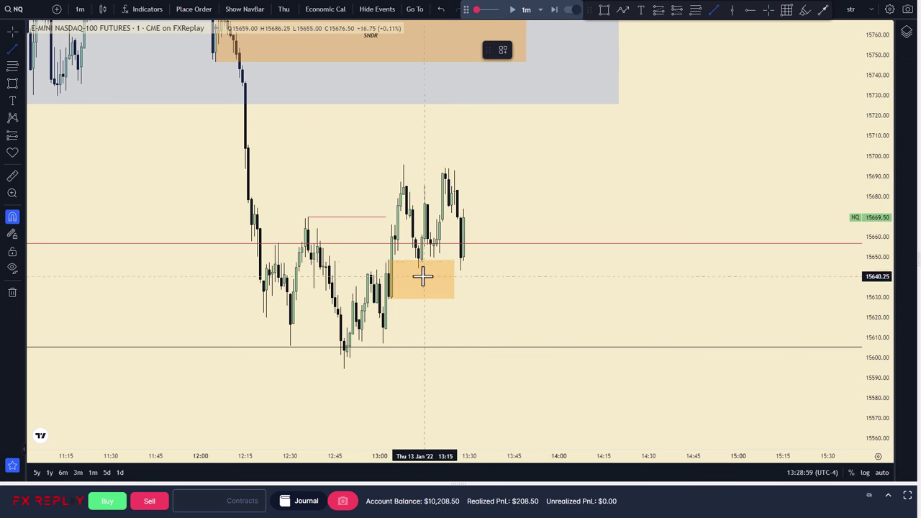
click(479, 268)
click(495, 272)
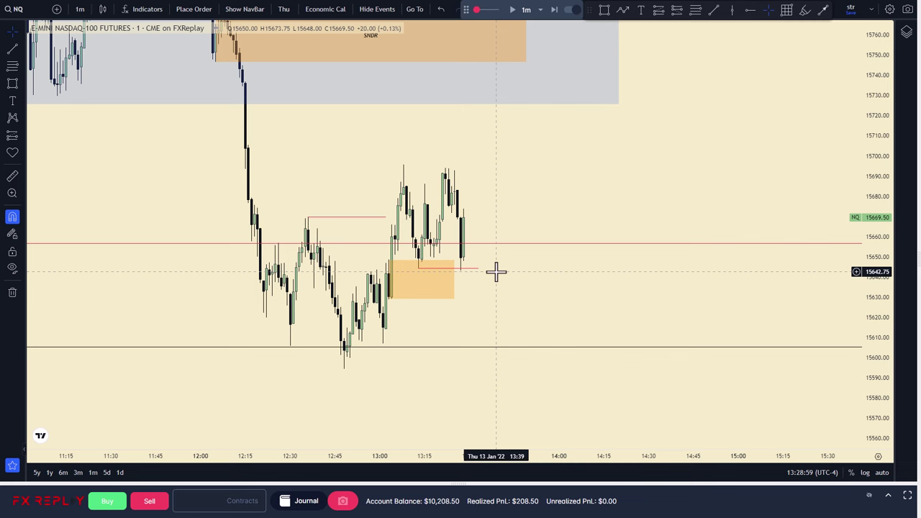
Step: Draw a short horizontal trend line at 15669.75 from about 13:27 to 13:34
click(13, 49)
click(481, 217)
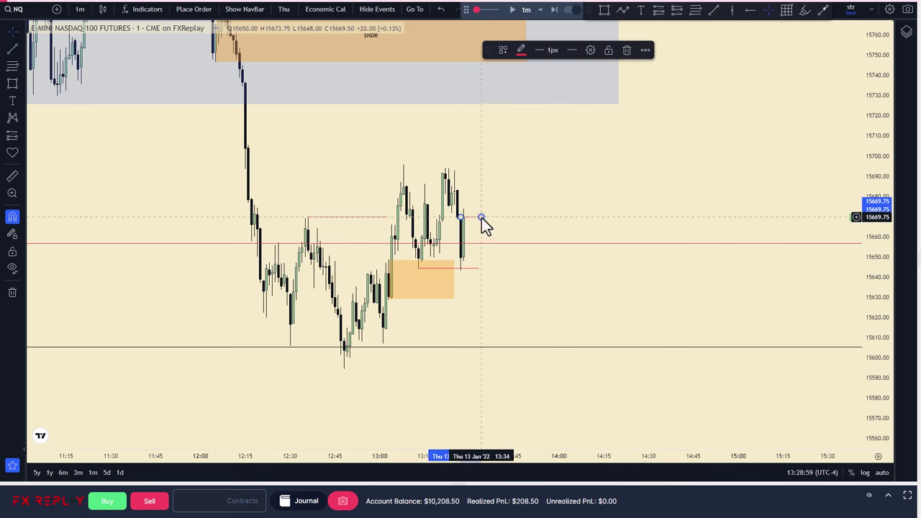
click(492, 200)
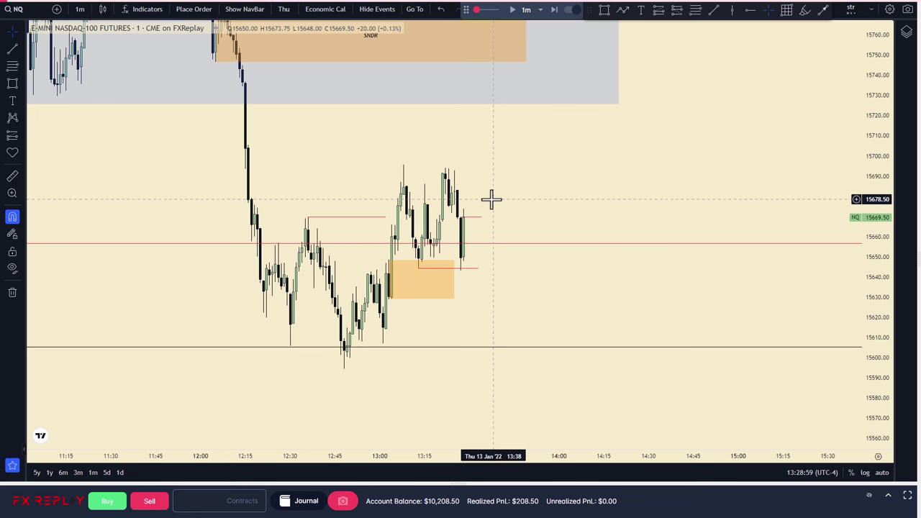
Step: Advance the replay candle by candle to 13:35:59
click(555, 10)
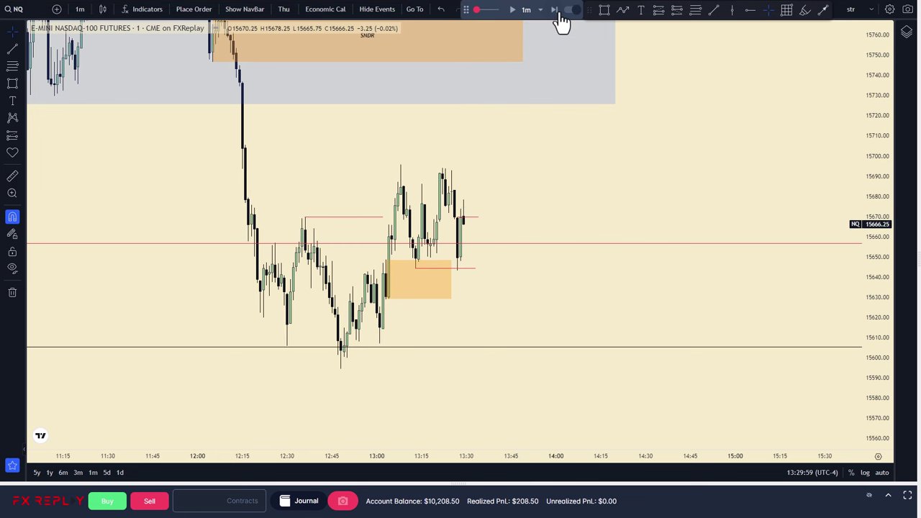
click(557, 13)
click(557, 13)
click(558, 12)
click(557, 12)
click(557, 12)
click(558, 12)
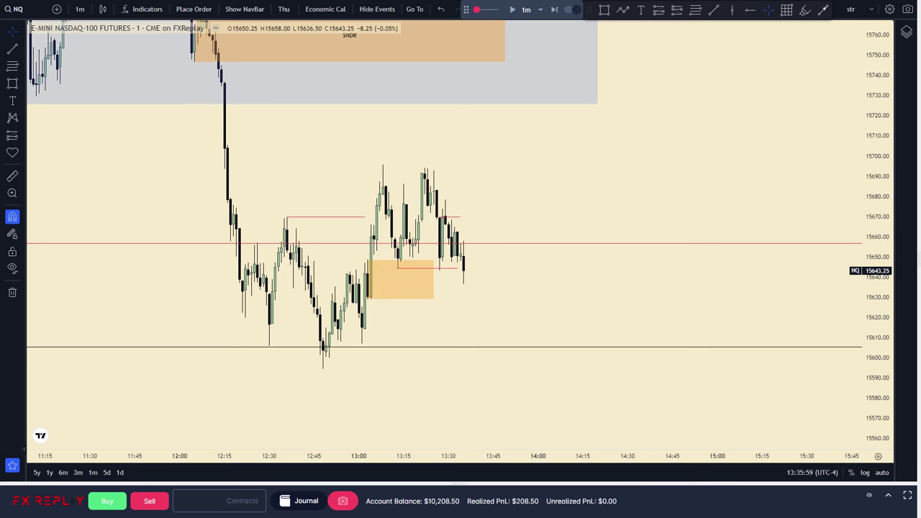
Step: Bring the market-structure diagram image over the chart, examine its zone and candle-break example, and move it away
drag(920, 72, 370, 94)
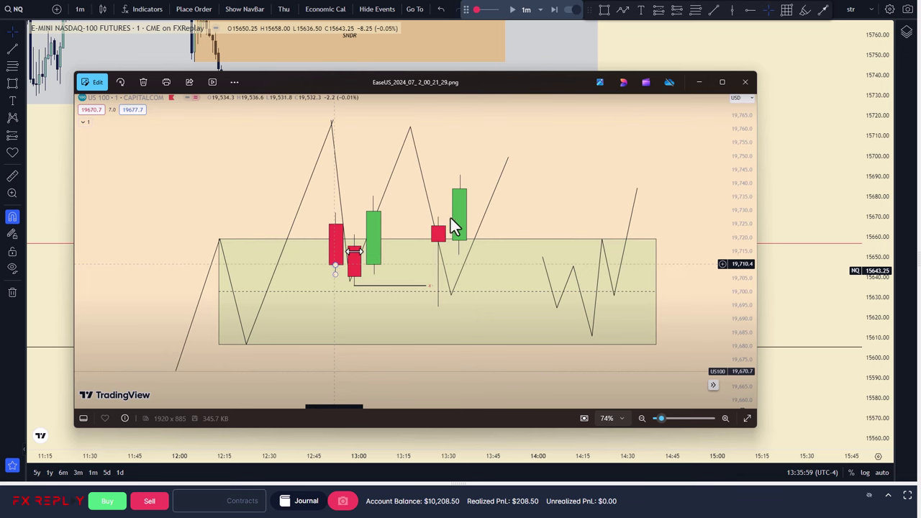
drag(540, 83, 487, 62)
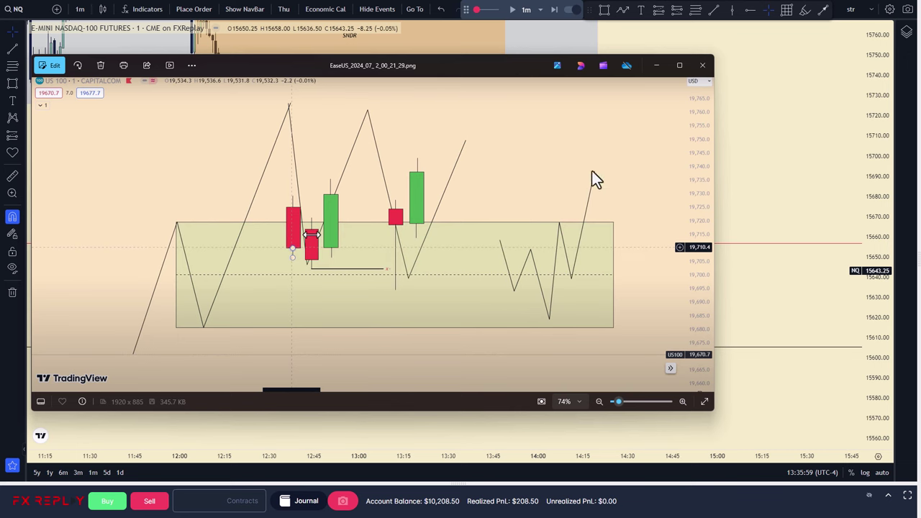
drag(450, 64, 920, 138)
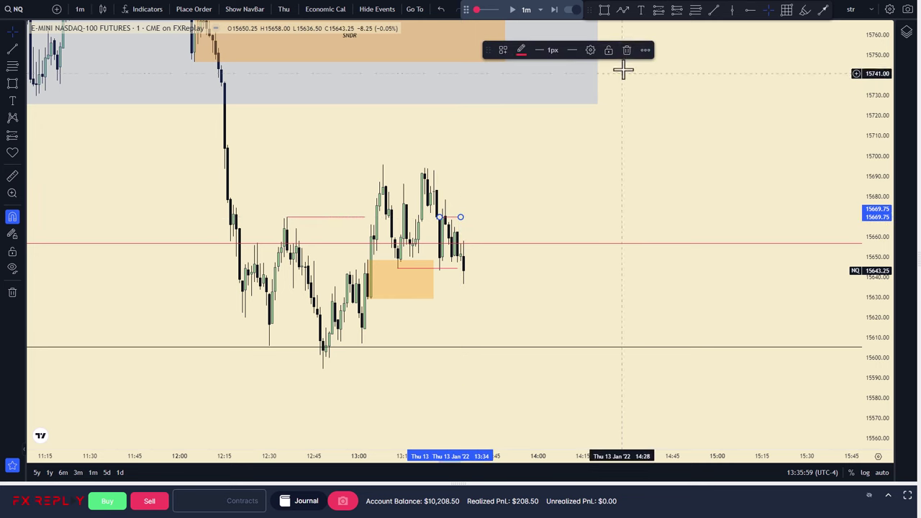
Step: Delete the short red line at 15669.75 and advance the replay to 13:38:59
click(623, 50)
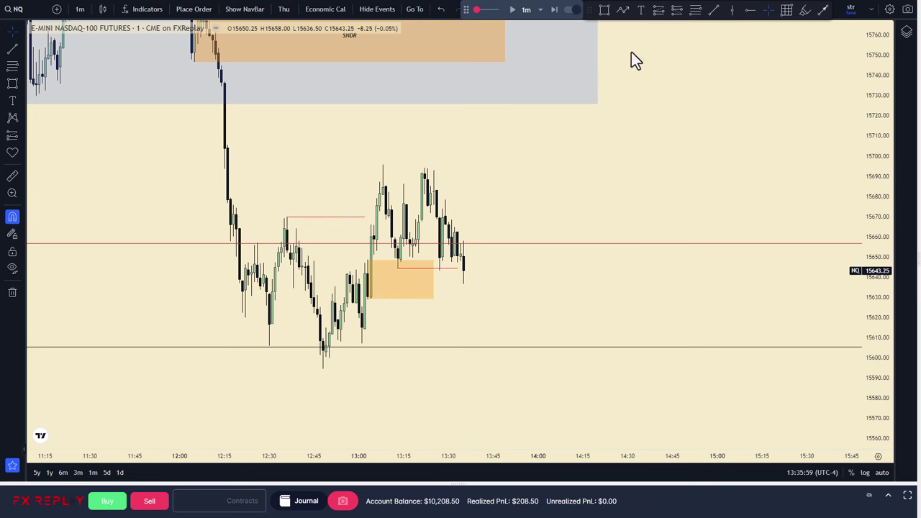
click(553, 10)
click(553, 10)
click(553, 10)
Step: Check the price action on the 2-minute timeframe and return the chart to 1 minute
key(2)
key(Return)
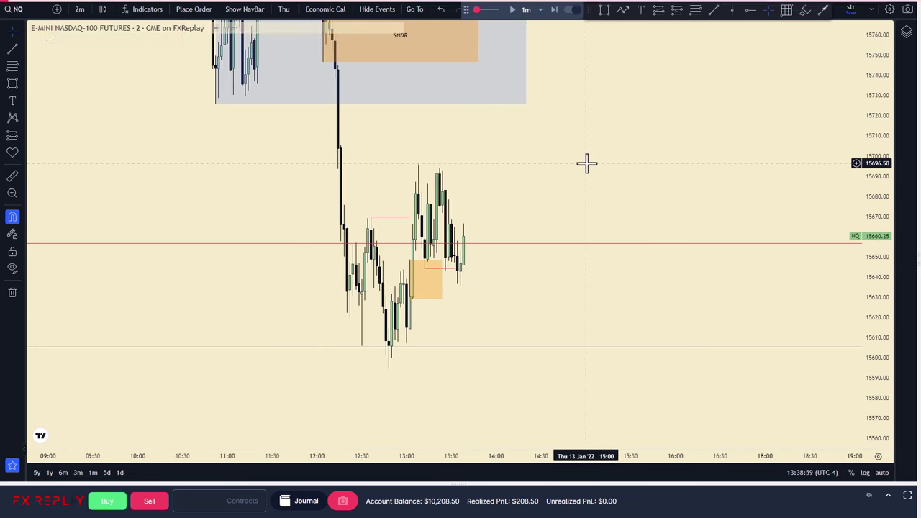
key(1)
key(Return)
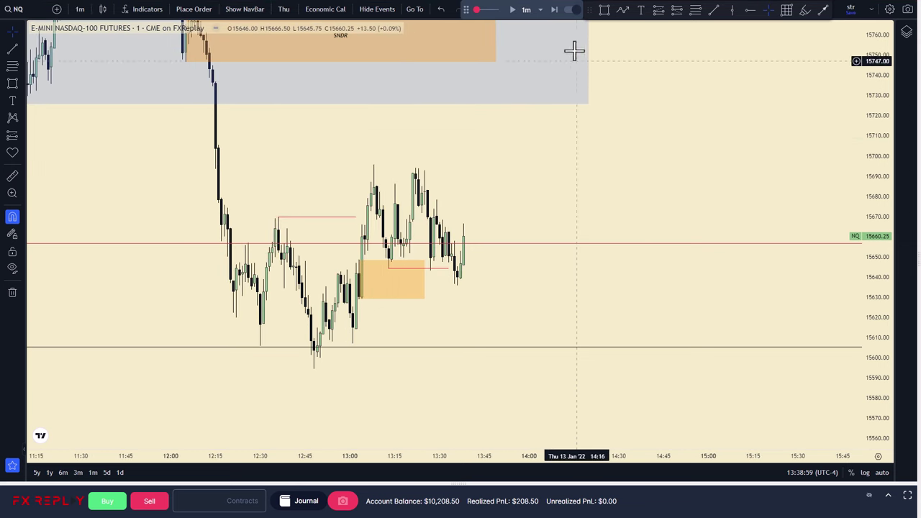
Step: Extend the orange zone between 15629.00 and 15648.50 to about 13:55 and advance the replay to 14:03:59
drag(424, 279, 513, 278)
click(528, 215)
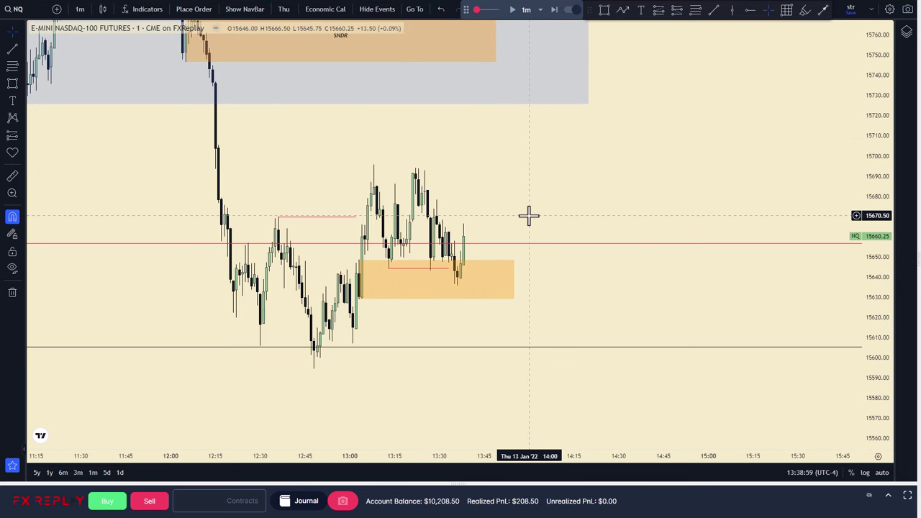
click(554, 11)
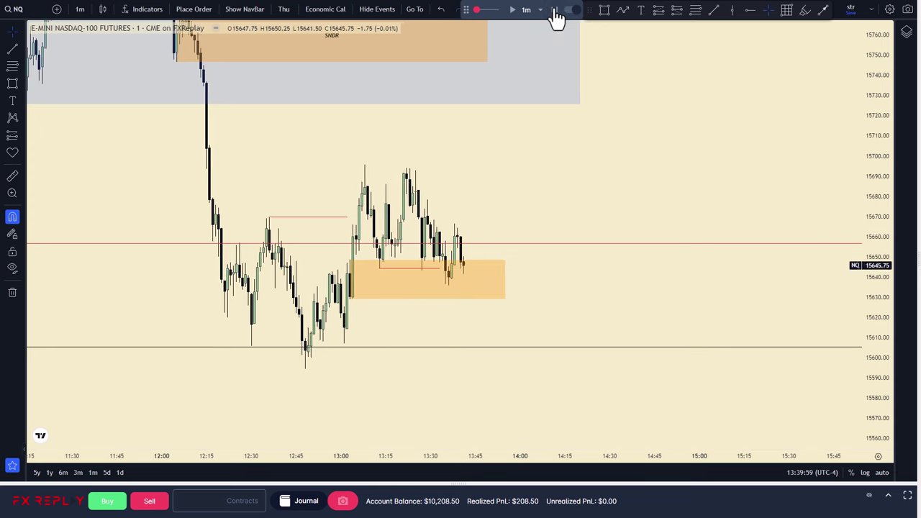
click(554, 10)
click(554, 11)
click(554, 11)
click(554, 11)
click(554, 11)
click(554, 11)
click(554, 11)
click(554, 10)
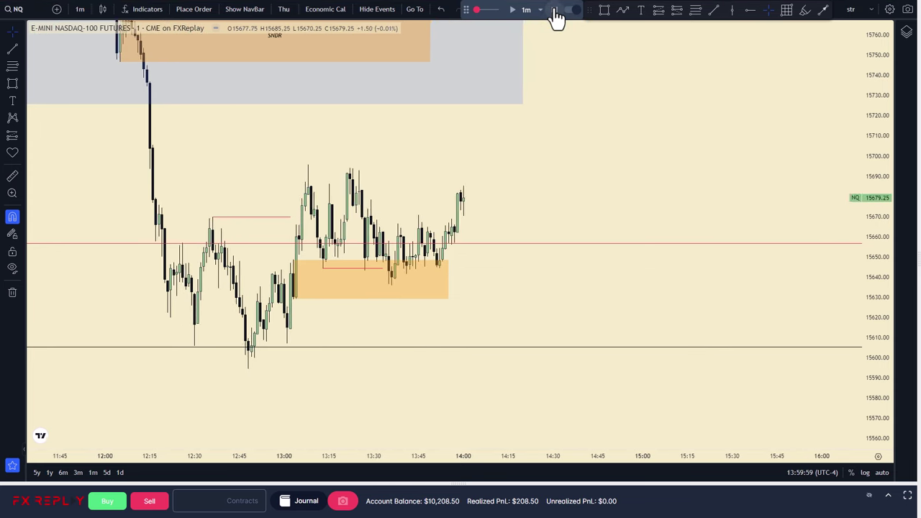
click(554, 11)
Step: Extend the SNDR zone to about 14:17 and advance the replay to 14:19:59
click(439, 279)
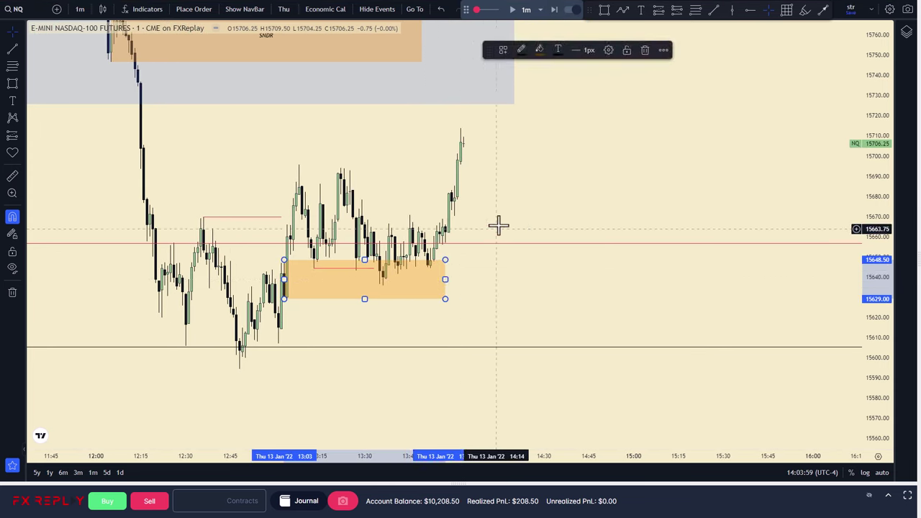
drag(498, 225, 633, 232)
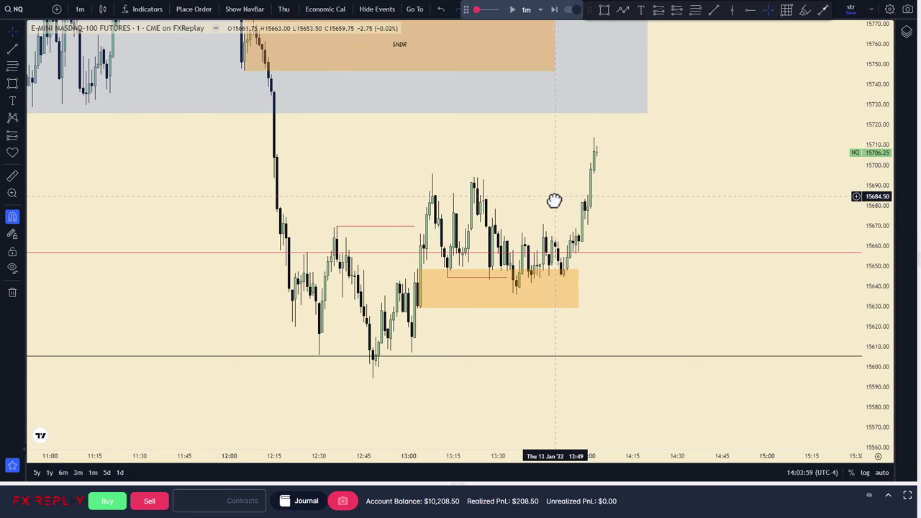
drag(554, 200, 528, 250)
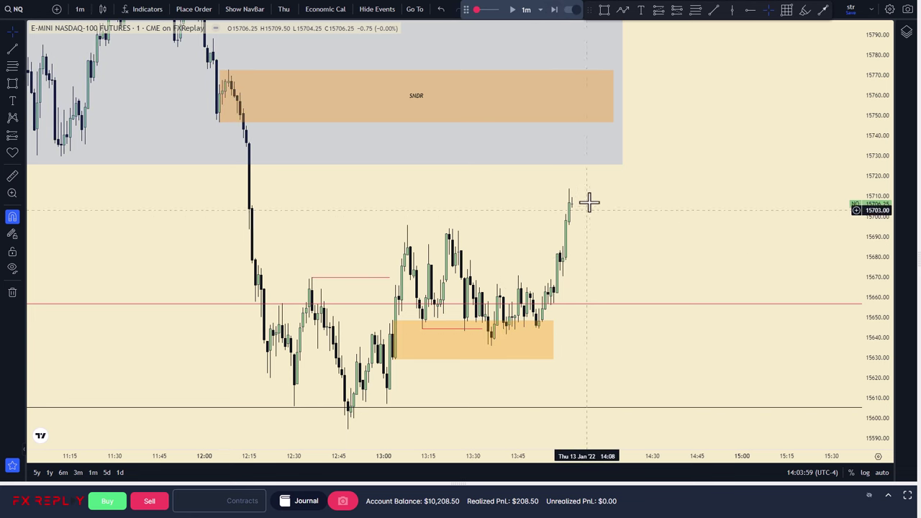
click(554, 20)
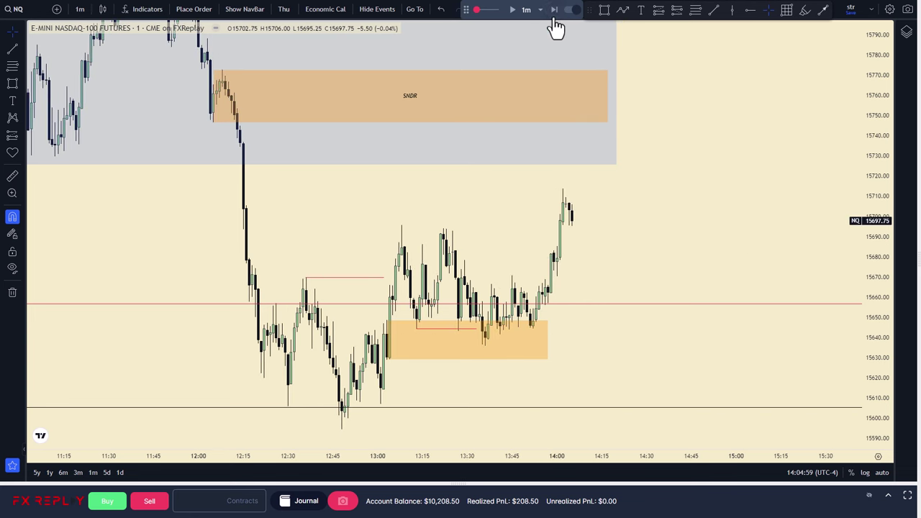
click(554, 20)
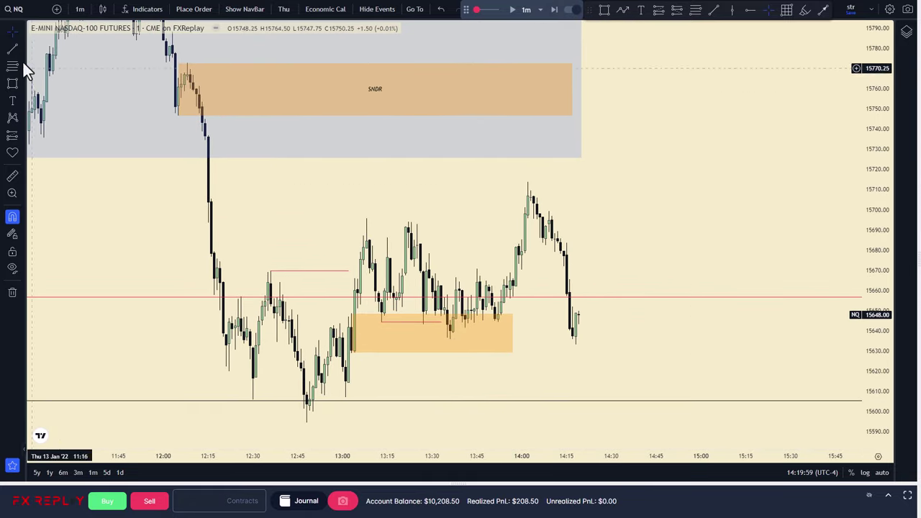
Step: Draw a horizontal trend line from the 13:36 low to about 14:22 and extend the orange zone to about 14:20
click(12, 48)
click(450, 343)
click(587, 340)
click(578, 180)
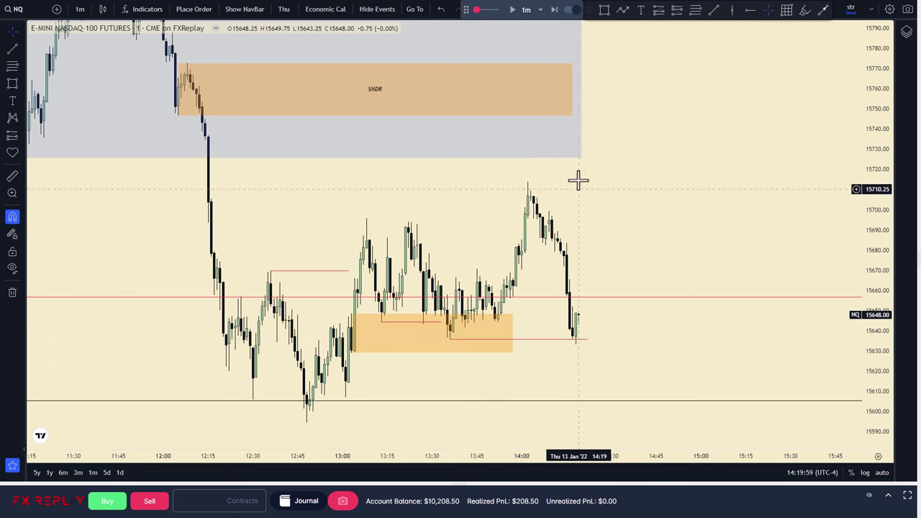
drag(512, 333, 583, 333)
Step: Advance the replay four candles to 14:23:59
click(554, 10)
click(553, 10)
click(554, 10)
click(554, 10)
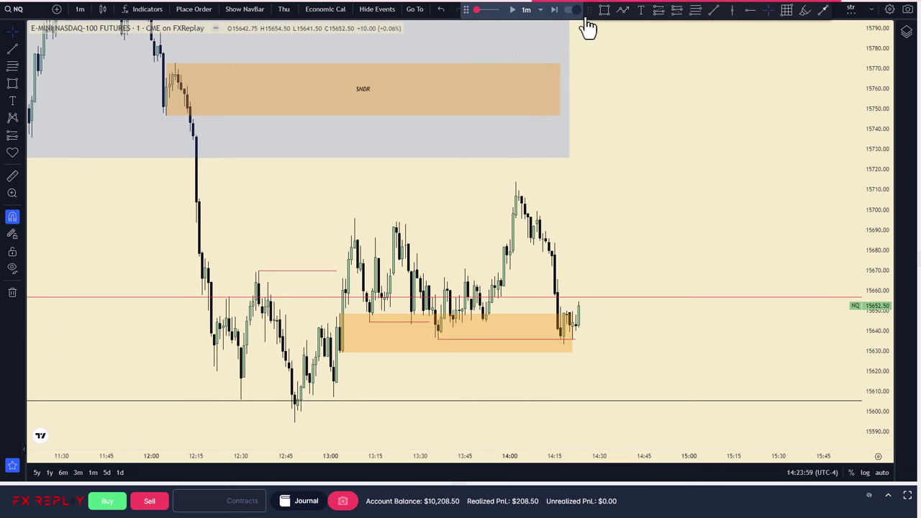
Step: Draw a rectangle from 15648.75 to 15633.25, starting at 14:18 and extending to about 14:31
click(603, 10)
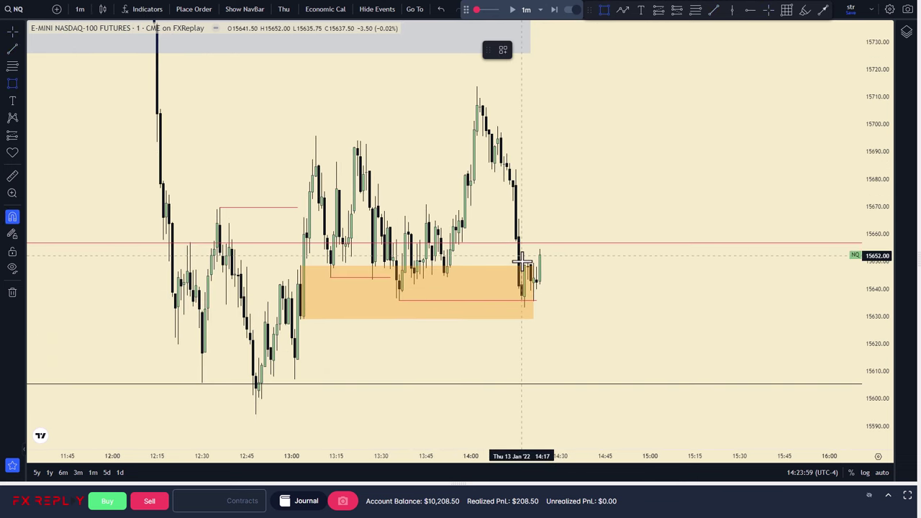
mouse_move(523, 265)
mouse_down()
mouse_move(525, 312)
mouse_move(538, 283)
mouse_move(563, 286)
mouse_up()
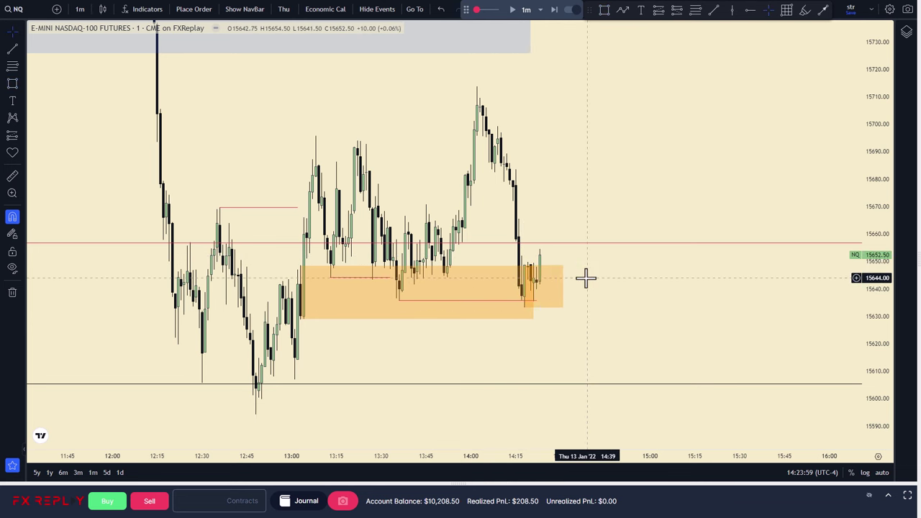
click(564, 286)
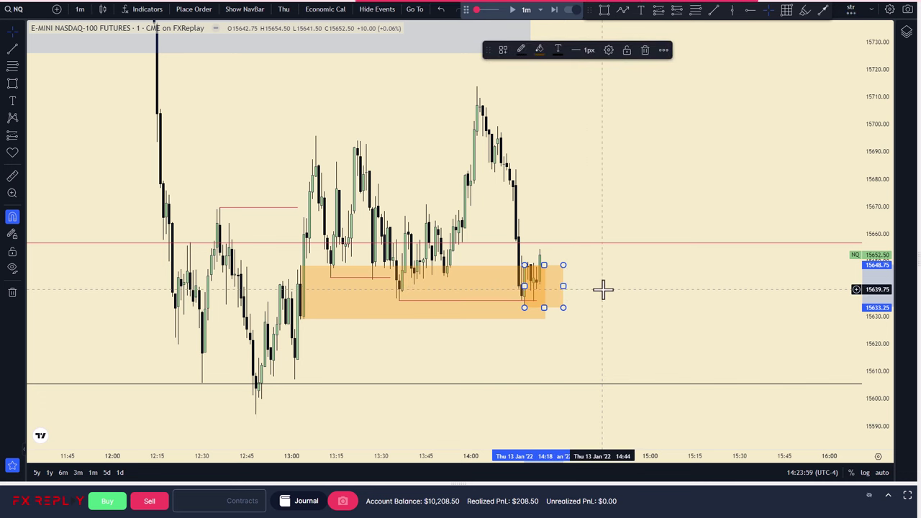
Step: Change the fill of the rectangle between 15648.75 and 15633.25 from orange to blue
click(596, 271)
click(564, 280)
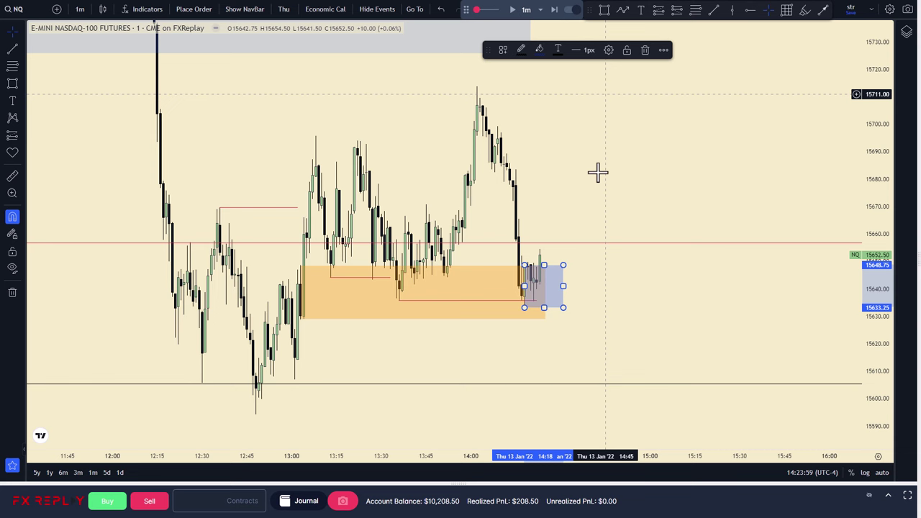
click(598, 173)
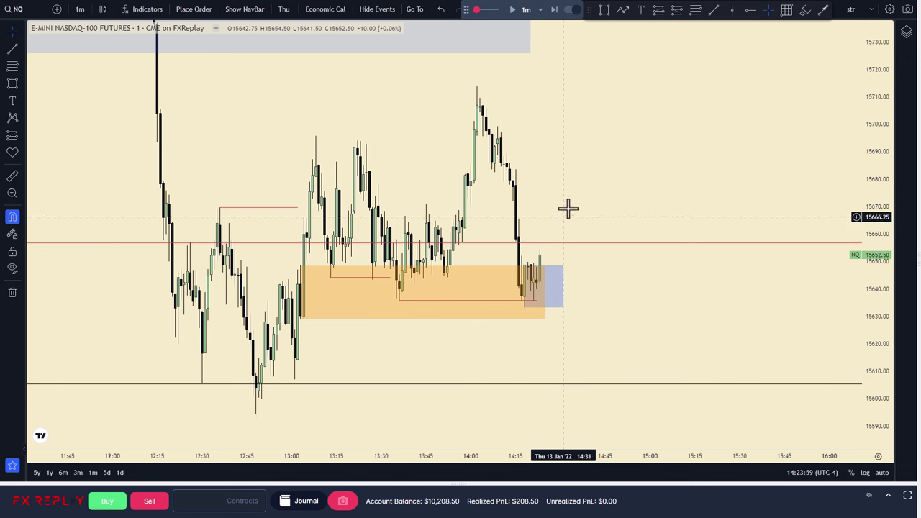
Step: Draw a red trend line from 15696.75 at about 13:09 across to the 13:22 high
click(715, 12)
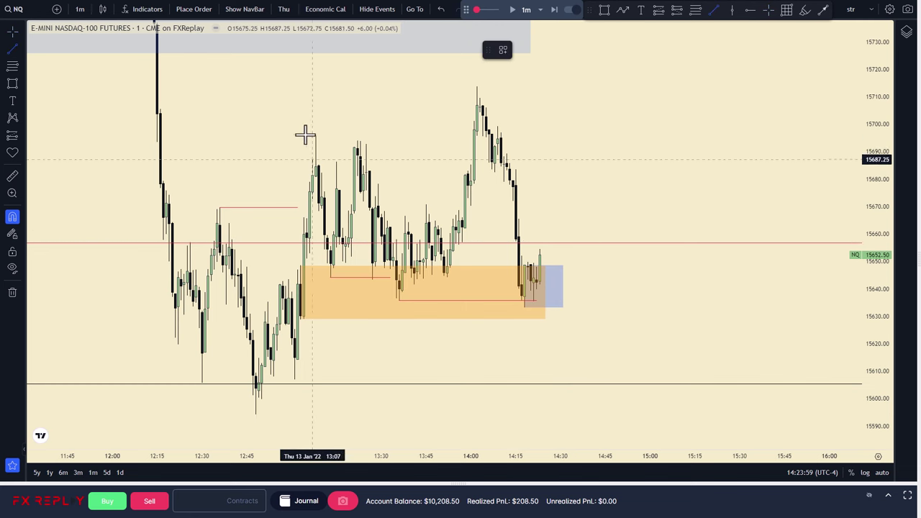
click(318, 134)
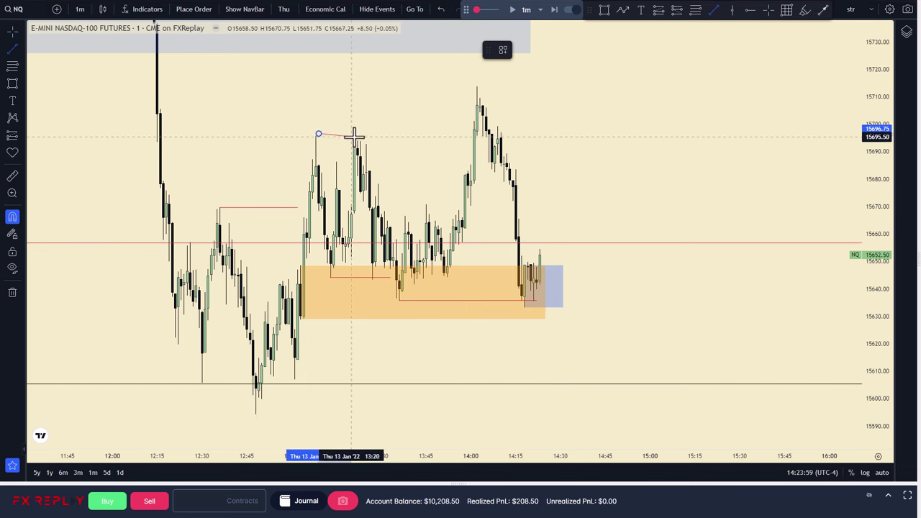
click(358, 141)
click(375, 144)
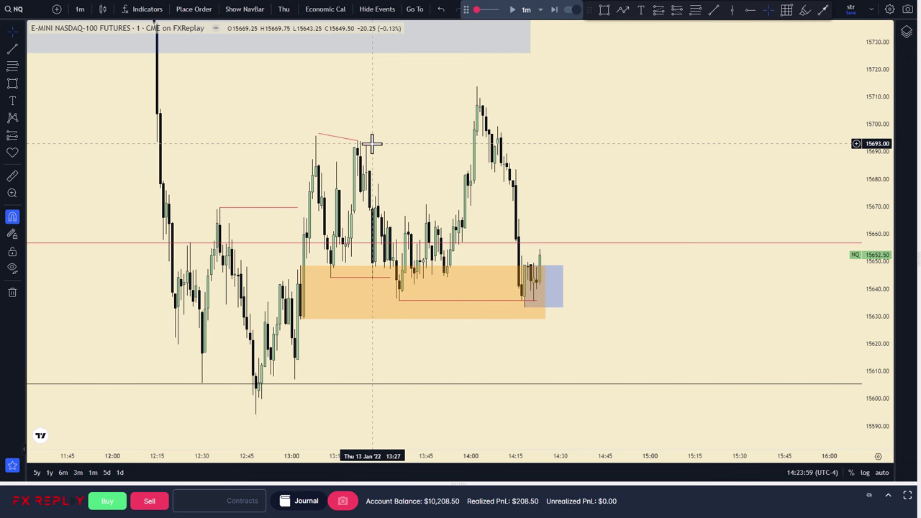
Step: Advance the replay to 14:30:59 and snap the upper trend line's start to the 13:08 high
click(553, 18)
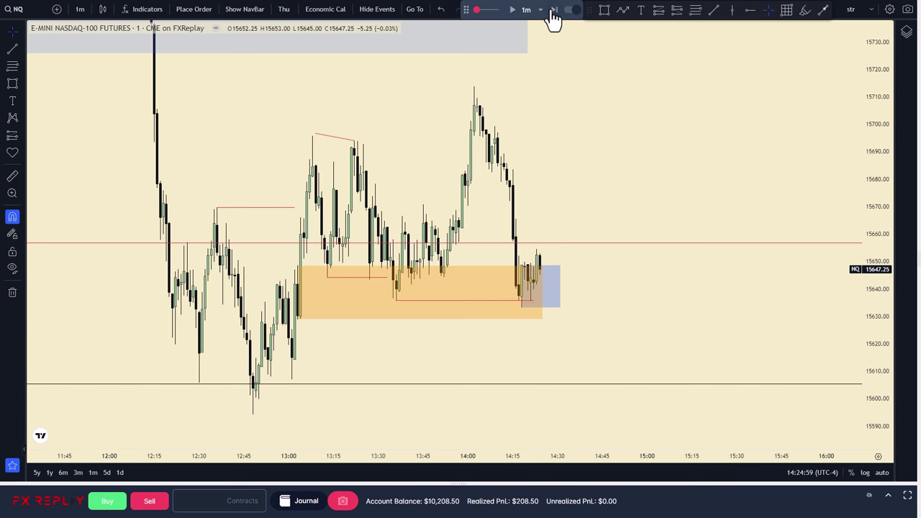
click(553, 18)
click(553, 18)
click(553, 18)
click(553, 18)
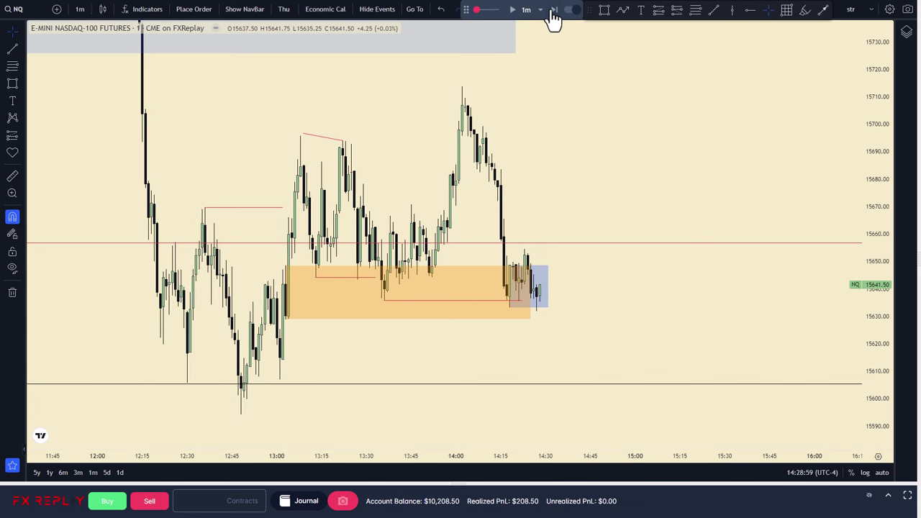
click(553, 18)
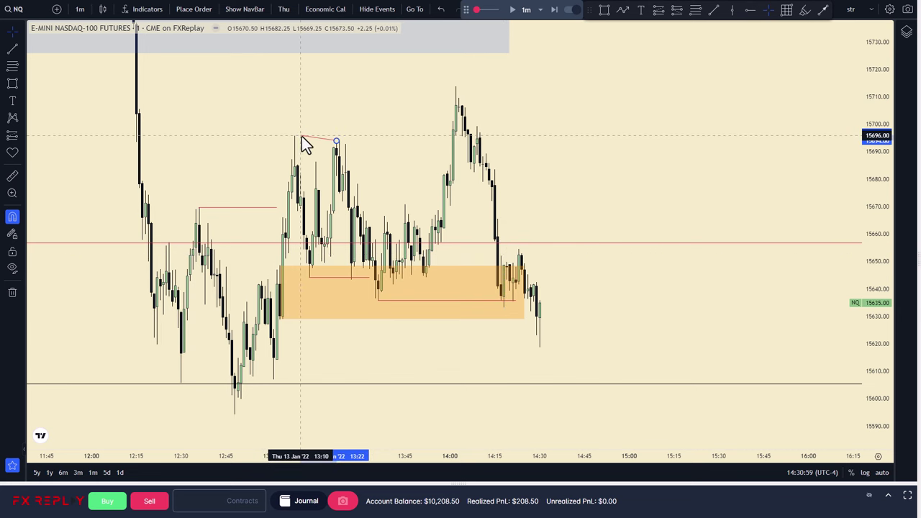
drag(294, 138, 340, 140)
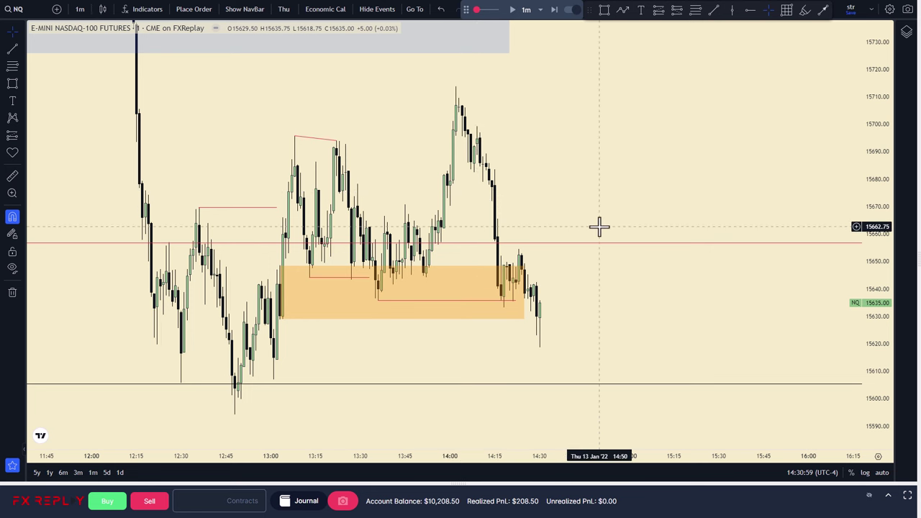
Step: Delete the orange zone and shorten the 15635.75 line from the 13:36 low so it ends at about 14:13
drag(524, 292, 485, 292)
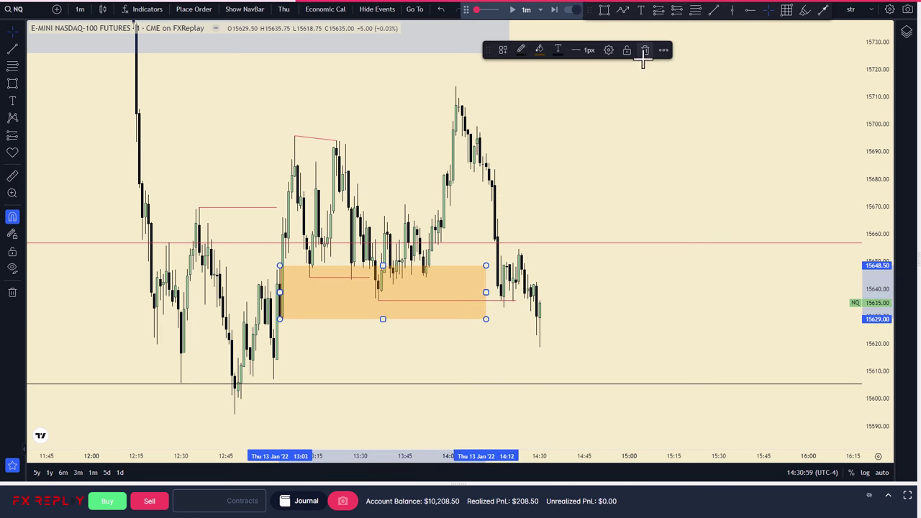
click(644, 58)
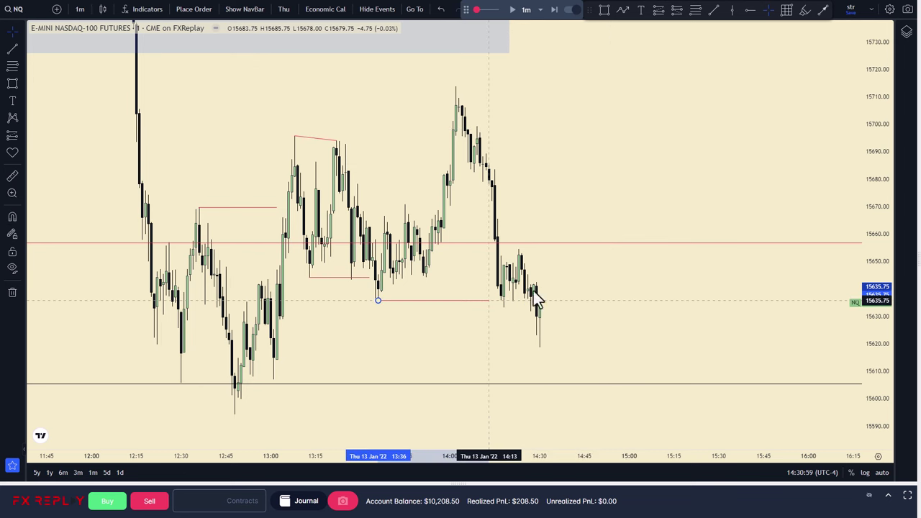
click(552, 284)
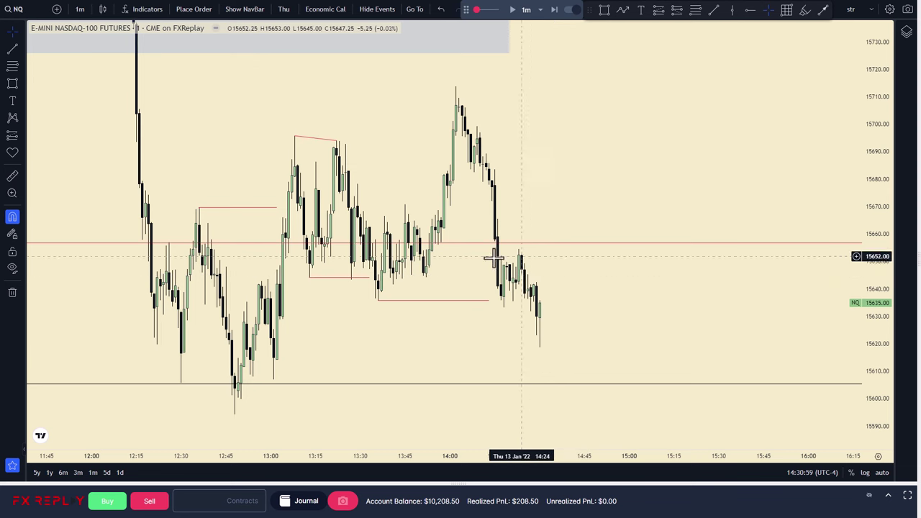
Step: Advance the replay candle by candle to 14:52:59
click(554, 11)
click(554, 11)
click(554, 11)
drag(572, 274, 592, 220)
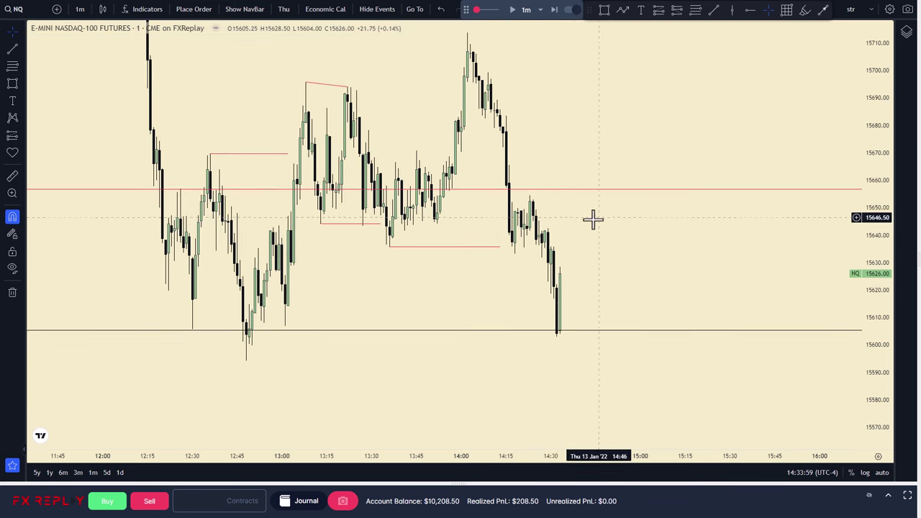
click(555, 11)
click(555, 10)
click(554, 10)
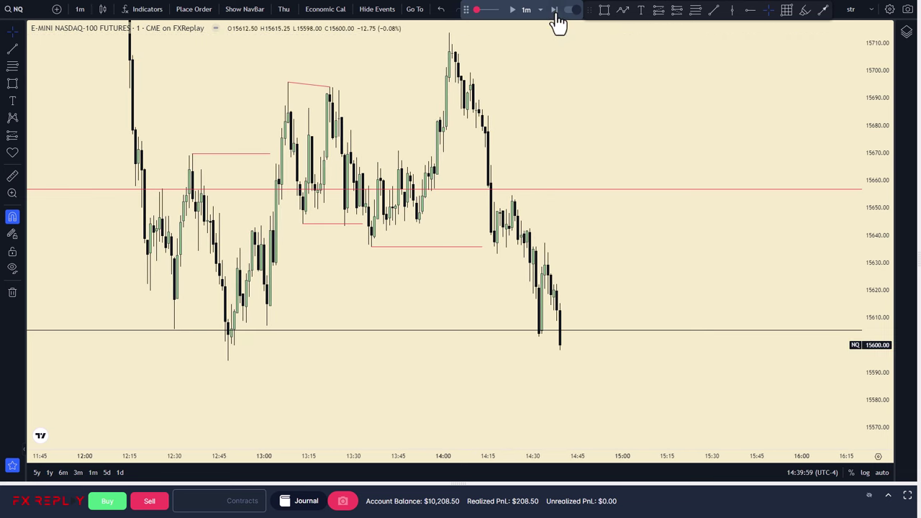
click(554, 10)
click(554, 10)
click(554, 10)
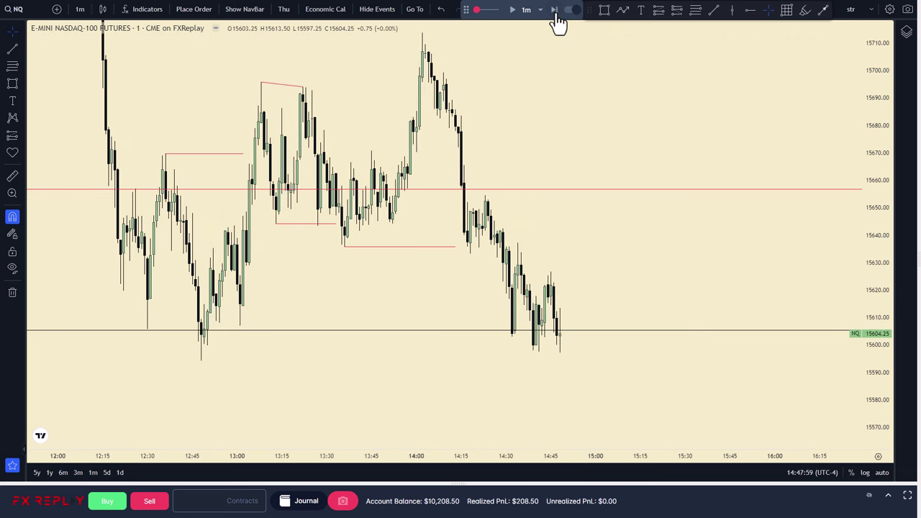
click(555, 10)
click(555, 10)
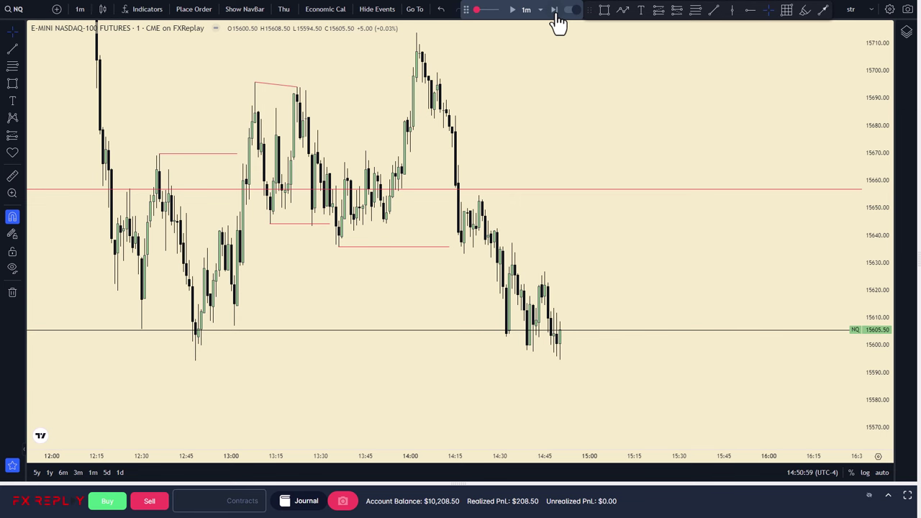
click(554, 10)
click(554, 10)
Step: Switch to the 15-minute chart and extend the grey zone to about 19:00 and the SNDR zone to about 18:45
text(15)
key(Return)
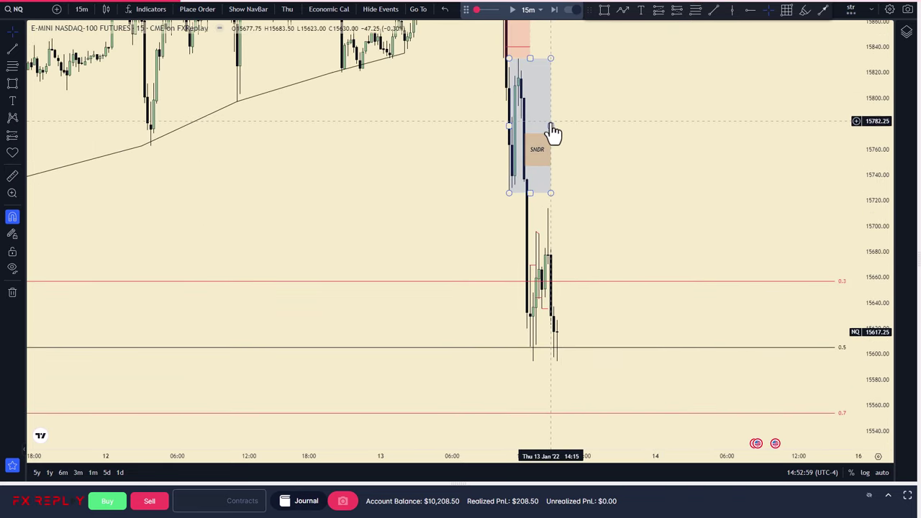
drag(551, 126, 591, 149)
click(559, 148)
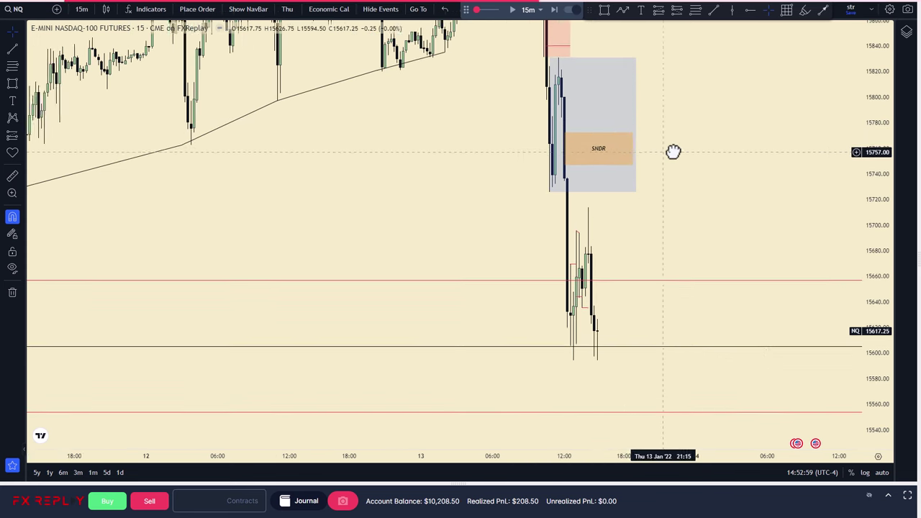
drag(878, 148, 878, 234)
scroll(568, 367, up, 4)
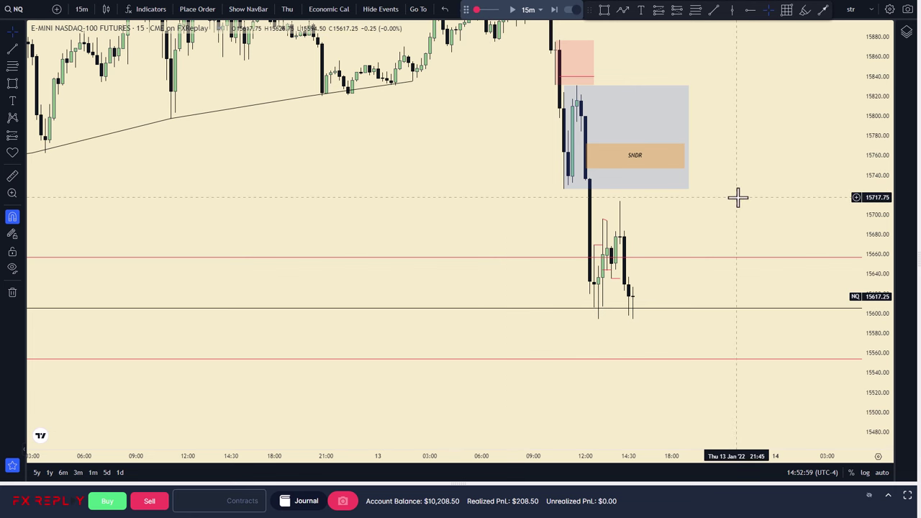
Step: Level the upper trend line at the 13:00 candle's high on the 15-minute chart and extend it to about 14:30
text(5)
key(Return)
text(15)
key(Return)
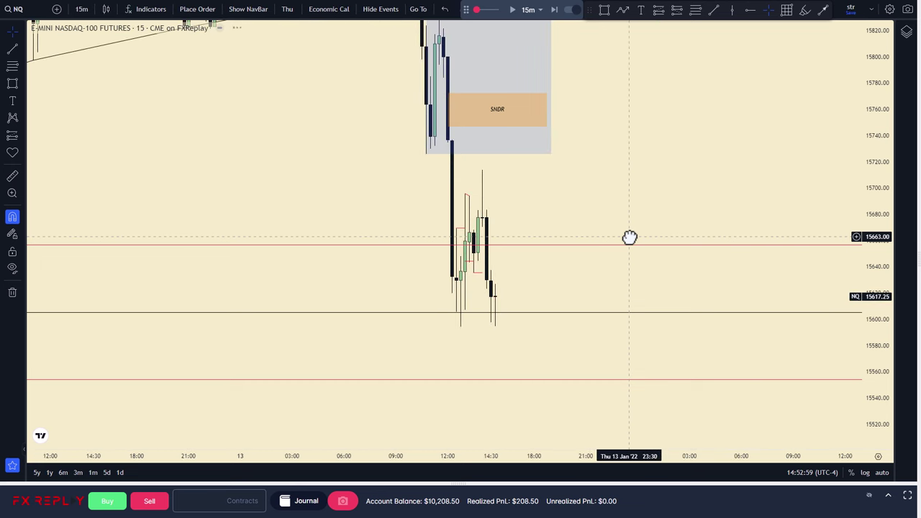
click(490, 194)
drag(567, 194, 702, 165)
scroll(617, 183, up, 3)
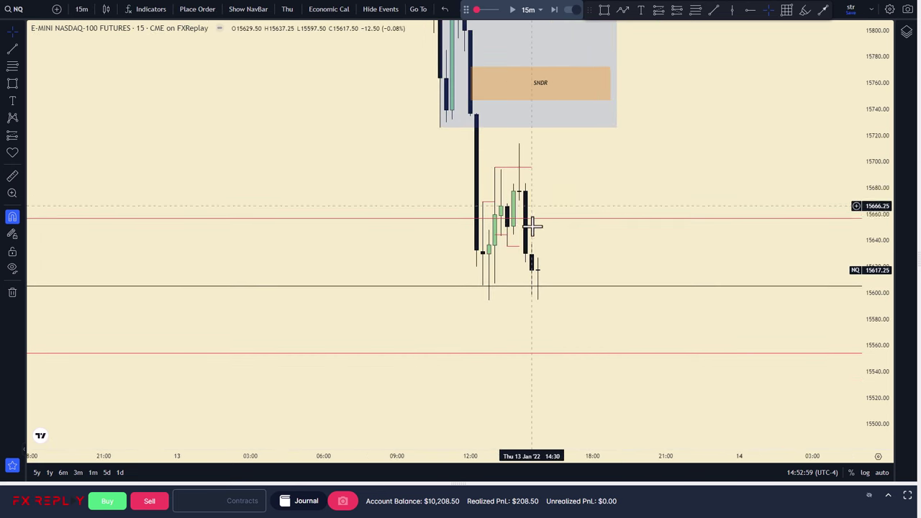
Step: Examine the 15-minute structure back to the green demand zone and around the horizontal retracement levels
drag(598, 167, 630, 225)
drag(882, 111, 882, 200)
drag(592, 209, 573, 185)
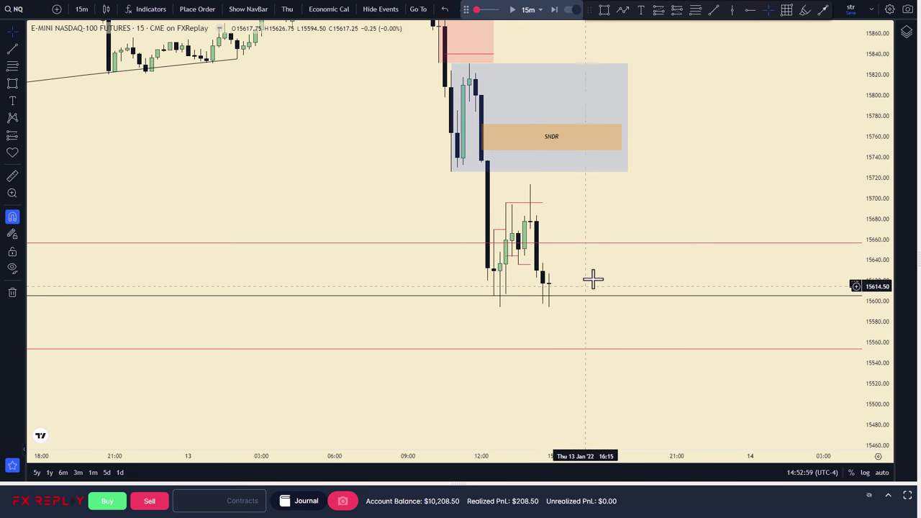
mouse_move(609, 209)
mouse_down()
mouse_move(629, 244)
mouse_move(618, 204)
mouse_up()
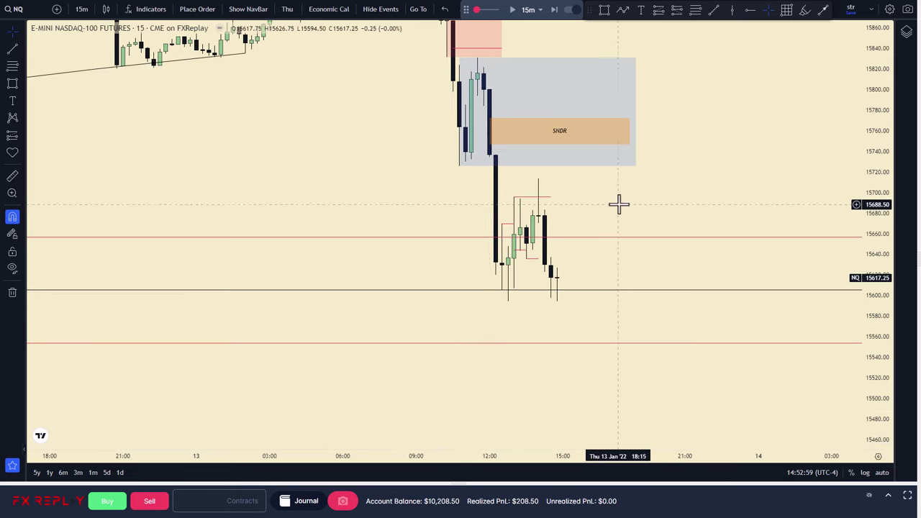
drag(471, 455, 702, 345)
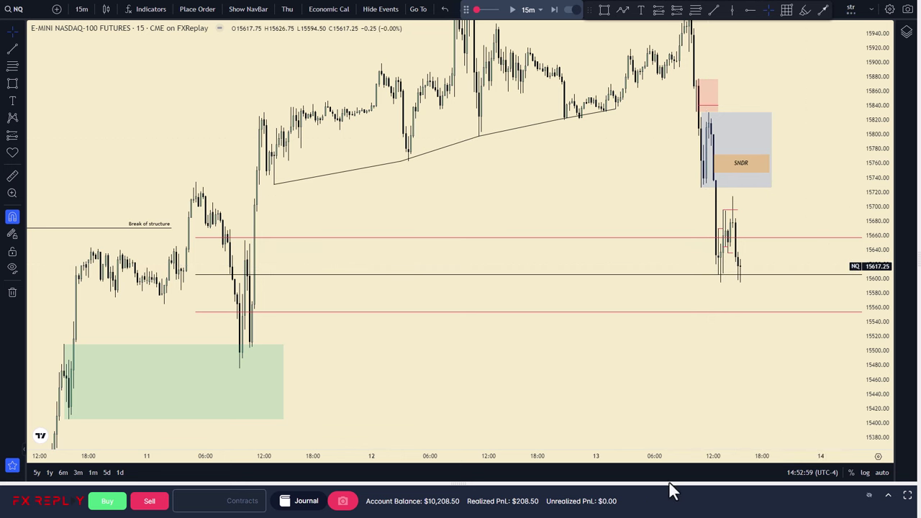
drag(669, 450, 547, 446)
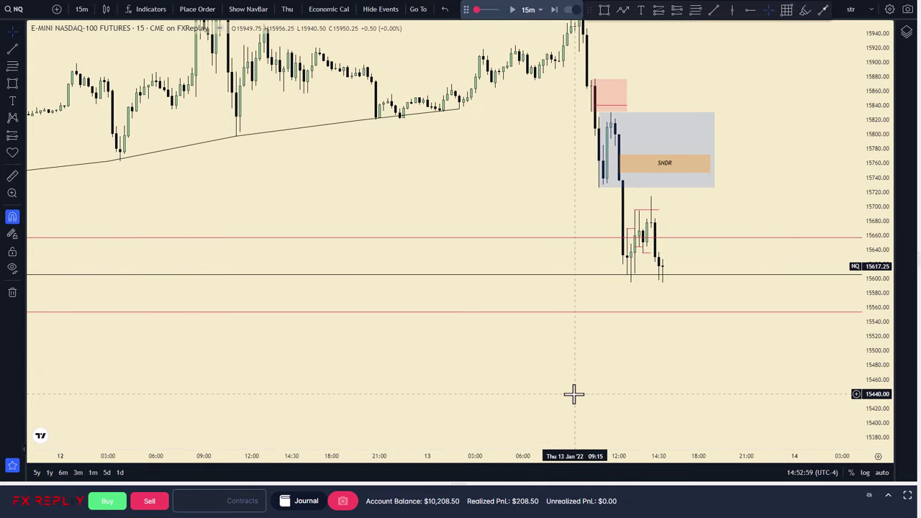
Step: Return to the 1-minute chart and play the replay forward to 15:24:59
key(1)
key(Return)
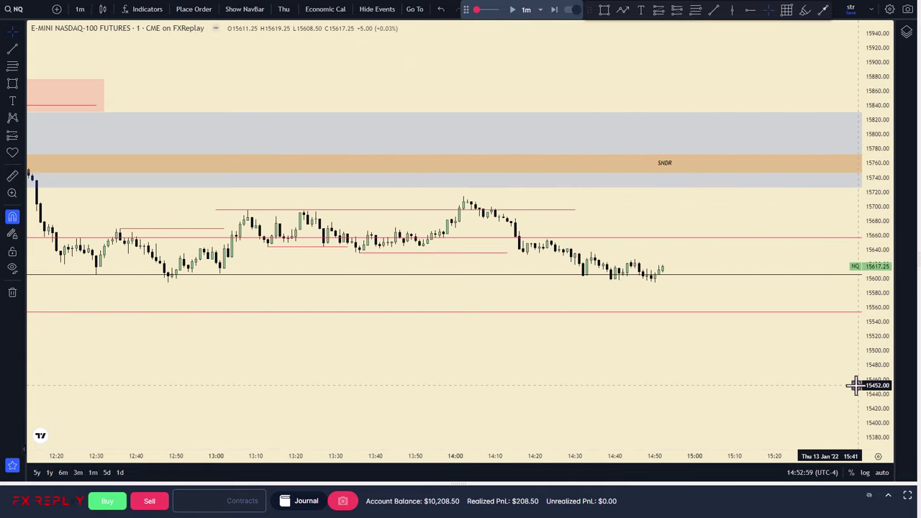
drag(869, 375, 863, 139)
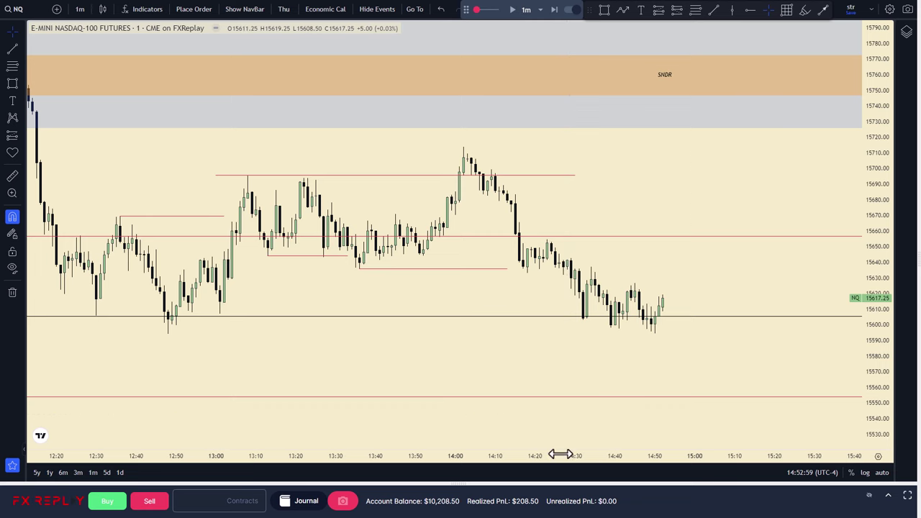
drag(561, 454, 688, 353)
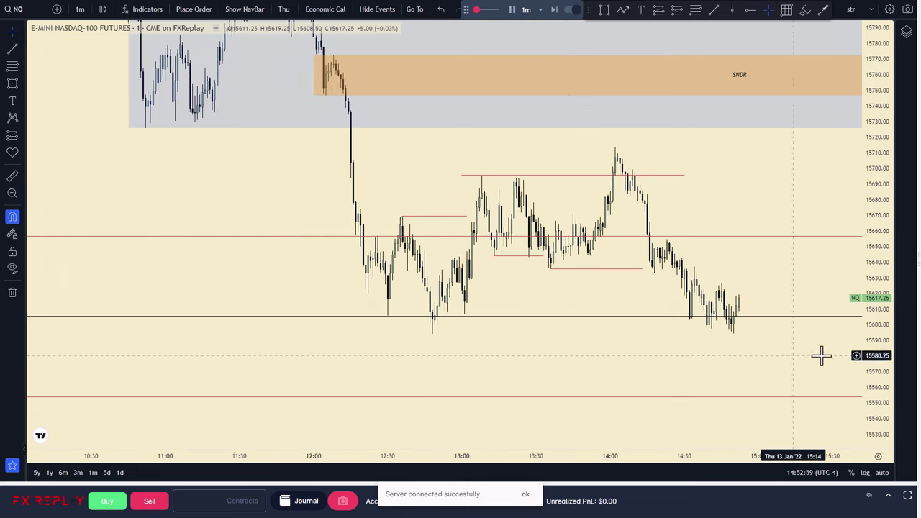
drag(873, 316, 753, 254)
drag(742, 168, 667, 150)
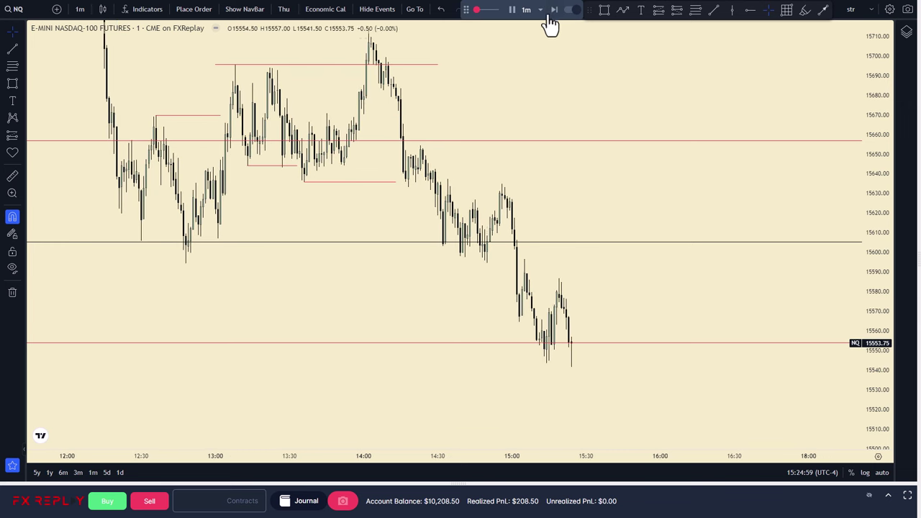
Step: Draw a horizontal trend line at 15596.50 from the 15:05 high to 15:42 and advance the replay to 15:32:59
click(13, 48)
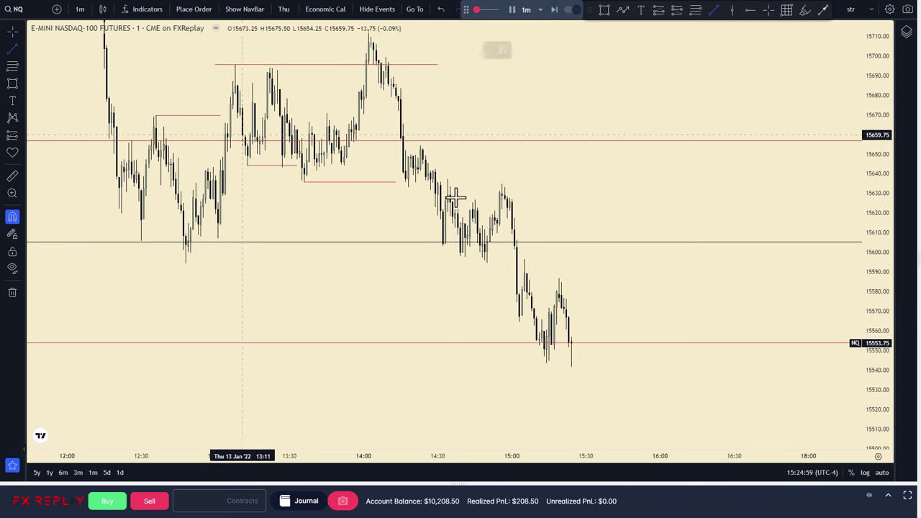
click(523, 259)
click(615, 259)
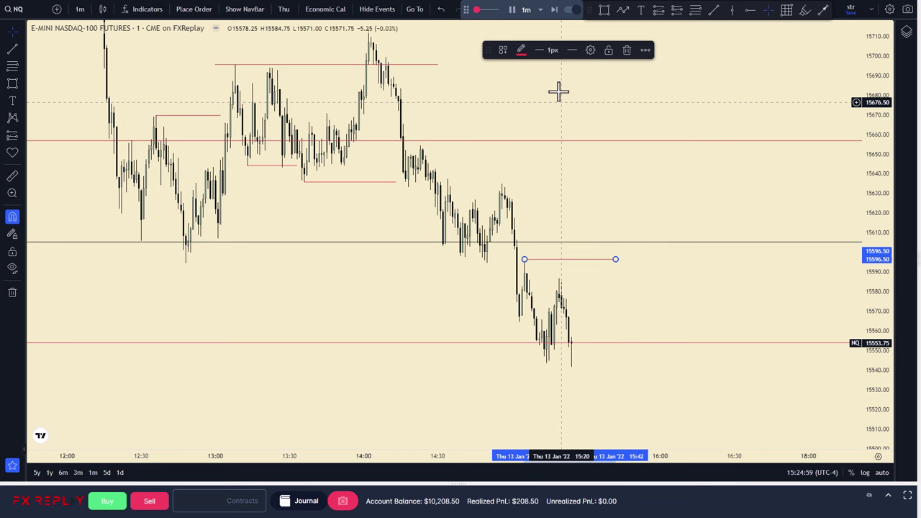
click(558, 15)
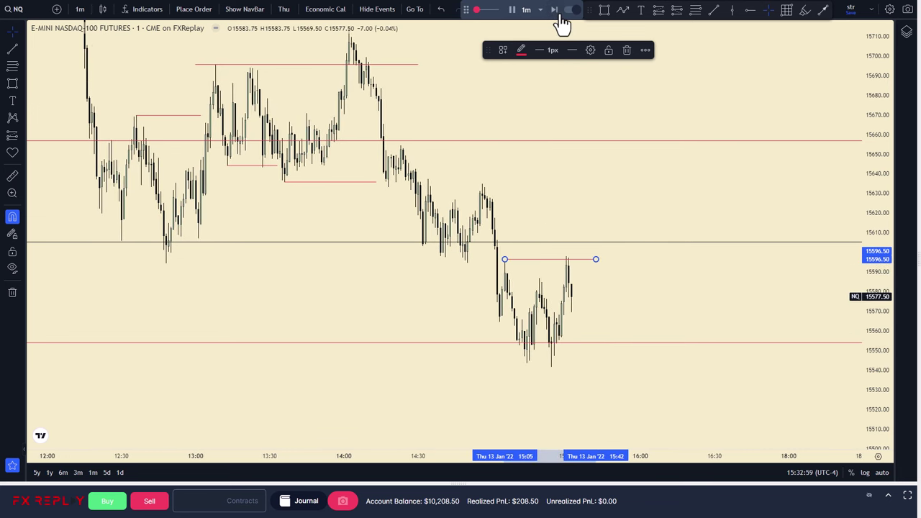
Step: Place a short position just after the latest candle with entry at 15580.00 and the stop at 15598.00
click(600, 117)
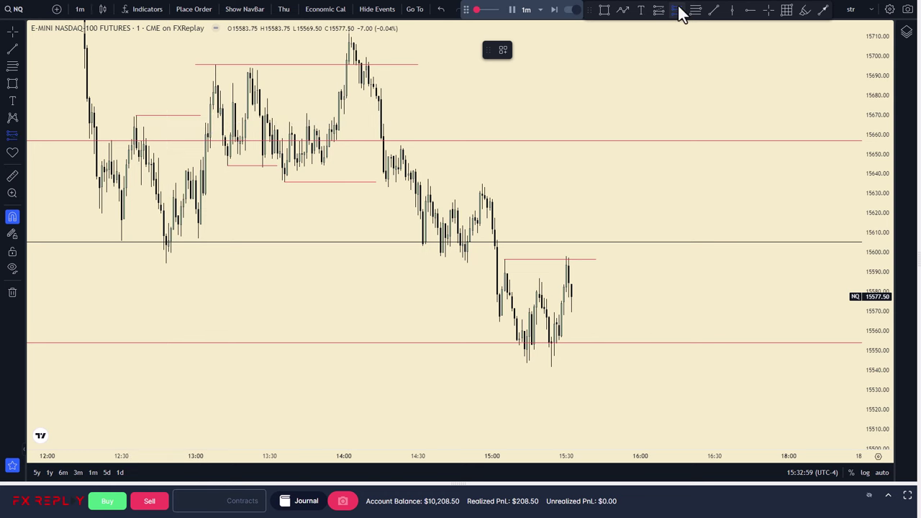
click(575, 292)
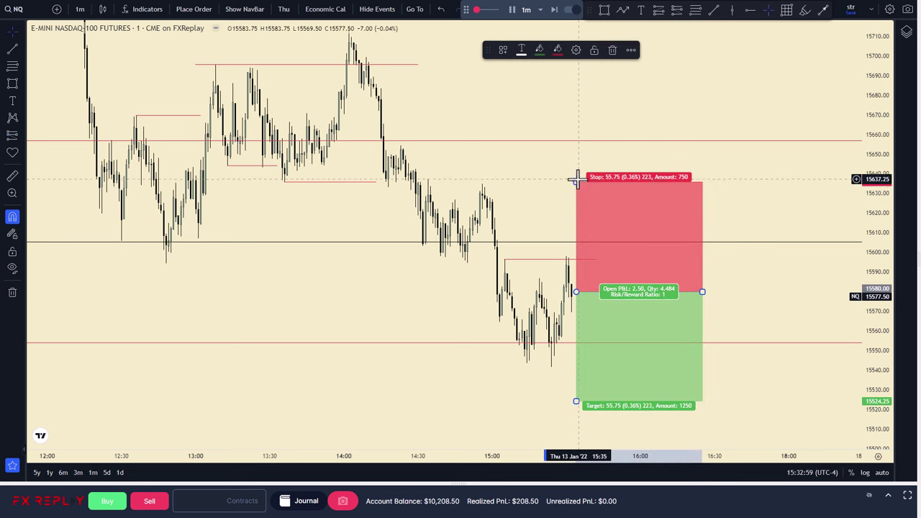
drag(576, 179, 566, 251)
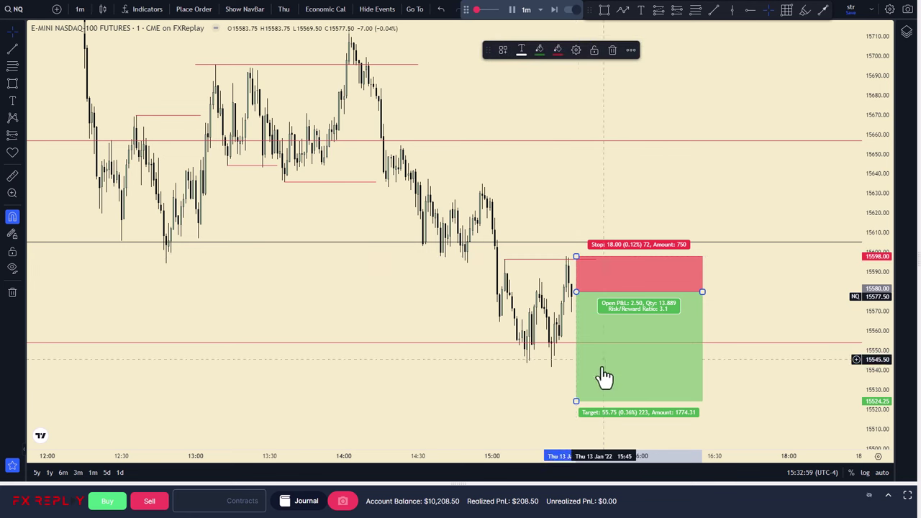
Step: Set the short position's target to 15561.25 and place the order at 15580 with a 15598 stop and 1% risk
mouse_move(575, 400)
mouse_down()
mouse_move(581, 321)
mouse_move(584, 329)
mouse_up()
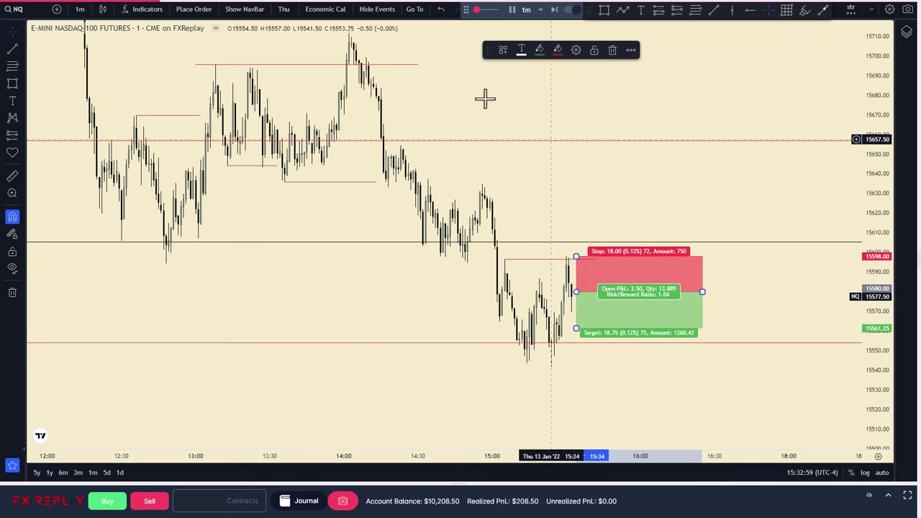
click(195, 10)
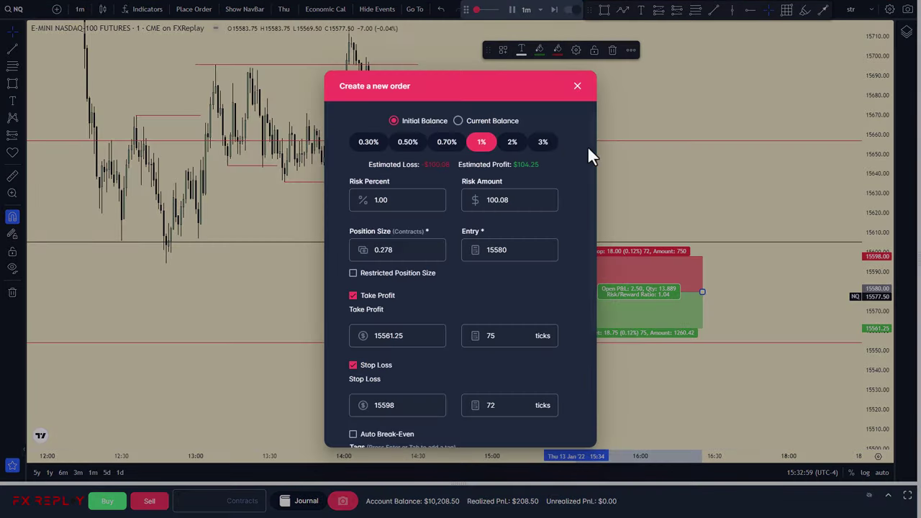
scroll(589, 194, down, 5)
click(502, 423)
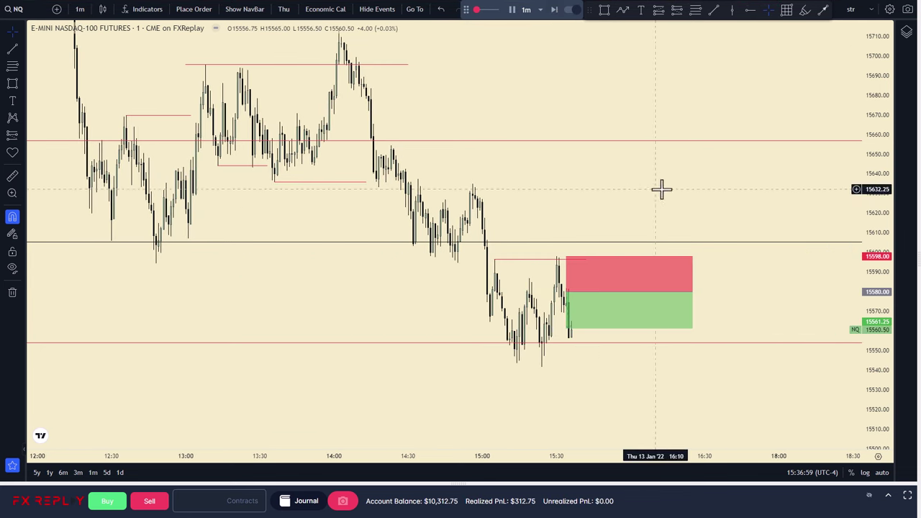
Step: Review the short trade against the preceding 1-minute structure, from the 14:00 high down to the latest candle
drag(827, 240, 680, 173)
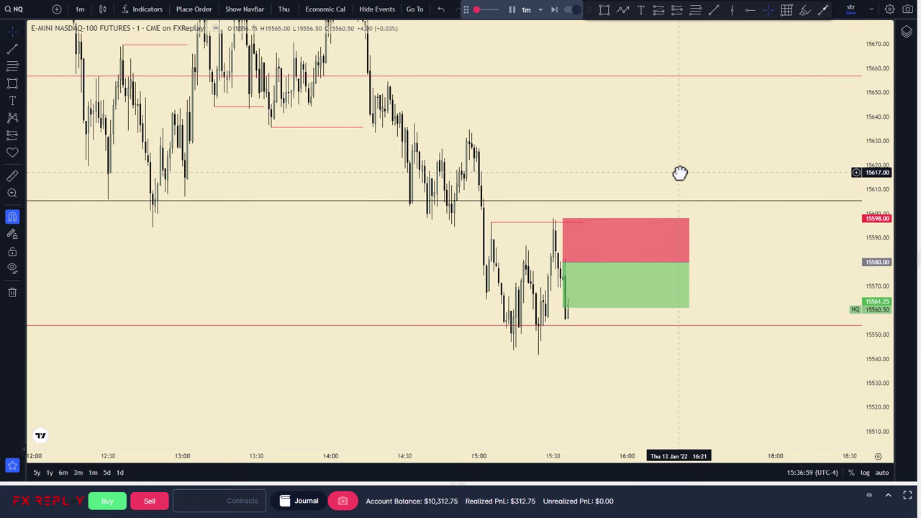
drag(589, 156, 650, 204)
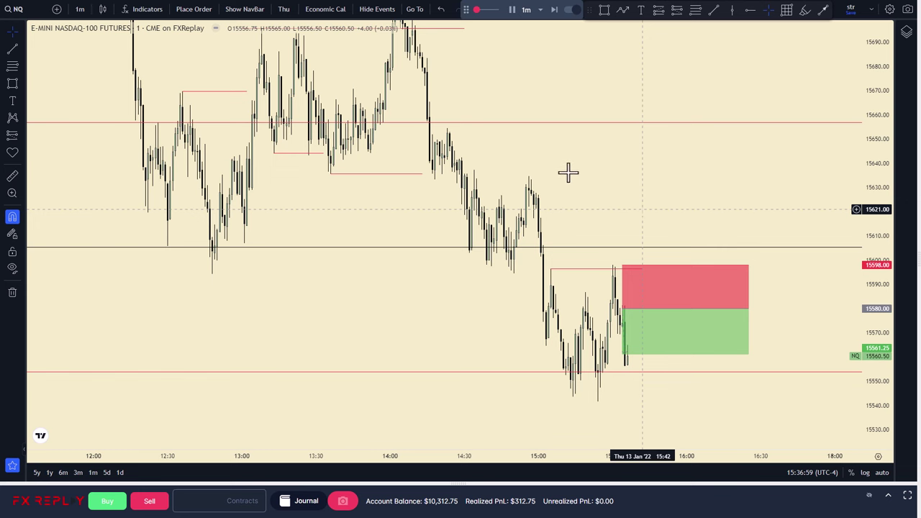
drag(568, 172, 579, 189)
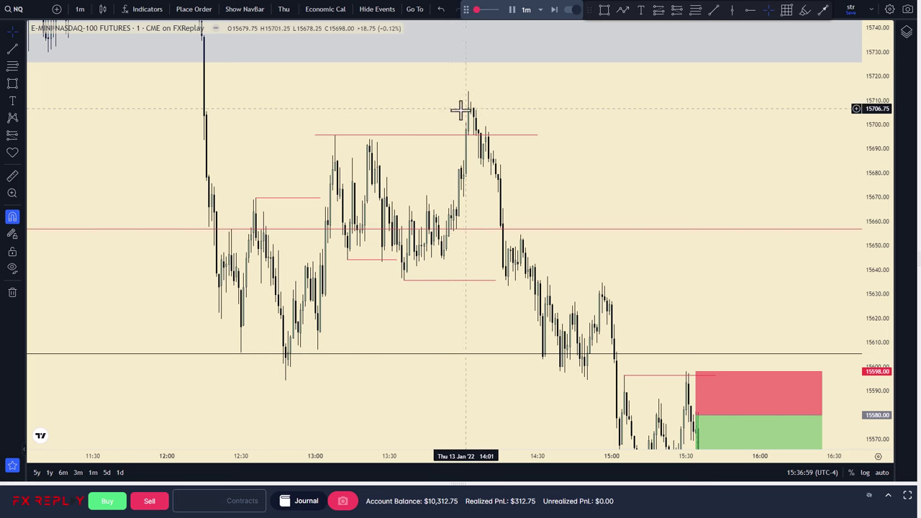
drag(582, 184, 511, 92)
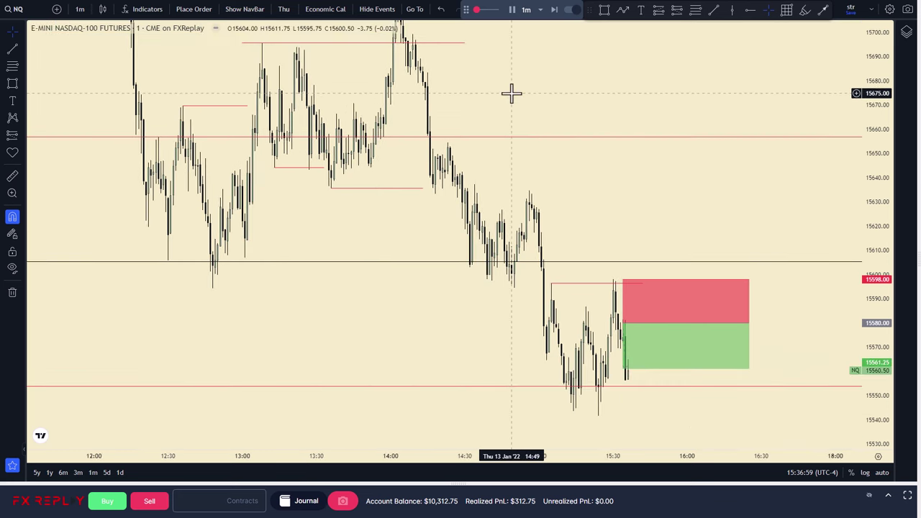
drag(480, 305, 452, 278)
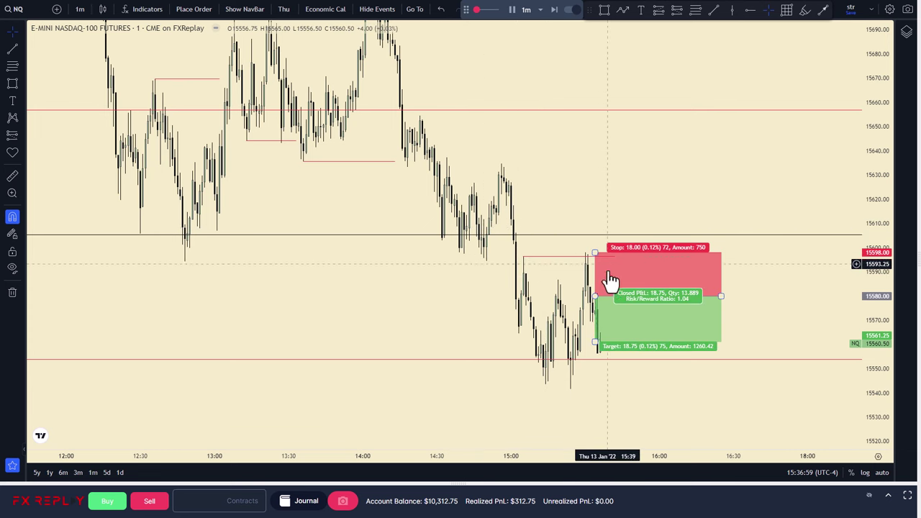
drag(551, 279, 535, 244)
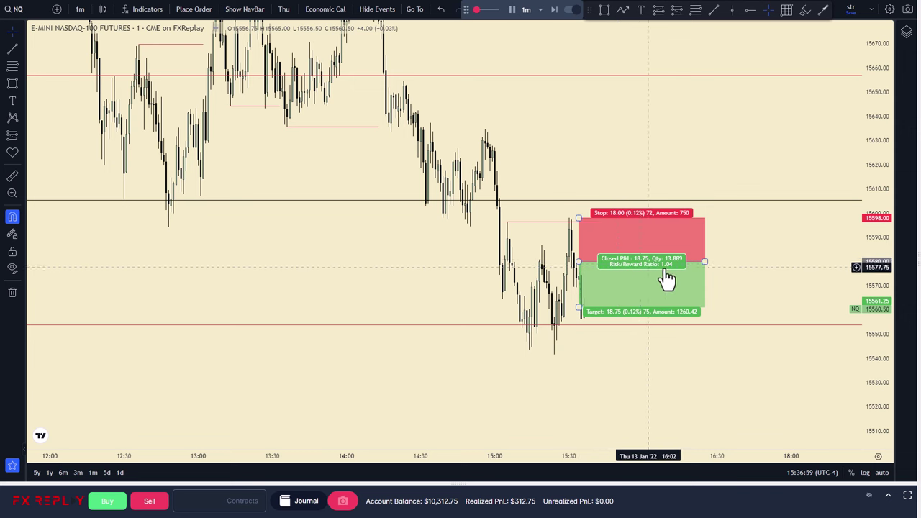
drag(737, 260, 778, 255)
drag(569, 453, 446, 425)
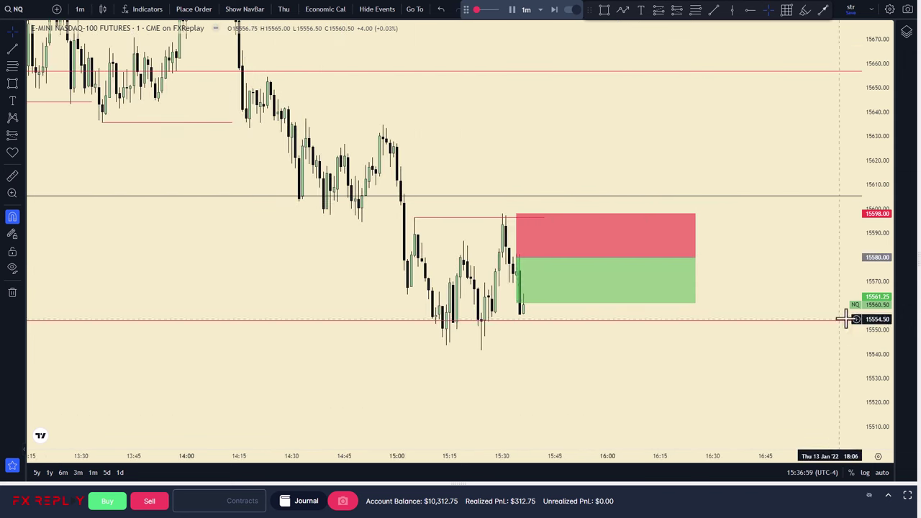
drag(869, 271, 870, 149)
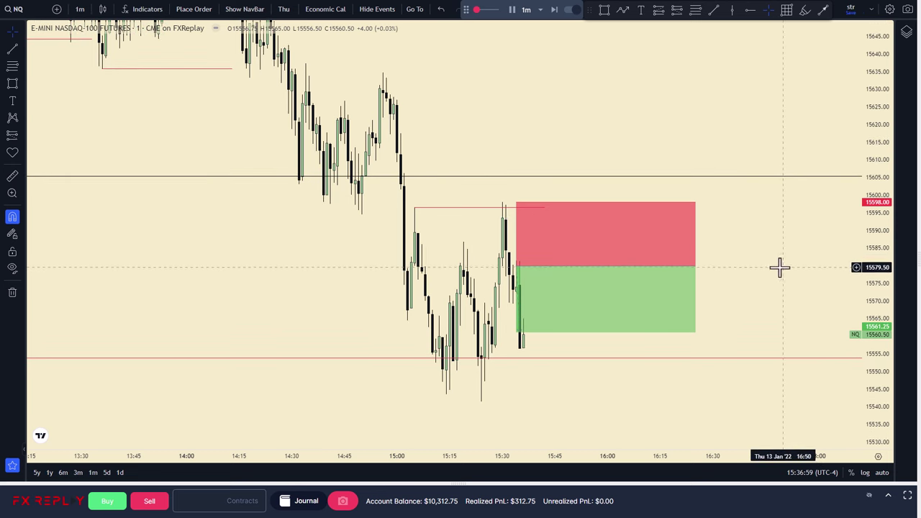
drag(779, 267, 686, 228)
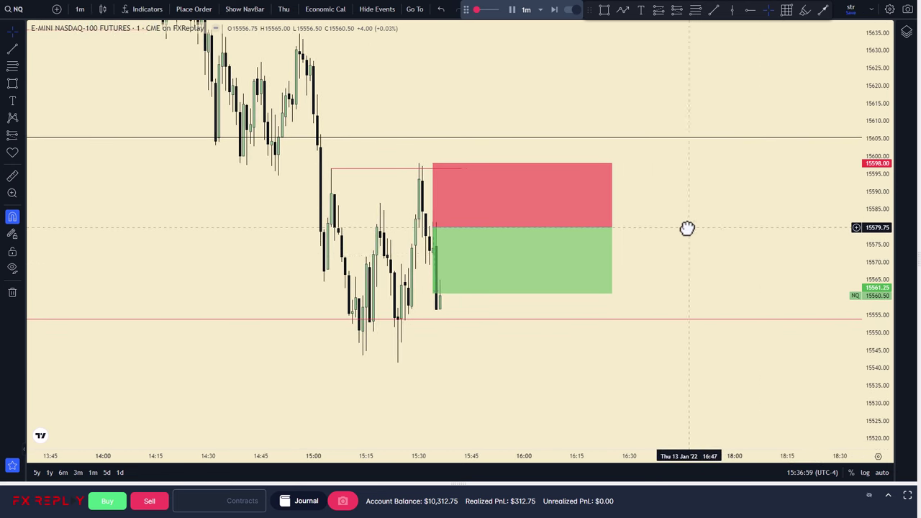
Step: Draw a path in the empty area after the trade, rising from about 15539 to 15617.50
click(624, 17)
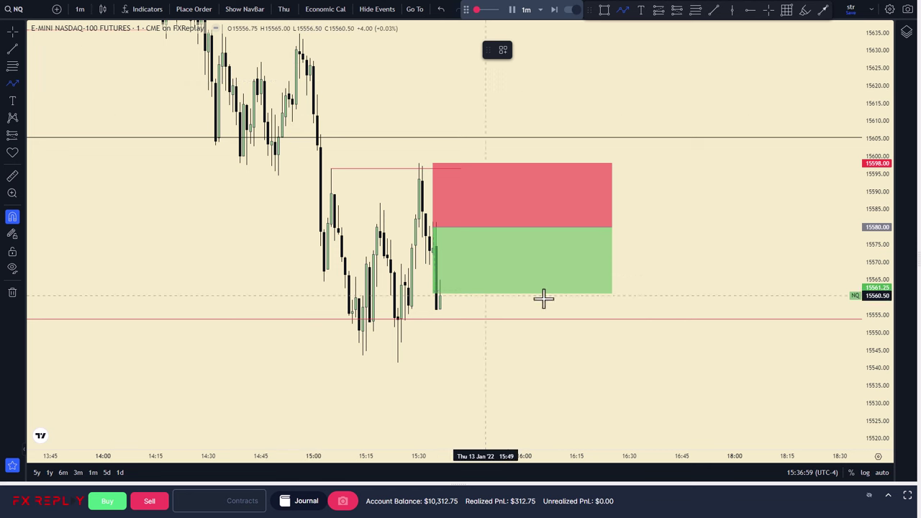
click(638, 370)
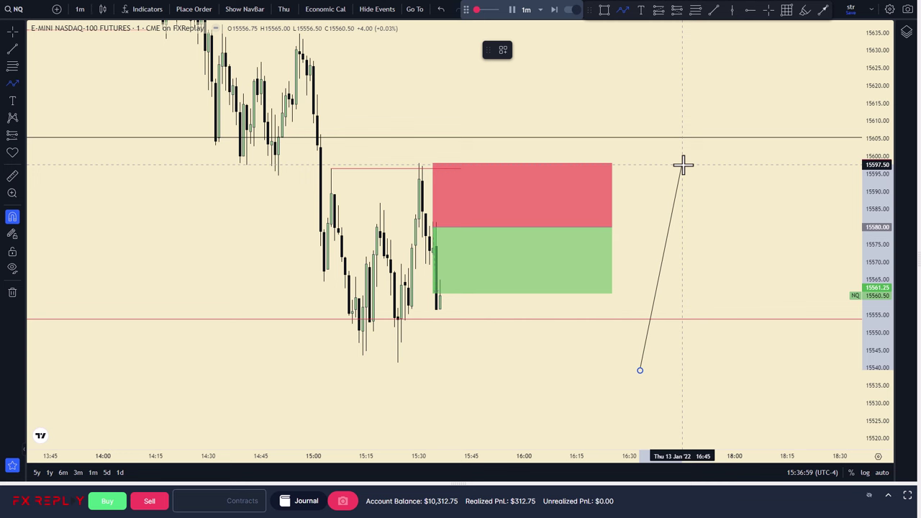
click(691, 105)
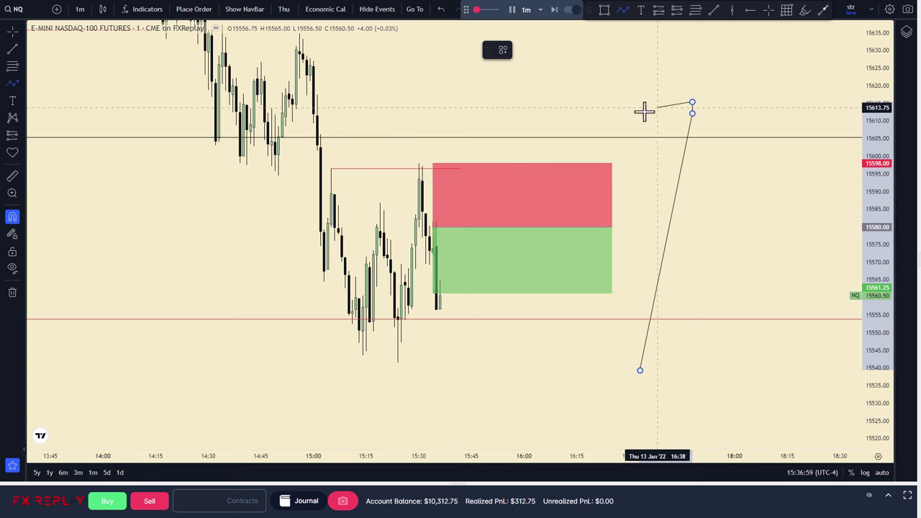
double_click(696, 95)
Step: Draw a horizontal trend line at about 15614 across the top of the rising path
click(714, 13)
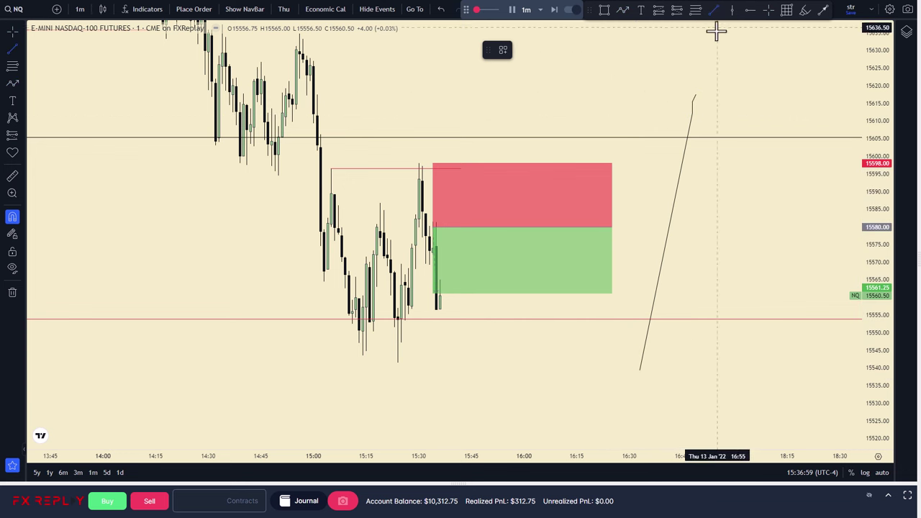
click(548, 108)
click(720, 107)
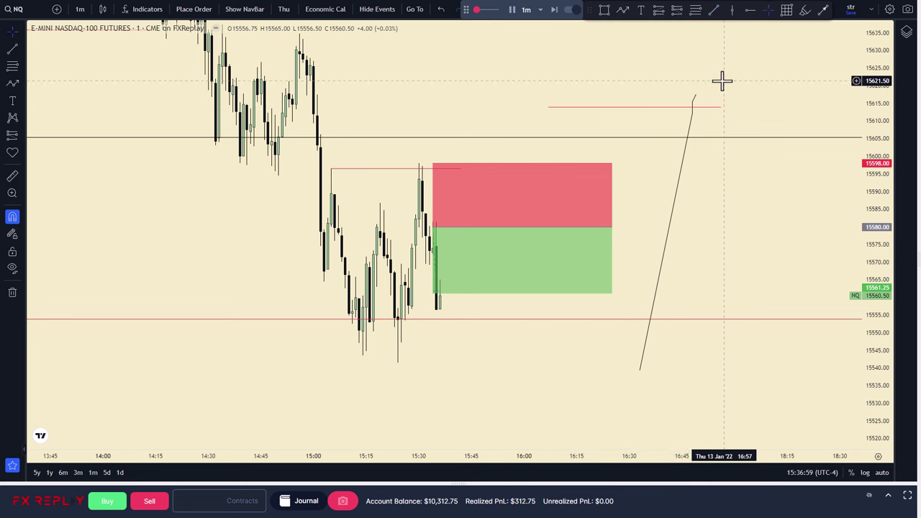
Step: Draw an arrow from the path's peak at 15617.50 down to about 15548
click(823, 10)
click(695, 95)
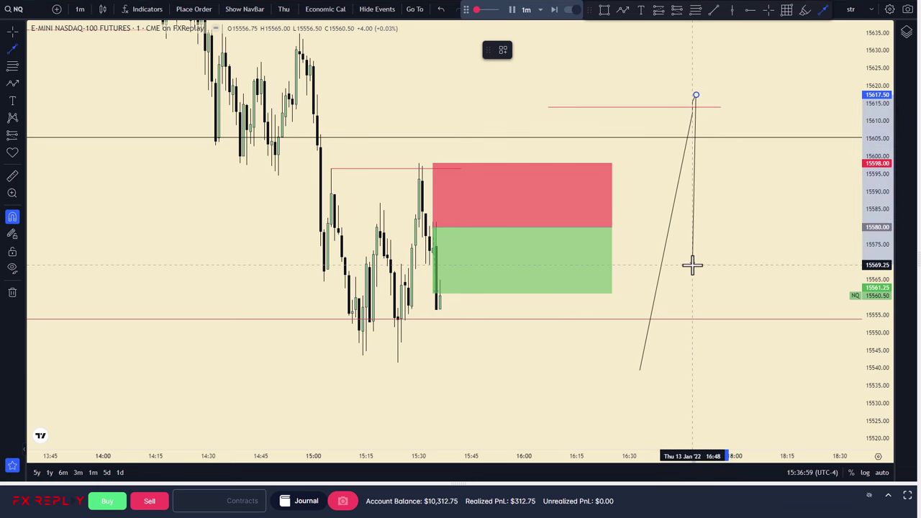
double_click(763, 339)
click(777, 179)
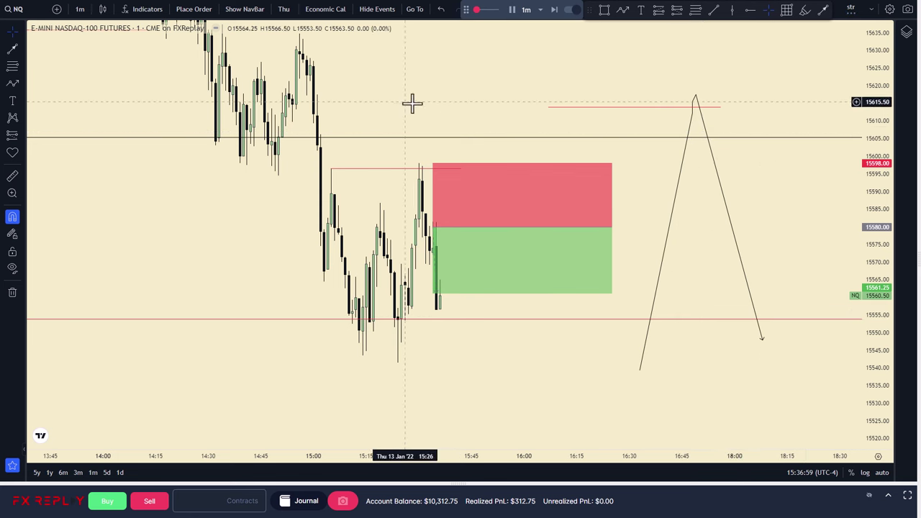
Step: Examine the marked structure back to the 14:00 high on the 1-minute chart and check the decline on the 15-minute chart
drag(410, 103, 558, 198)
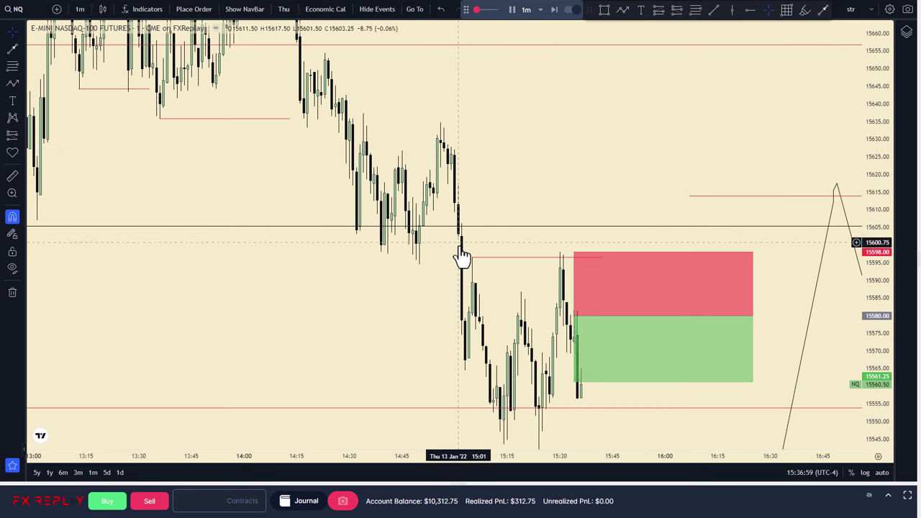
drag(475, 218, 643, 273)
drag(403, 281, 489, 403)
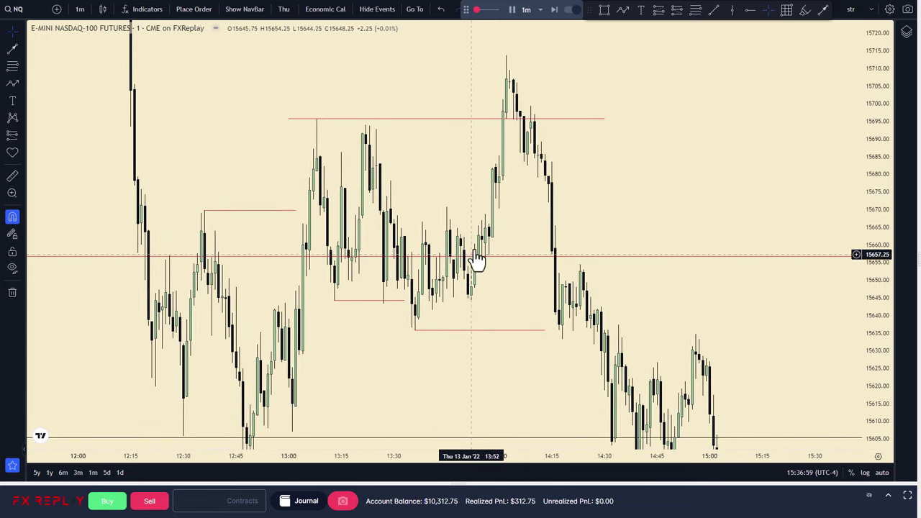
drag(508, 205, 479, 279)
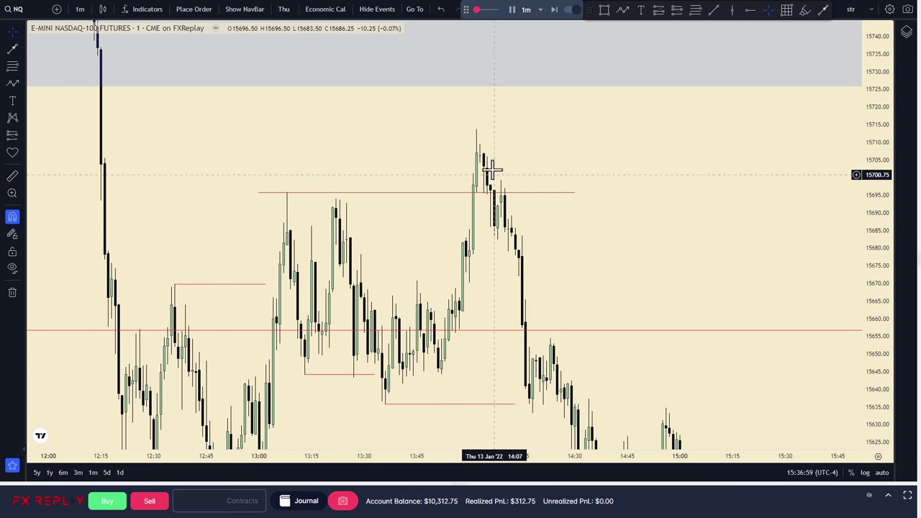
text(15)
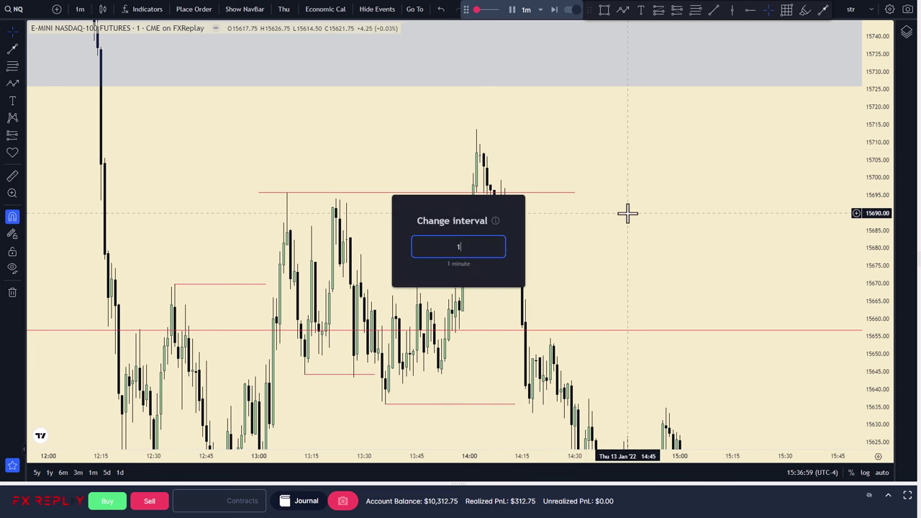
key(Return)
drag(732, 454, 302, 455)
drag(668, 274, 556, 79)
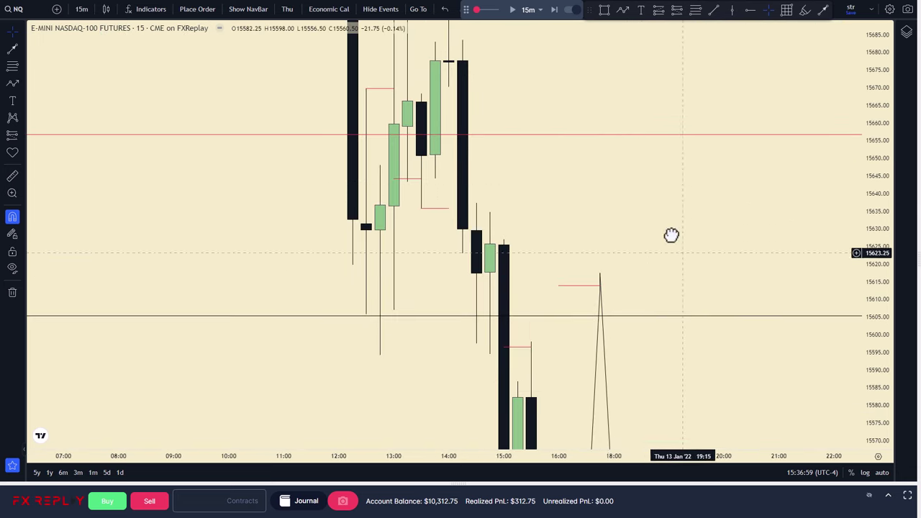
drag(683, 243, 655, 185)
Step: Return to the 1-minute chart and inspect the candles around the 15:30 high and the short entry
text(1)
key(Return)
drag(655, 255, 585, 70)
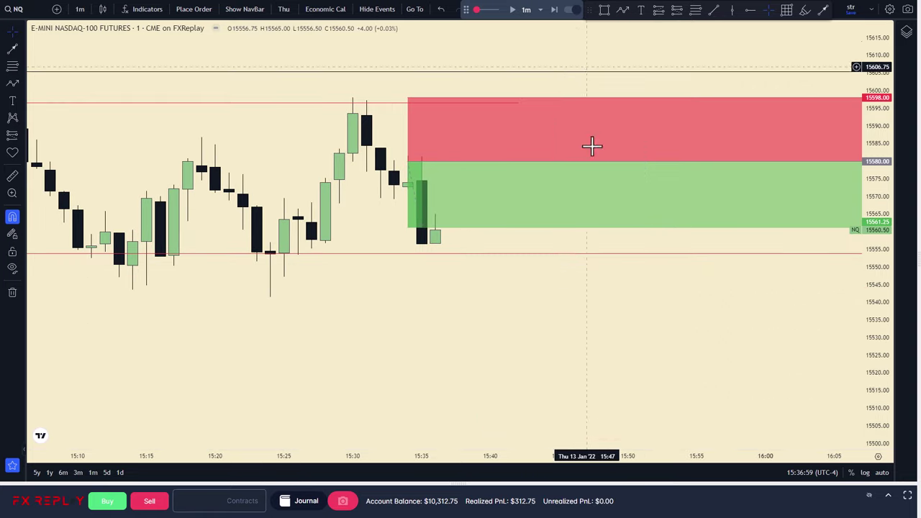
drag(547, 457, 743, 420)
drag(870, 341, 869, 277)
drag(724, 331, 648, 381)
drag(612, 110, 561, 132)
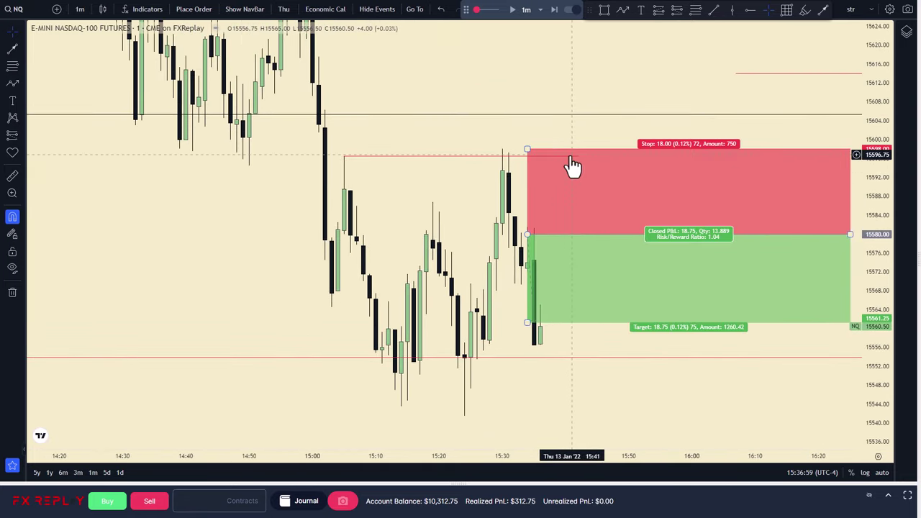
click(519, 186)
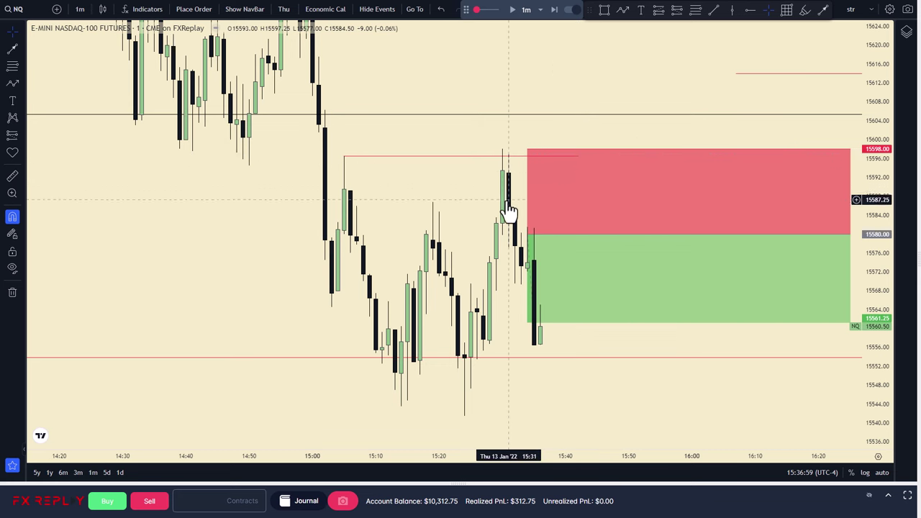
drag(435, 181, 382, 134)
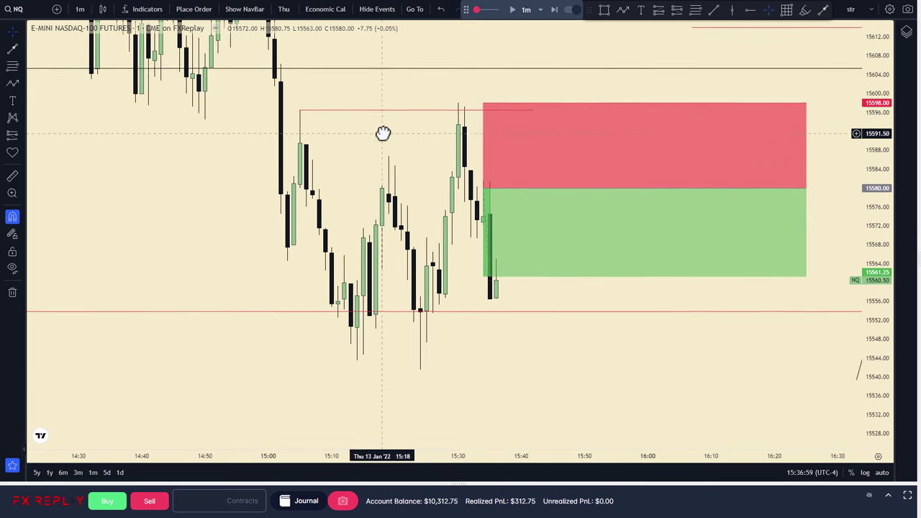
Step: Shorten the short position box so that it ends at about 15:50
click(572, 170)
click(802, 192)
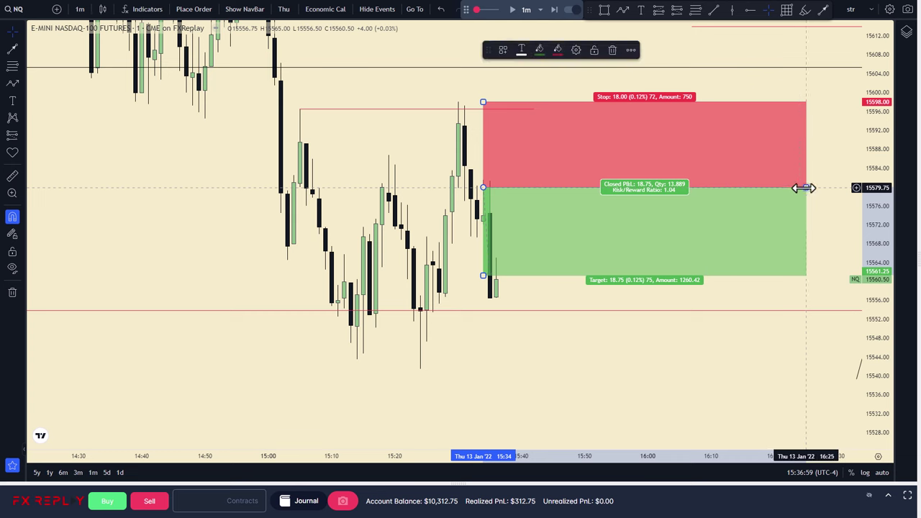
drag(804, 188, 584, 194)
drag(739, 188, 786, 176)
drag(727, 88, 750, 118)
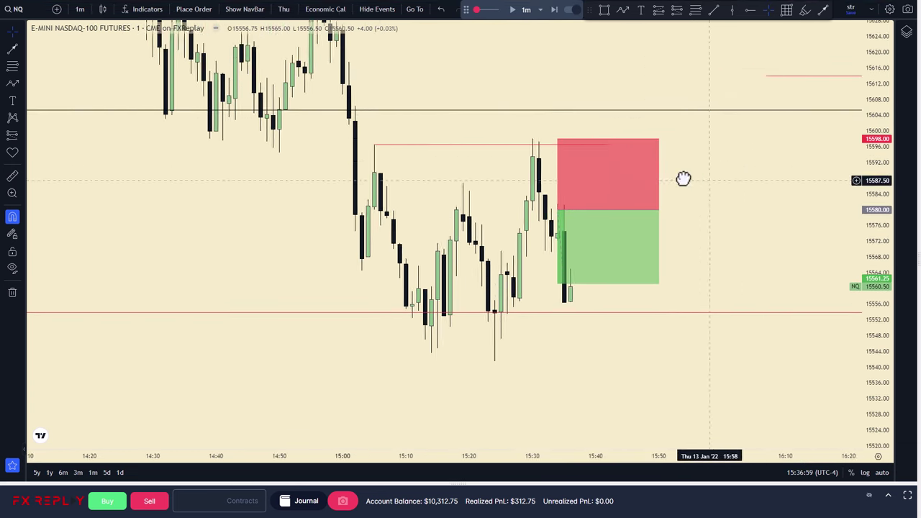
Step: Advance the replay candle by candle to 15:41:59
click(553, 16)
click(553, 15)
click(552, 15)
click(552, 16)
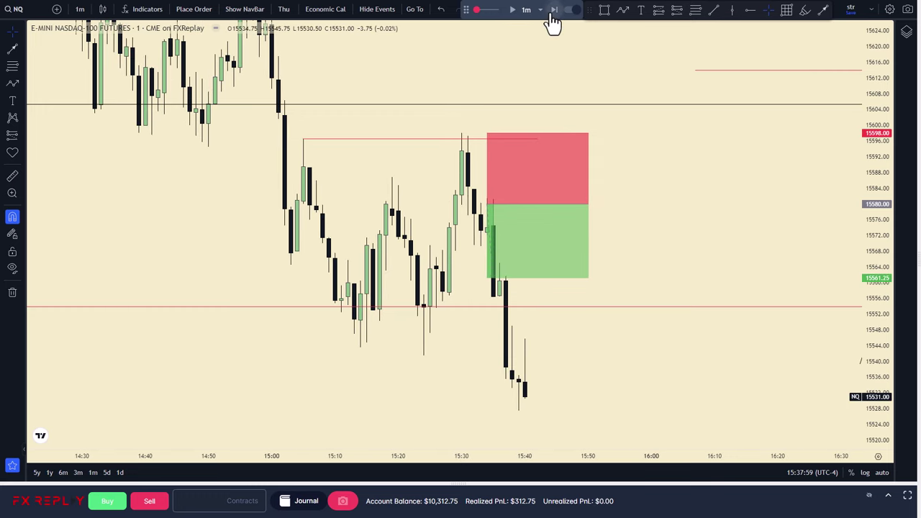
click(552, 16)
drag(572, 453, 775, 403)
drag(867, 314, 862, 393)
drag(698, 452, 534, 439)
drag(703, 334, 662, 343)
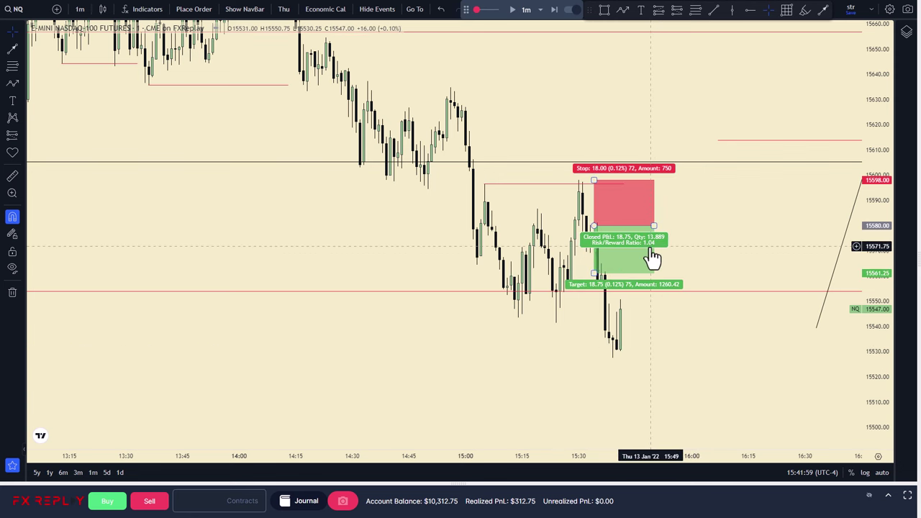
Step: Continue advancing the replay candle by candle to 15:58:59
click(553, 10)
click(553, 11)
click(553, 10)
click(554, 10)
click(554, 10)
click(554, 11)
drag(621, 160, 583, 72)
click(557, 11)
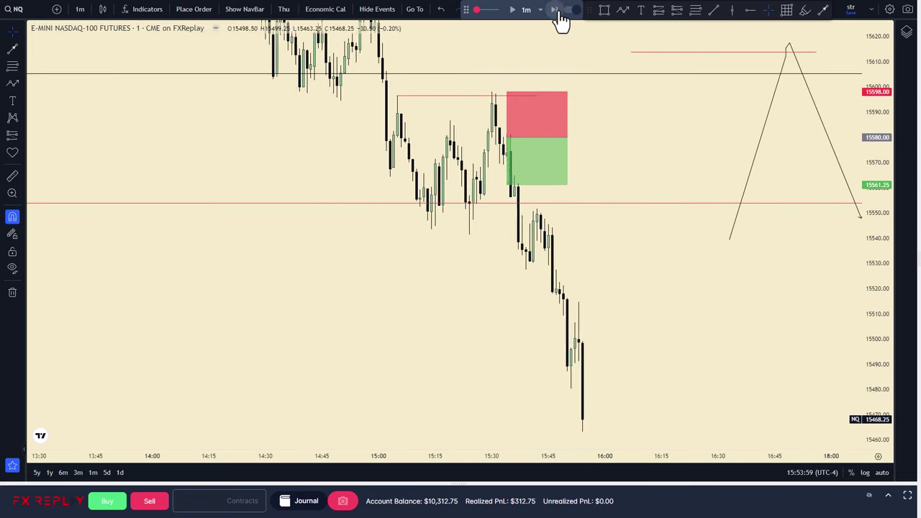
click(555, 11)
click(555, 12)
click(556, 12)
click(555, 12)
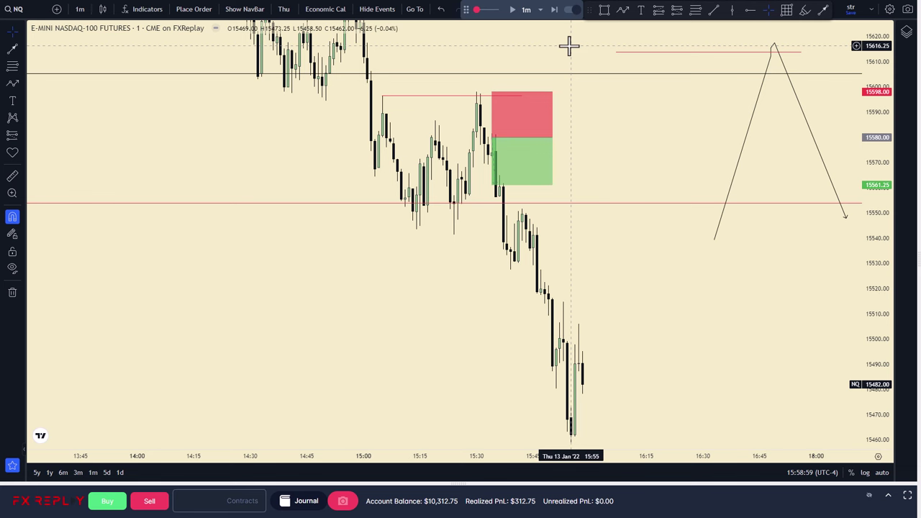
Step: On the 1-hour chart, draw a descending path line from about 15,980 to about 15,425 beside the January 13 sell-off
text(1)
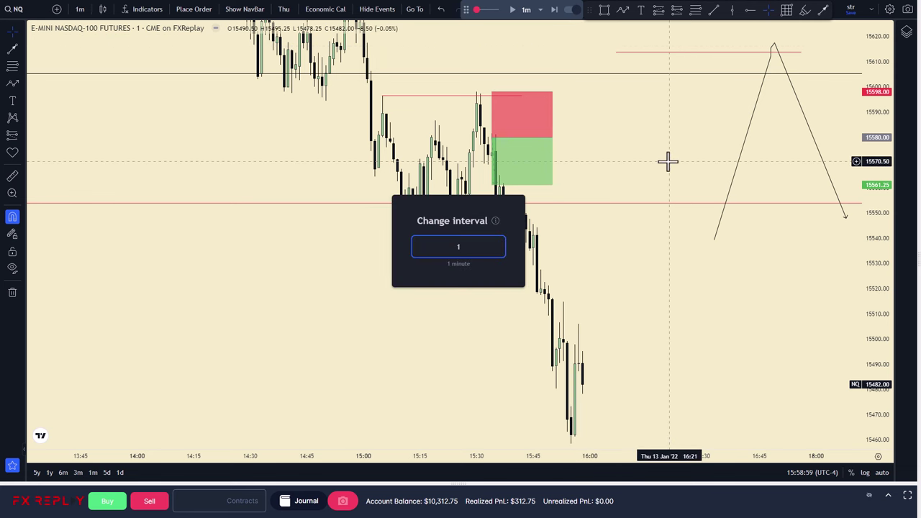
text(h)
key(Return)
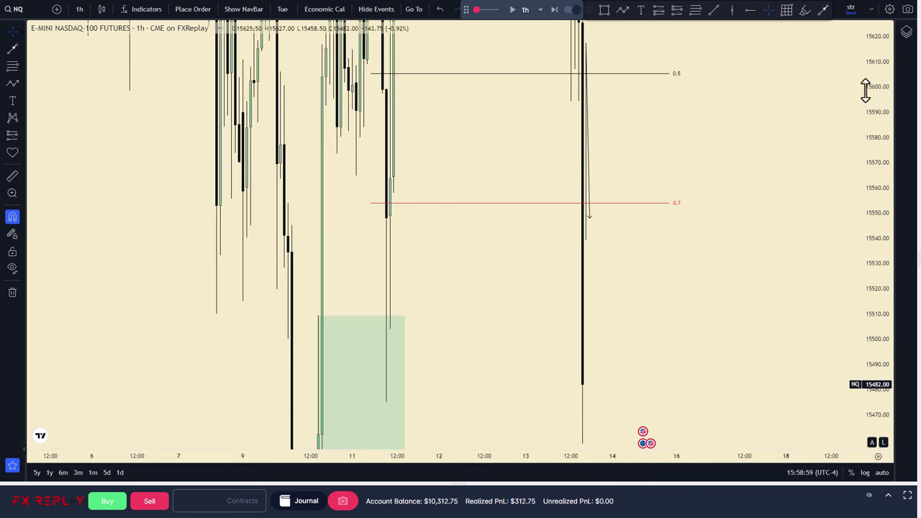
drag(865, 90, 678, 309)
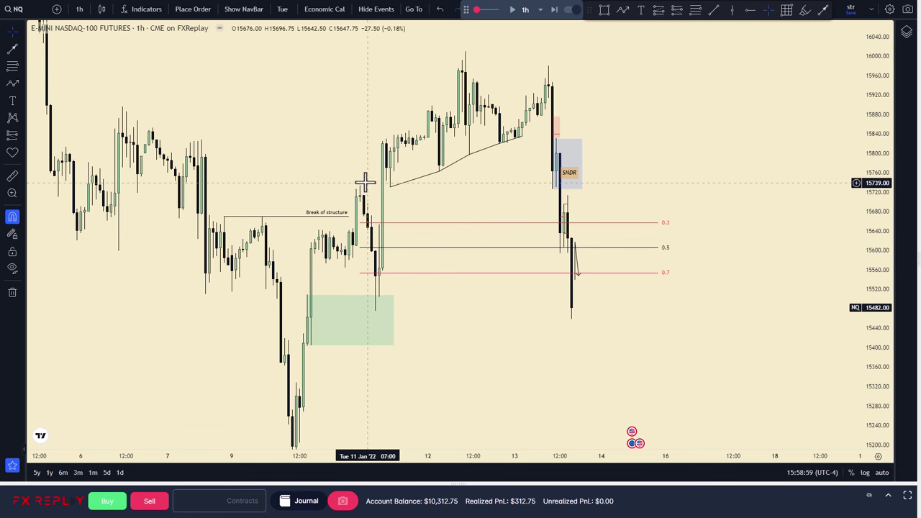
click(622, 9)
click(590, 66)
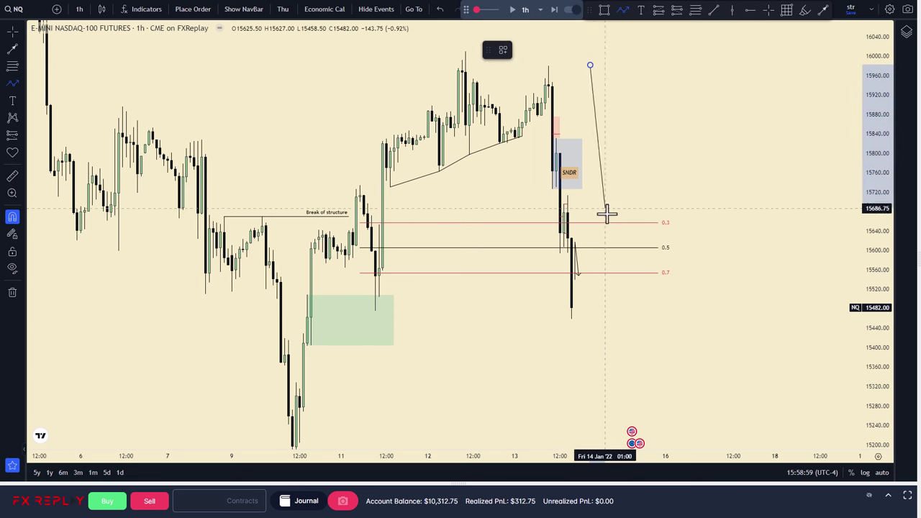
click(630, 334)
click(671, 208)
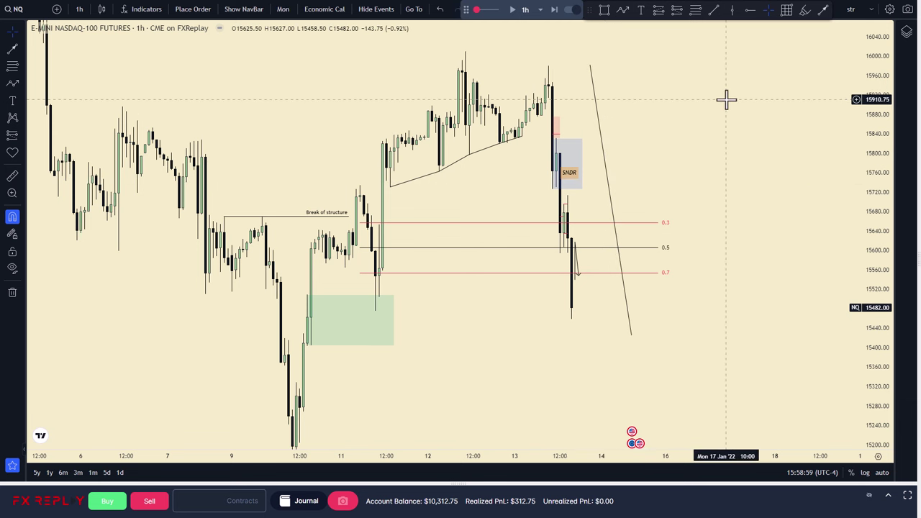
Step: Switch to the 1-minute chart and examine the January 13 structure from the SNDR zone down to the short entry
key(1)
key(Return)
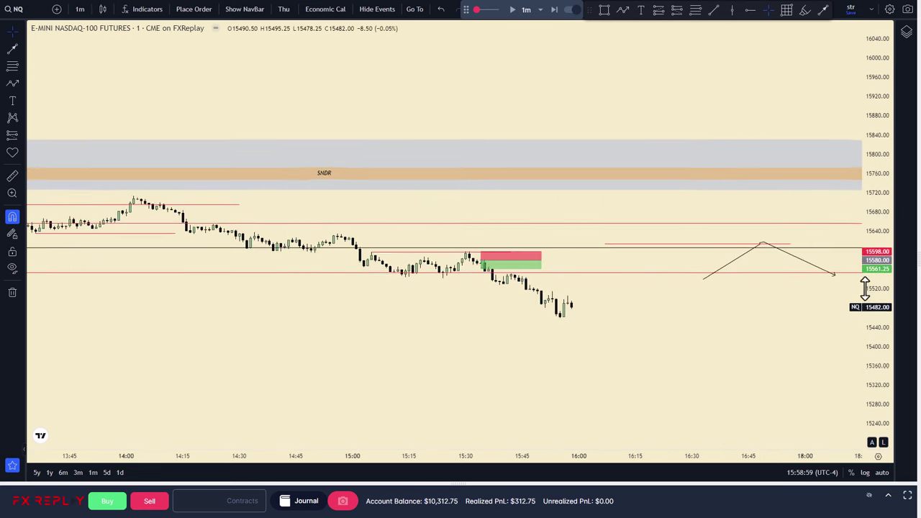
drag(866, 291, 866, 3)
drag(544, 450, 731, 410)
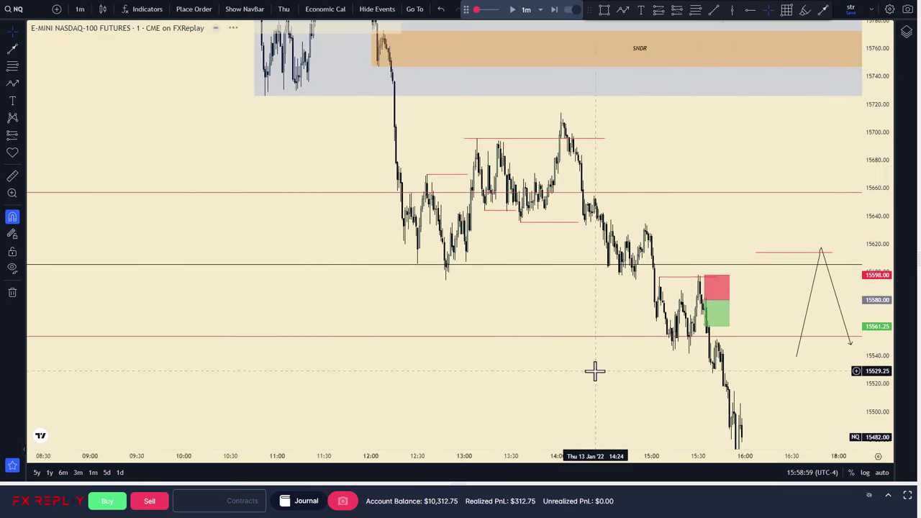
drag(594, 369, 646, 395)
drag(576, 140, 562, 191)
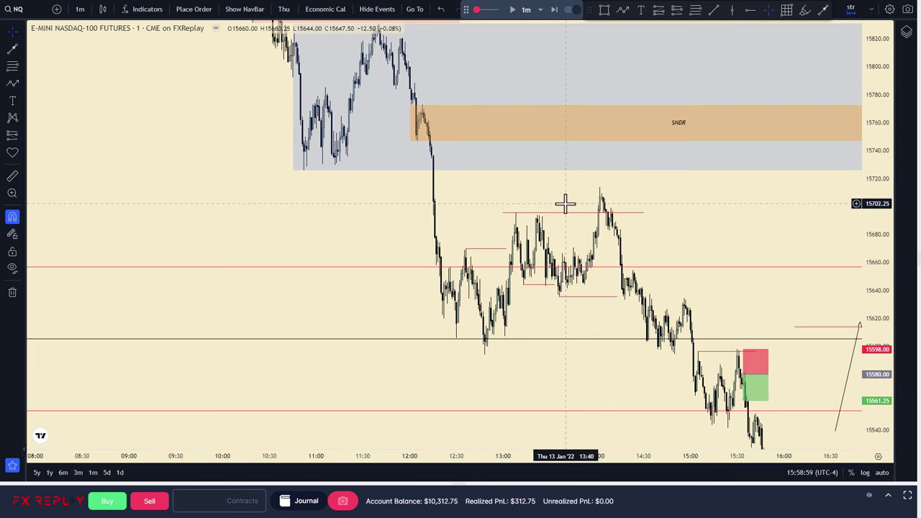
drag(561, 201, 483, 249)
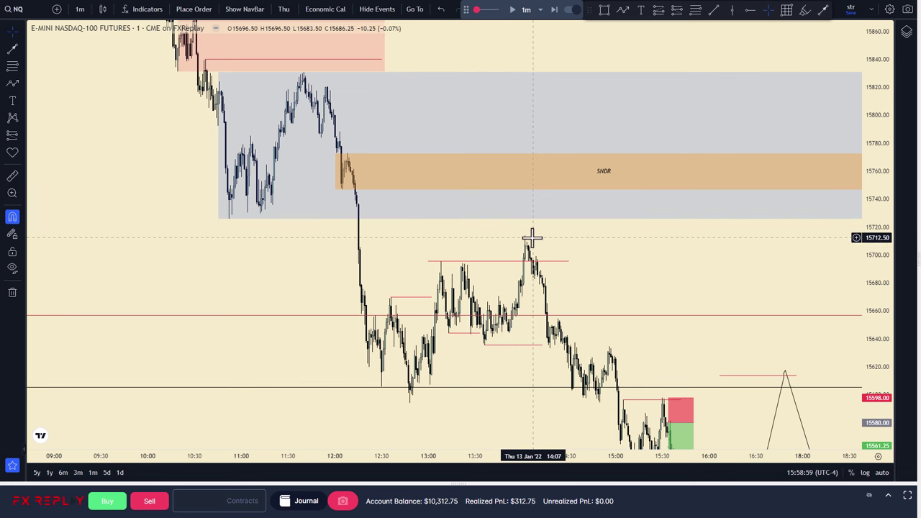
drag(556, 251, 439, 132)
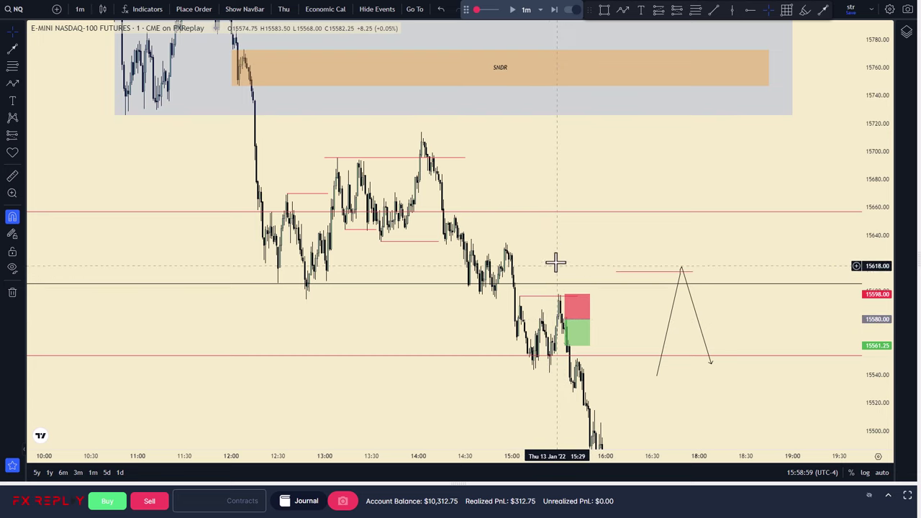
drag(555, 259, 606, 218)
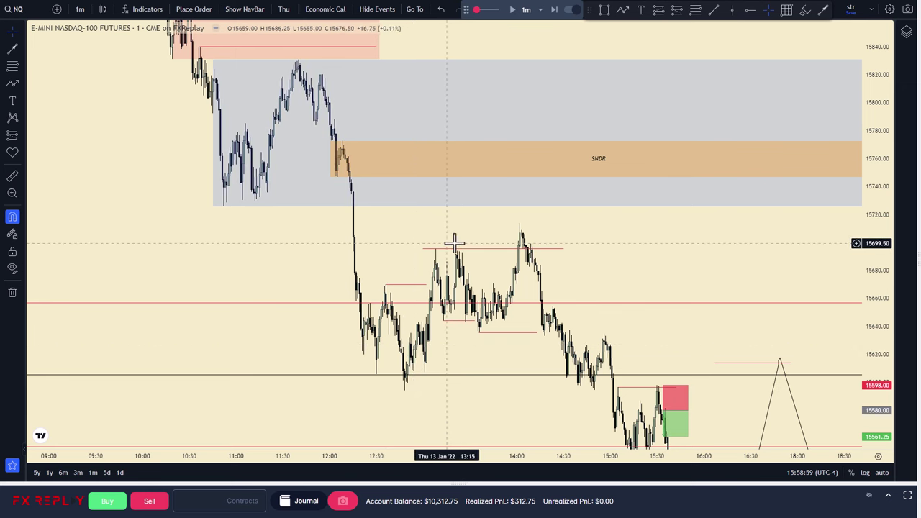
Step: Examine the decline from the 10:00 high through the red, grey and SNDR zones to the 14:00 high
drag(452, 240, 489, 322)
drag(547, 256, 521, 323)
drag(521, 98, 540, 223)
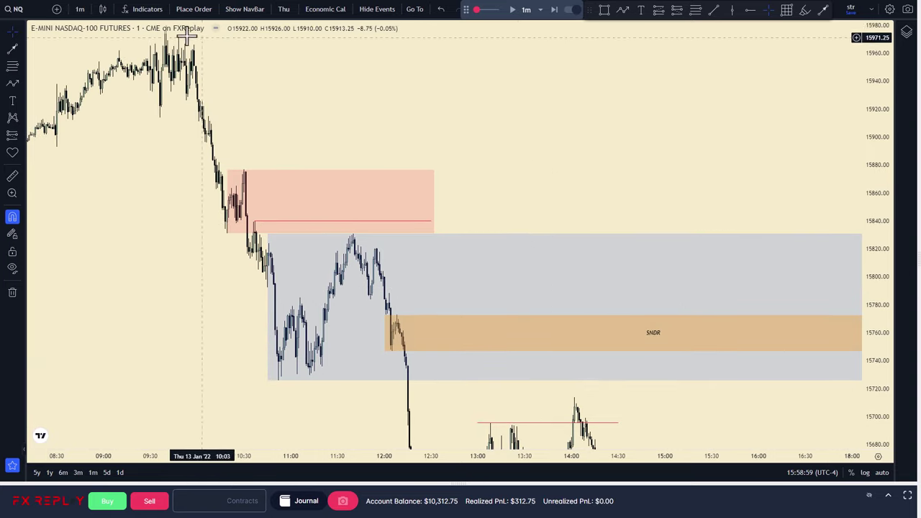
scroll(554, 216, down, 4)
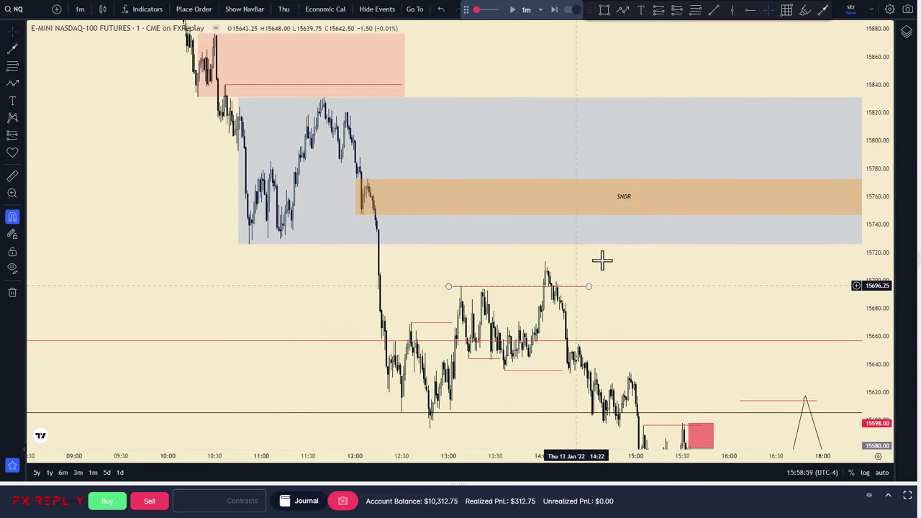
drag(623, 84, 525, 108)
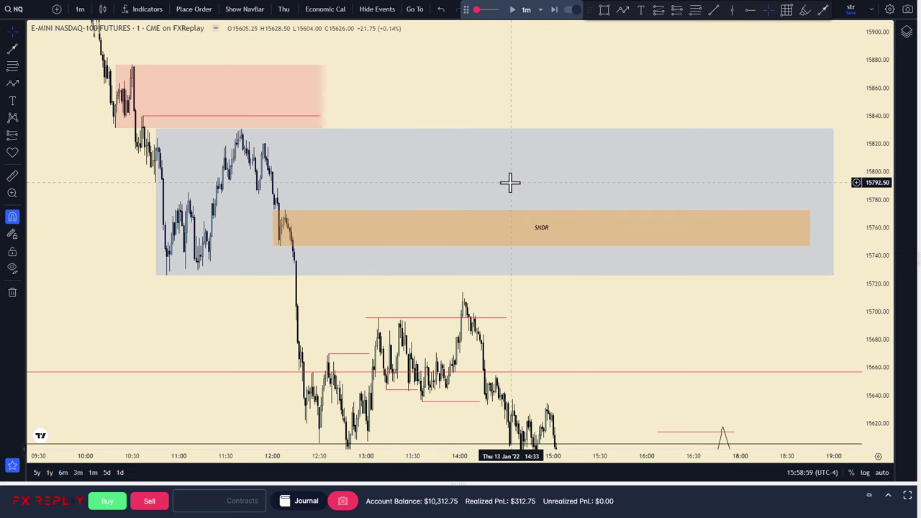
drag(486, 127, 520, 103)
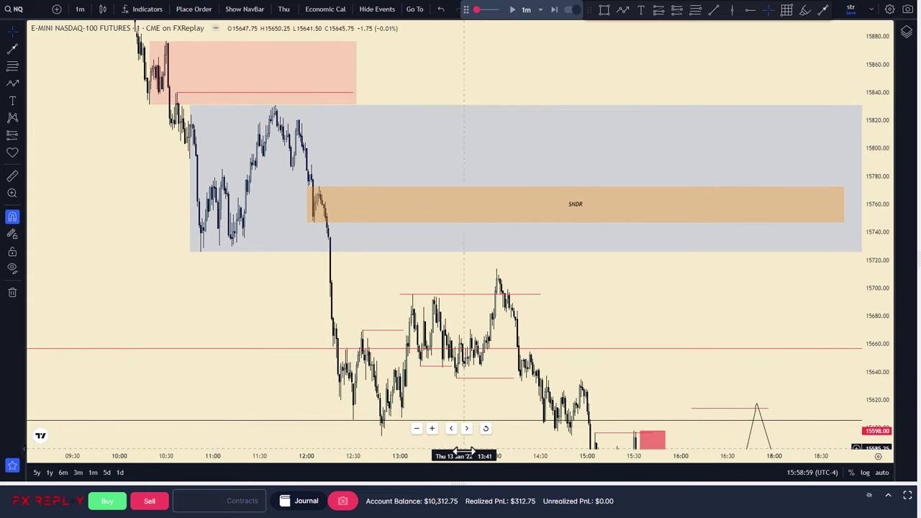
drag(464, 451, 567, 451)
drag(873, 269, 873, 314)
drag(774, 306, 744, 314)
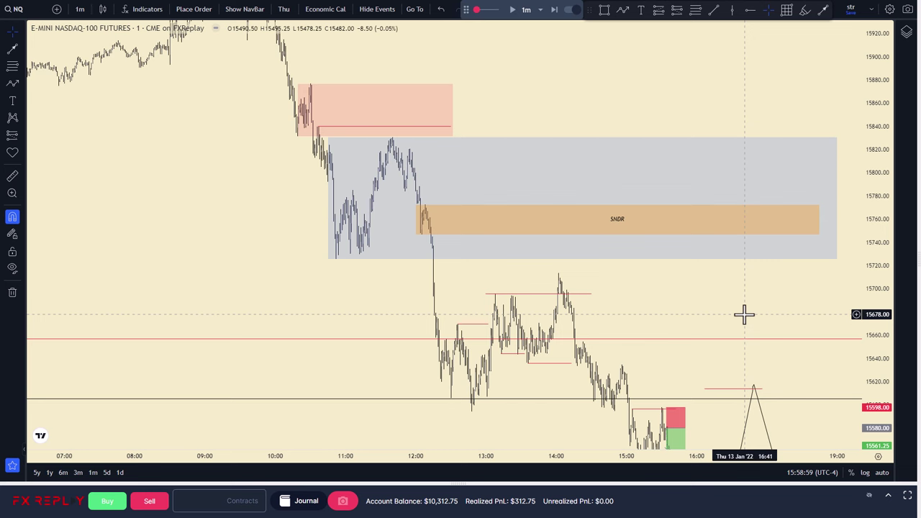
Step: Return to the 1-hour chart and view the price action from January 5 to 13 with the retracement levels
text(1H)
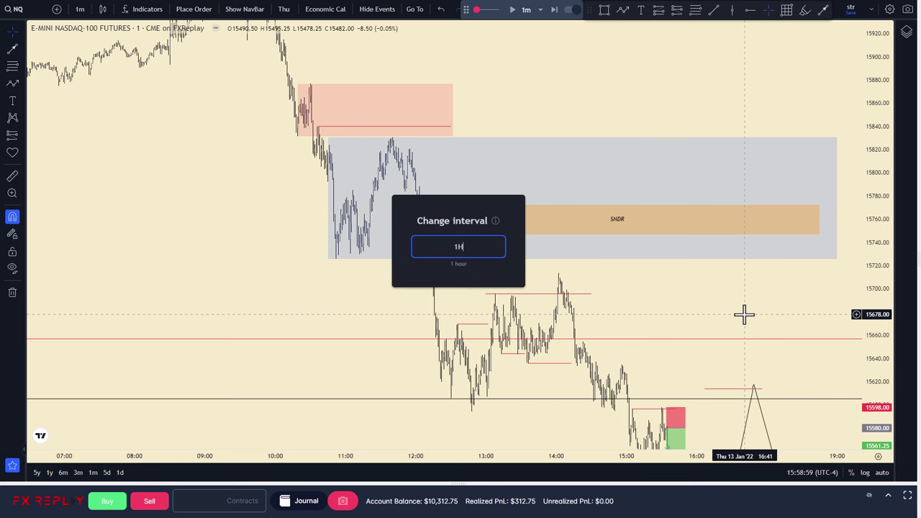
key(Return)
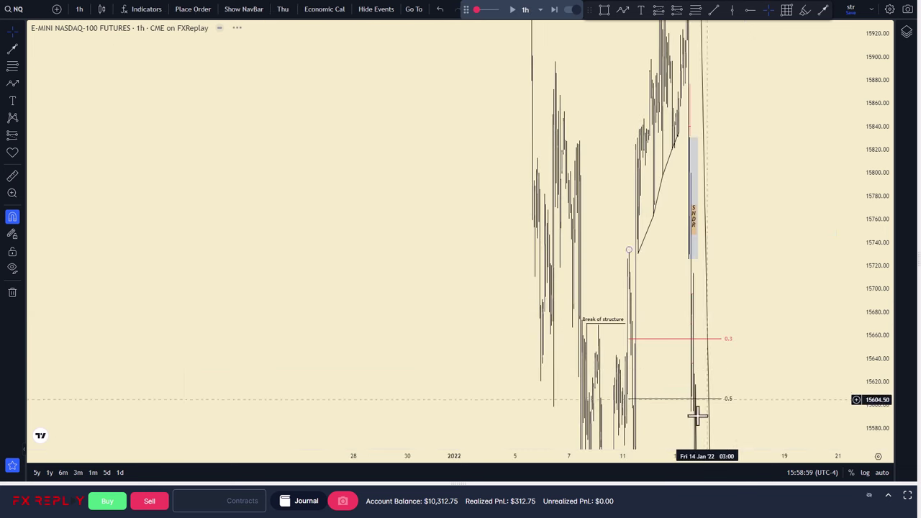
drag(579, 456, 119, 456)
drag(671, 325, 872, 296)
drag(882, 180, 766, 408)
drag(744, 278, 692, 290)
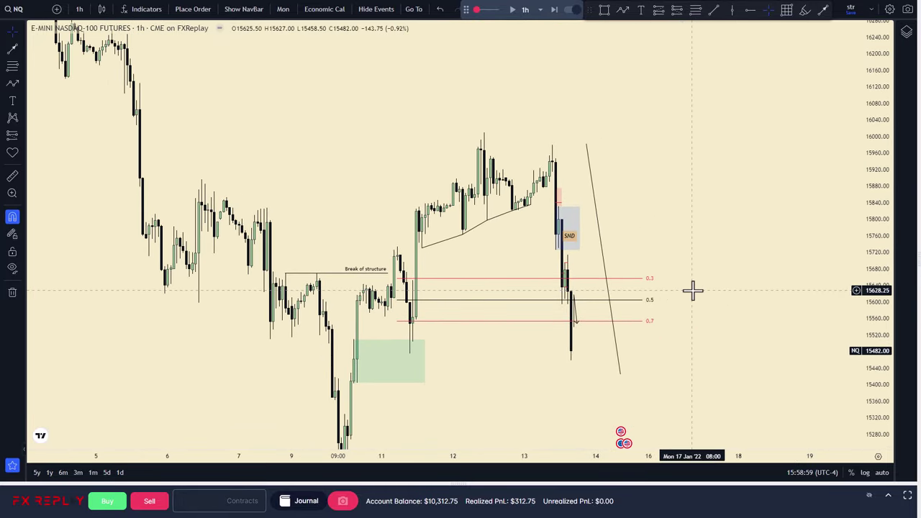
Step: Switch to the 15-minute chart and inspect the January 13 sell-off against the SNDR zone and the earlier break of structure
text(15)
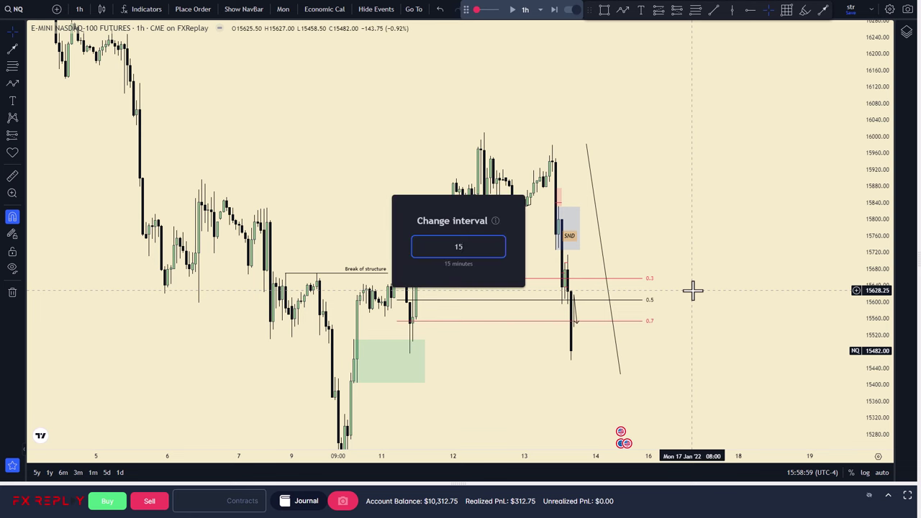
key(Return)
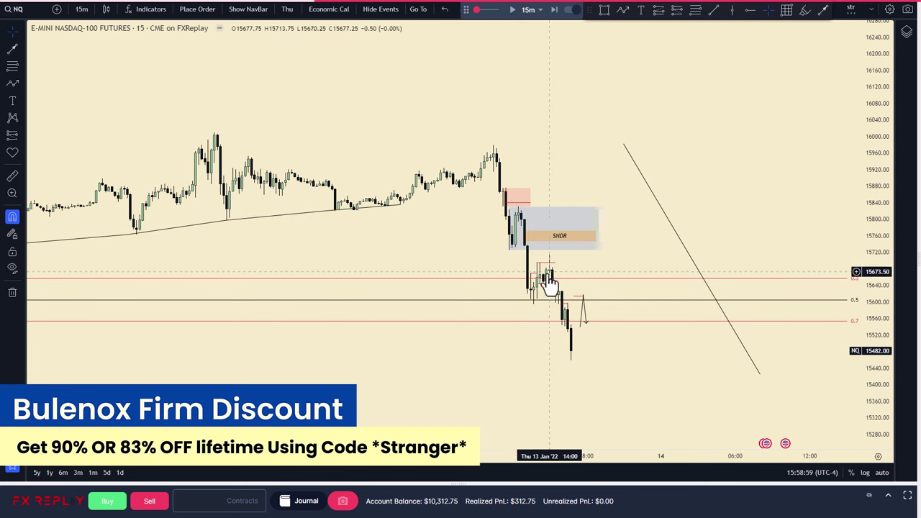
click(592, 237)
click(609, 199)
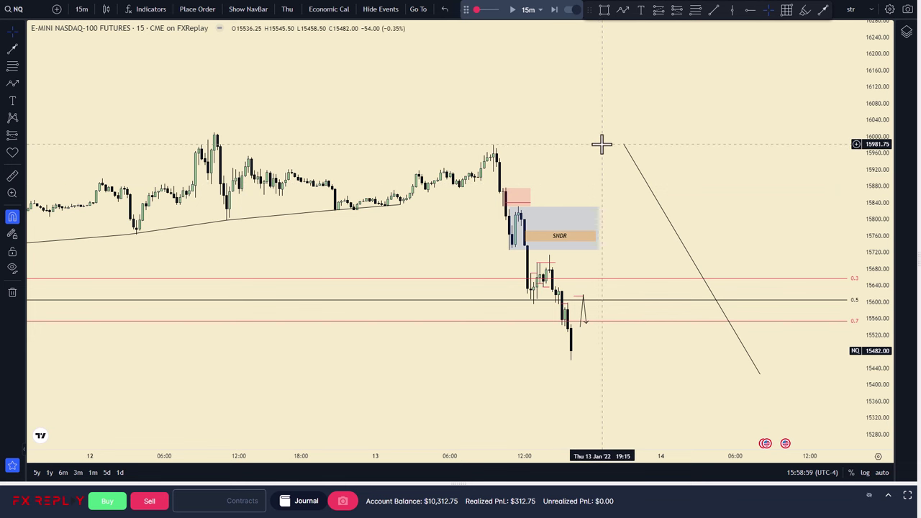
scroll(557, 222, down, 3)
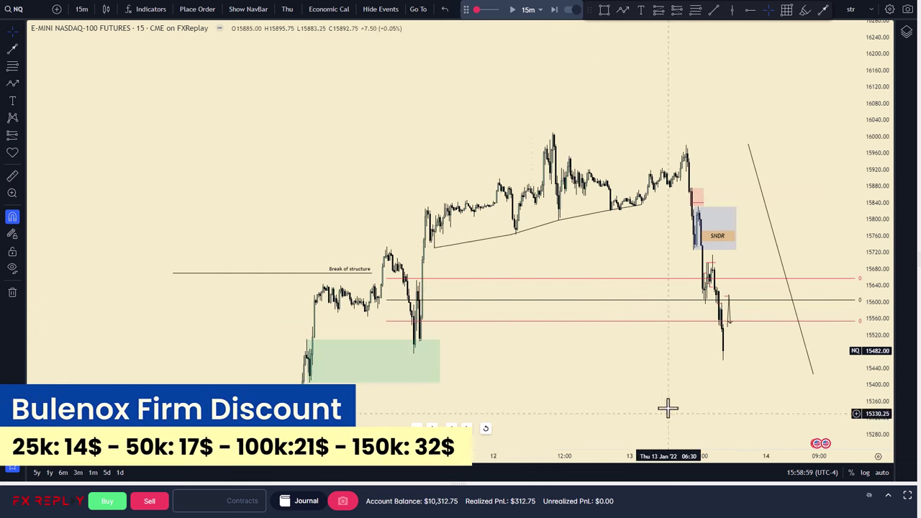